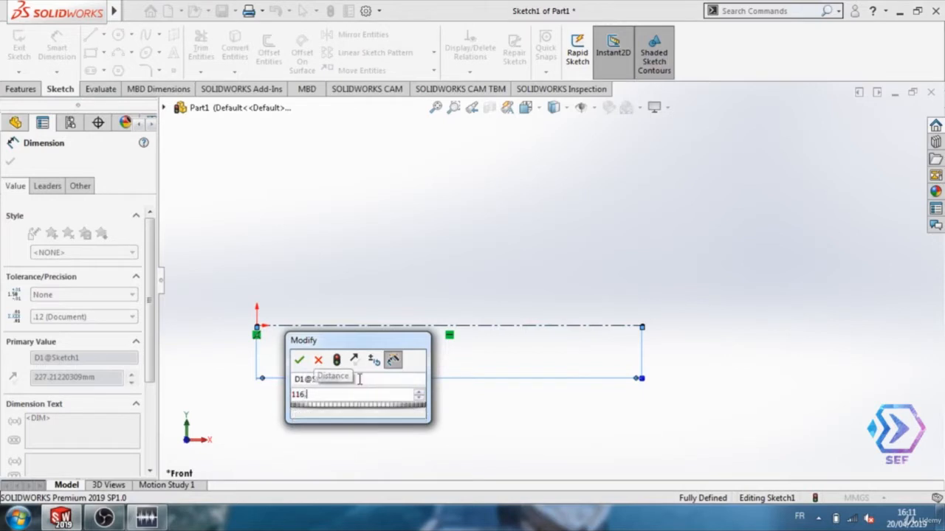
Set the horizontal centerline's length to 116.50 mm and finish dimensioning.
{"action": "key", "text": "Return"}
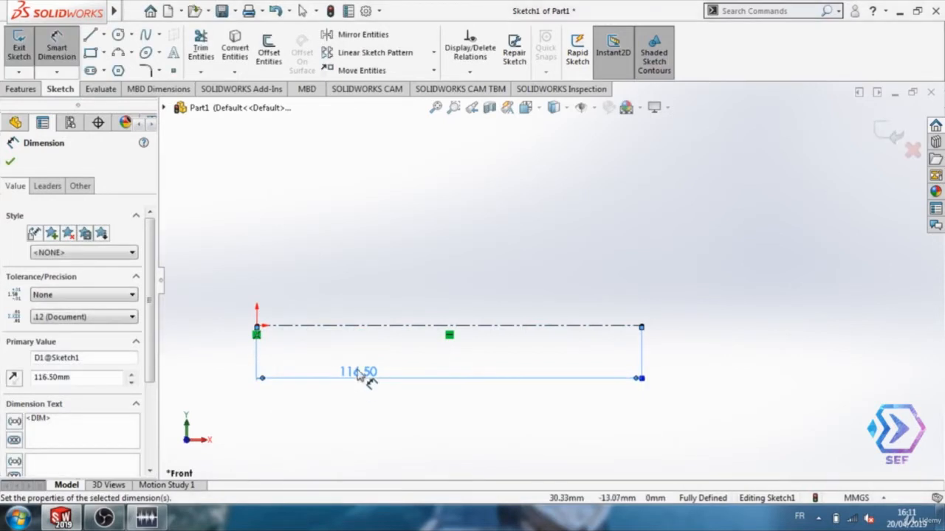
{"action": "key", "text": "Escape"}
Sketch a stepped line chain from the origin: about 16 mm up, then three rising horizontal lands about 17, 16 and 16 mm long.
{"action": "left_click", "coordinate": [90, 35]}
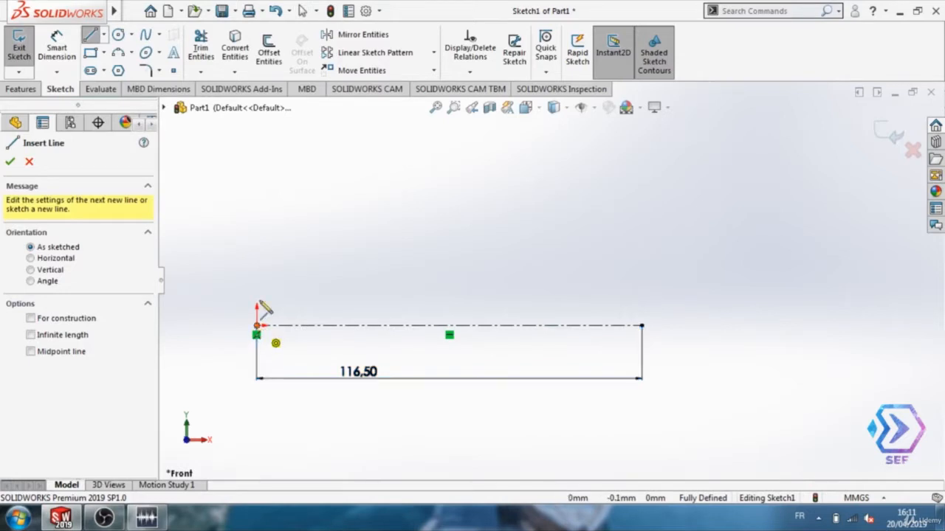
{"action": "left_click", "coordinate": [256, 325]}
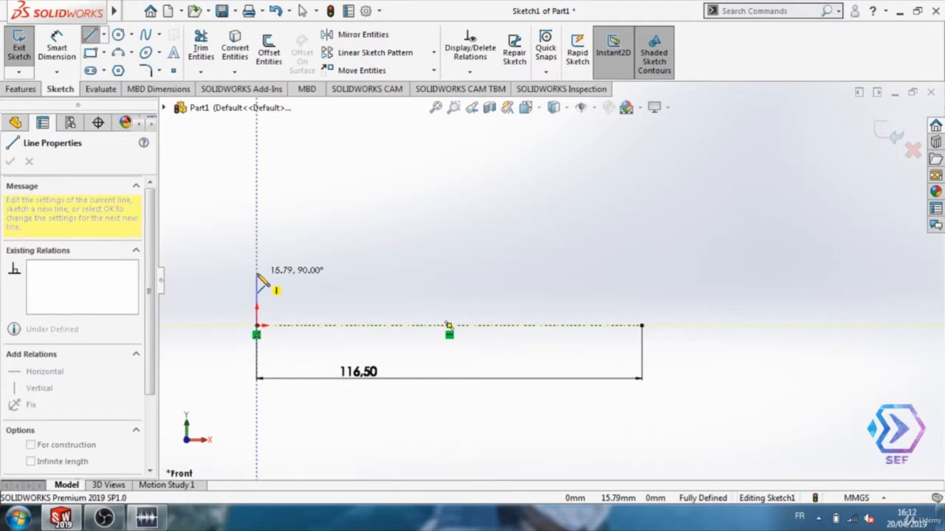
{"action": "left_click", "coordinate": [258, 275]}
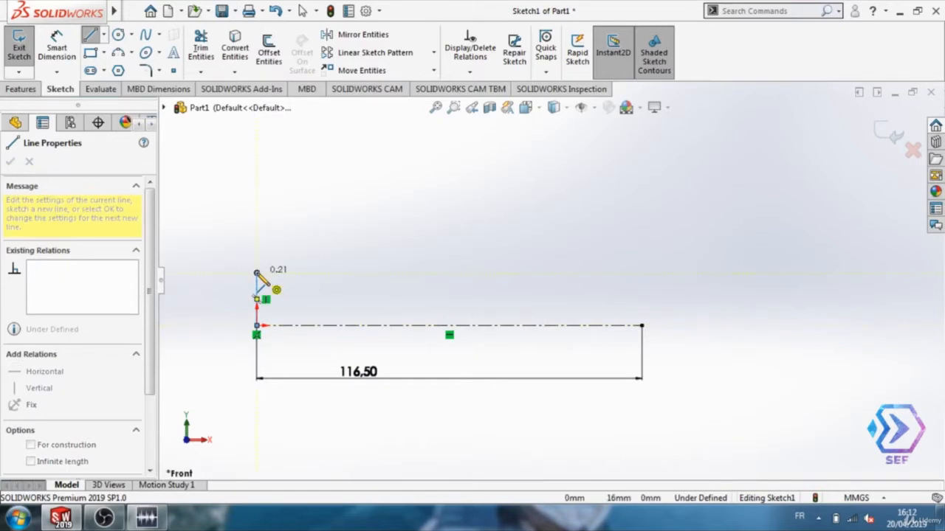
{"action": "left_click", "coordinate": [314, 273]}
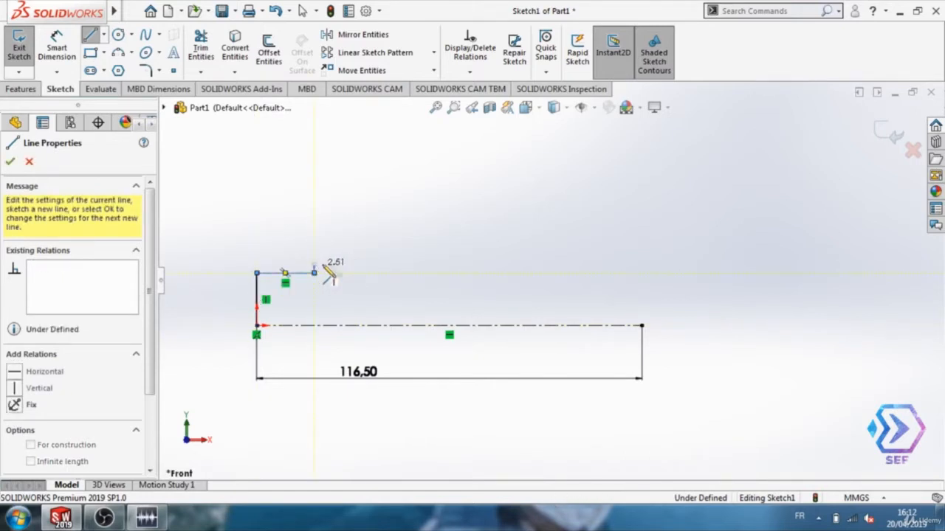
{"action": "left_click", "coordinate": [367, 265]}
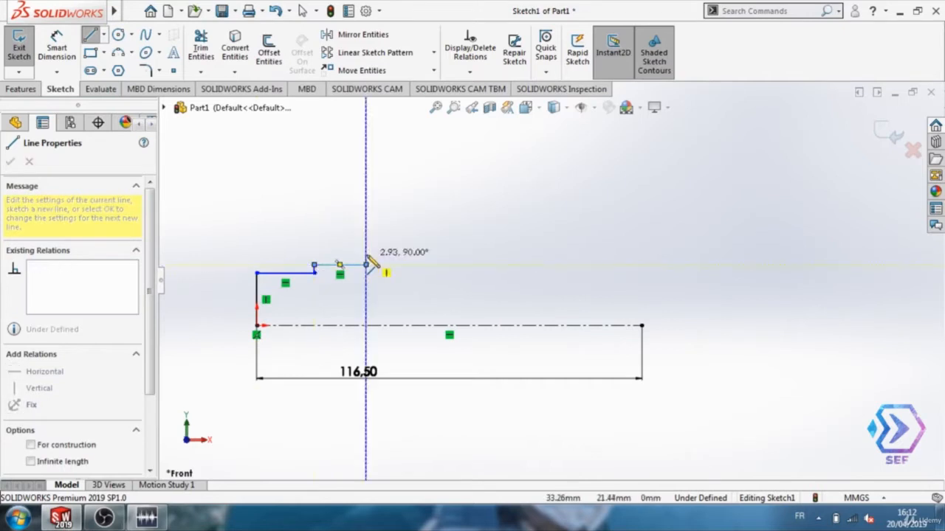
{"action": "left_click", "coordinate": [367, 251]}
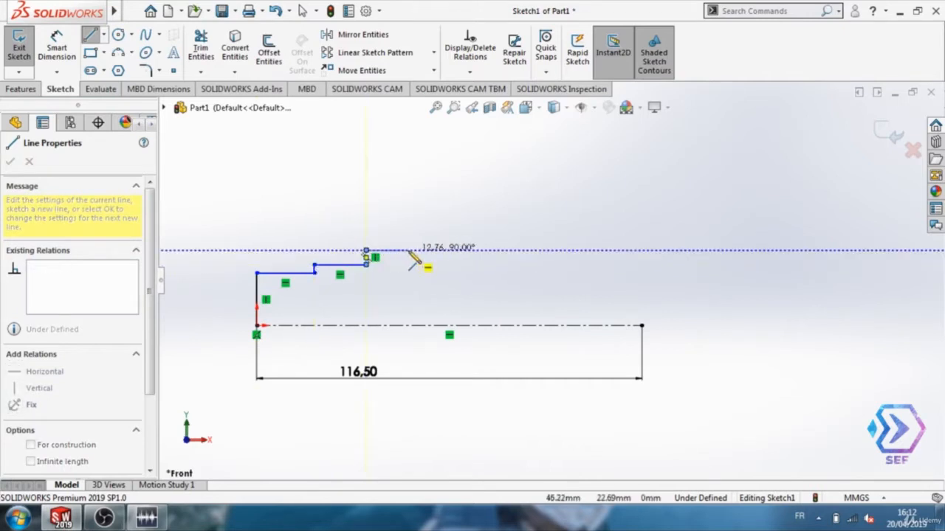
{"action": "left_click", "coordinate": [419, 253]}
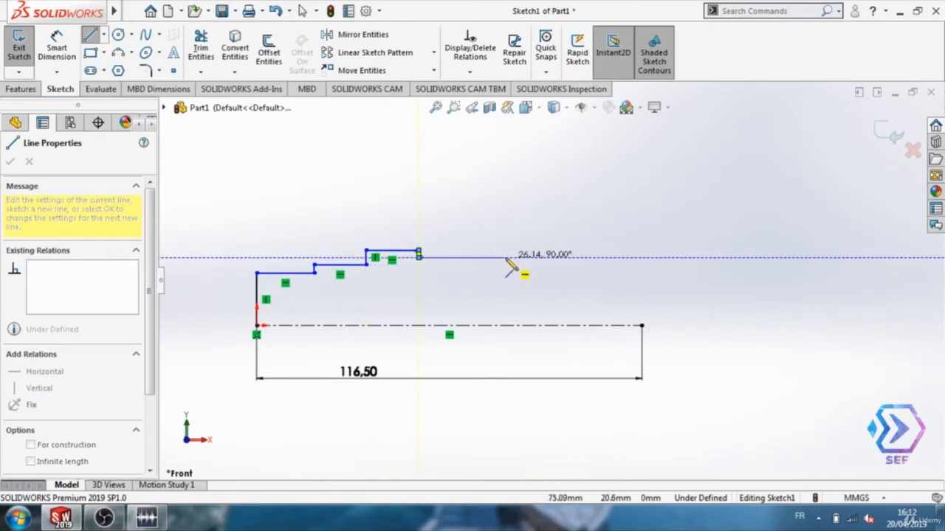
Continue the profile stepping down with a long horizontal land, a land about 10 mm long, a short downward slope and another horizontal land.
{"action": "left_click", "coordinate": [529, 256]}
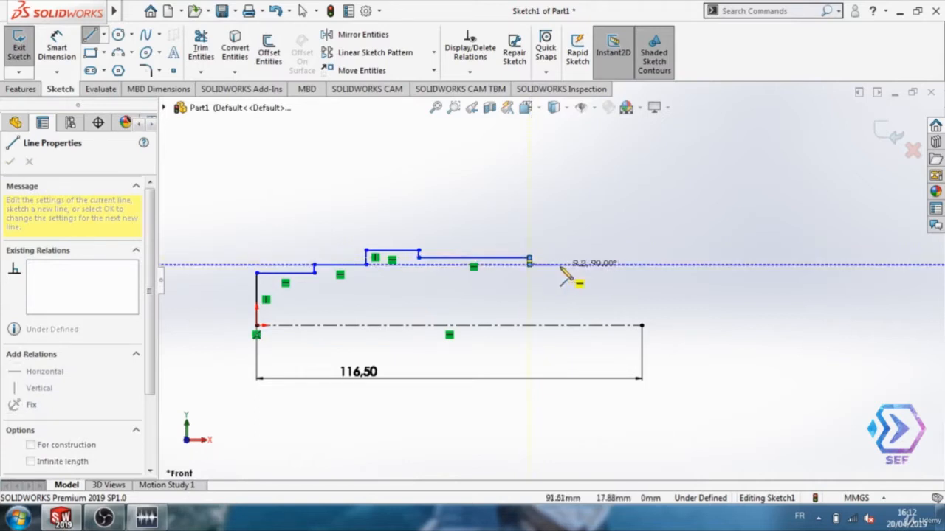
{"action": "left_click", "coordinate": [561, 264]}
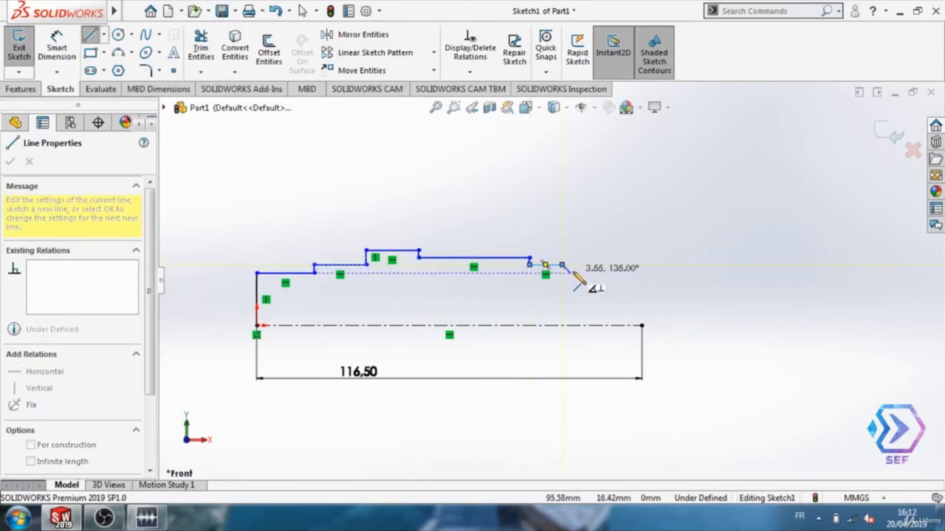
{"action": "left_click", "coordinate": [612, 273]}
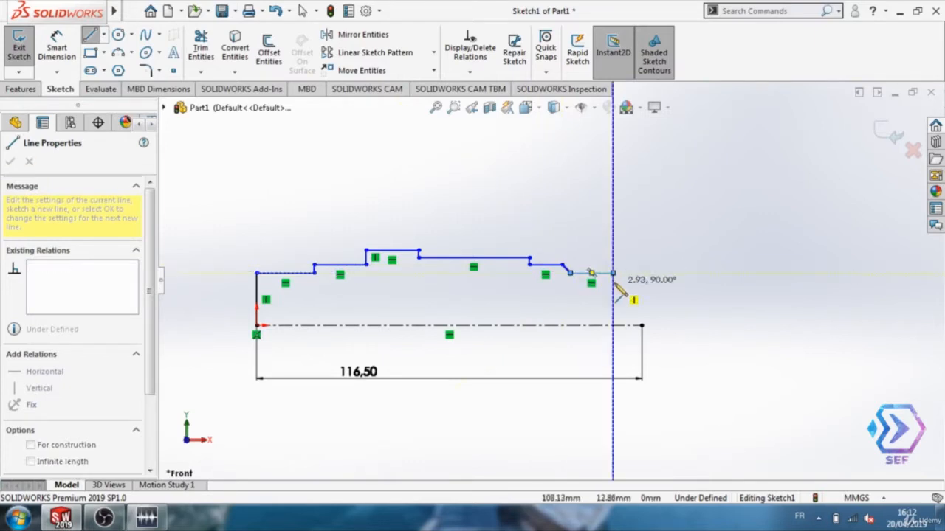
Sketch a small rectangular groove near the profile's right end, then run the outline across and down to the centerline's endpoint.
{"action": "left_click", "coordinate": [614, 284]}
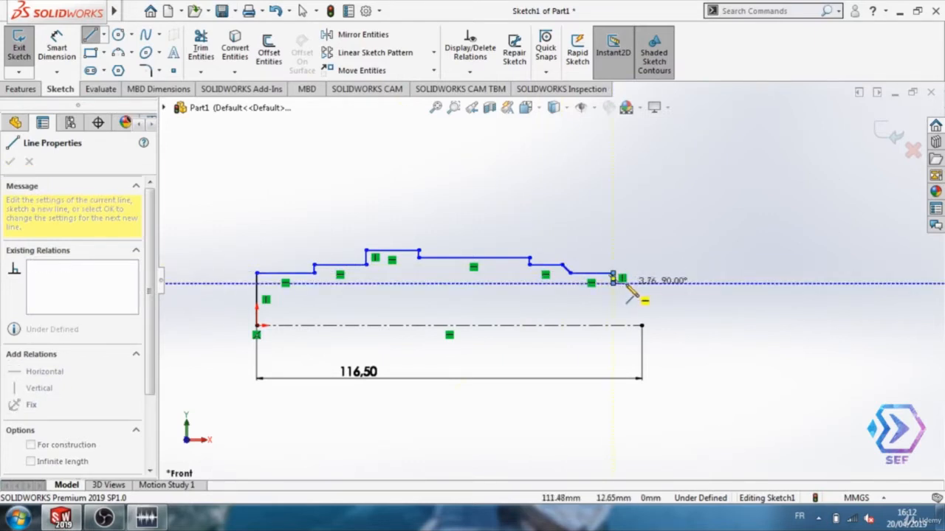
{"action": "left_click", "coordinate": [625, 284]}
{"action": "left_click", "coordinate": [625, 273]}
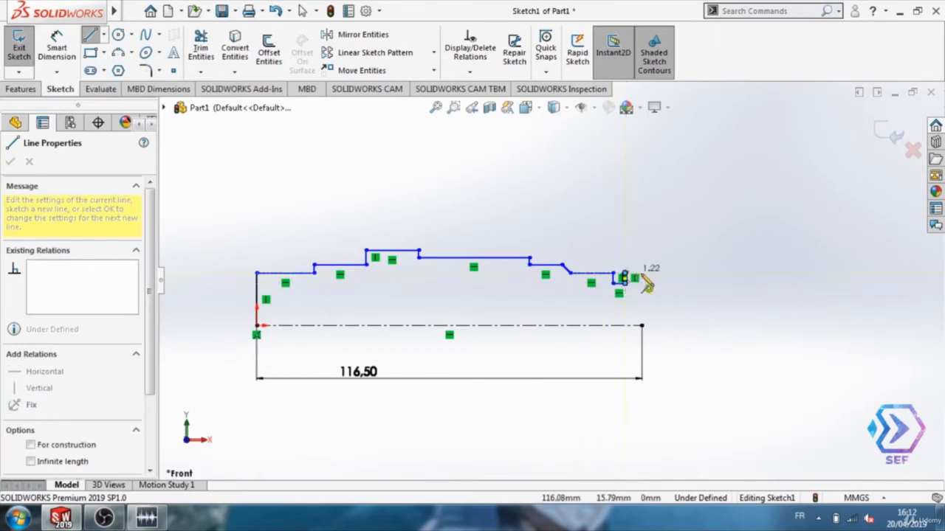
{"action": "left_click", "coordinate": [641, 273]}
{"action": "left_click", "coordinate": [641, 325]}
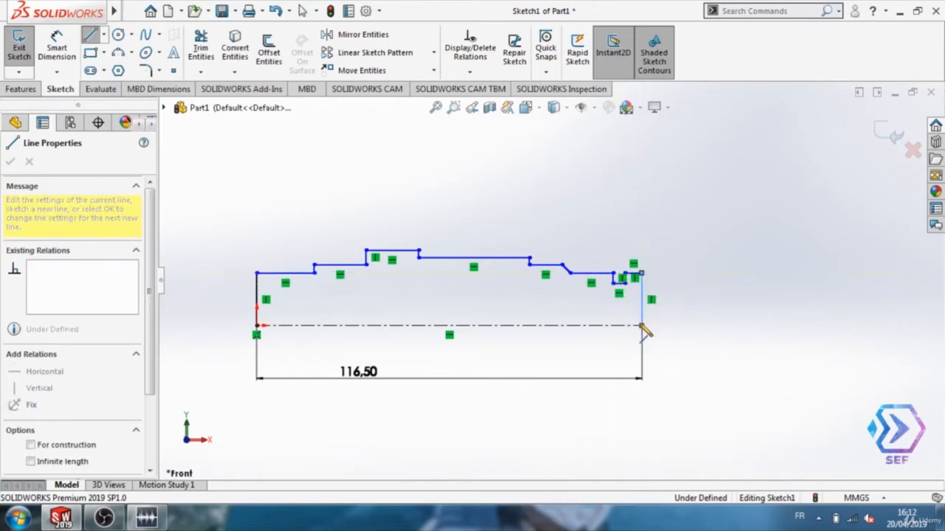
{"action": "key", "text": "Escape"}
Dimension the vertical line at the origin to 12 mm.
{"action": "left_click", "coordinate": [57, 46]}
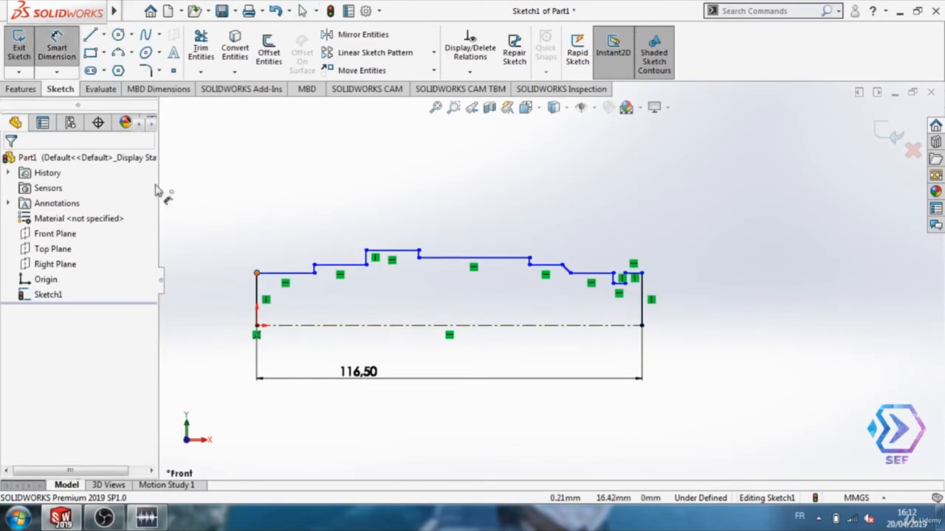
{"action": "left_click", "coordinate": [257, 301]}
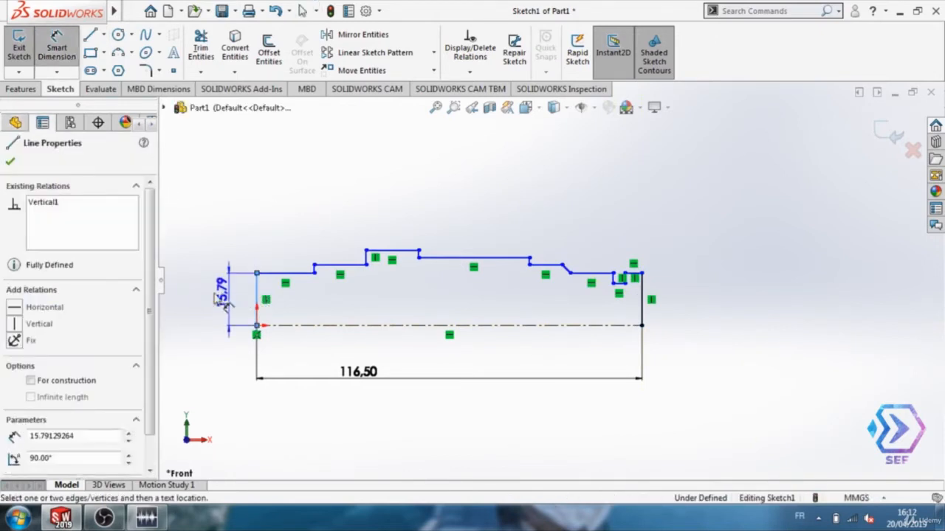
{"action": "left_click", "coordinate": [216, 296]}
{"action": "type", "text": "12"}
{"action": "key", "text": "Return"}
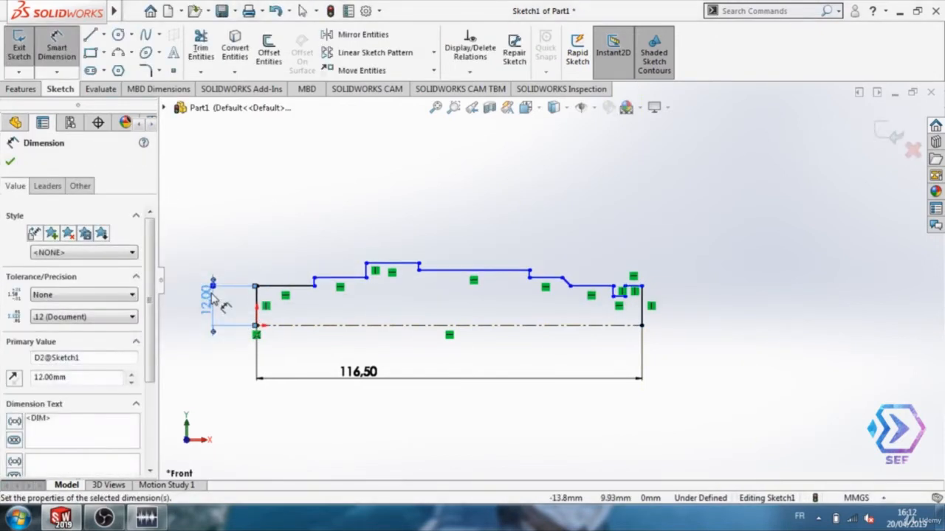
Dimension the first horizontal land beside the origin edge to 22 mm long.
{"action": "left_click", "coordinate": [299, 287]}
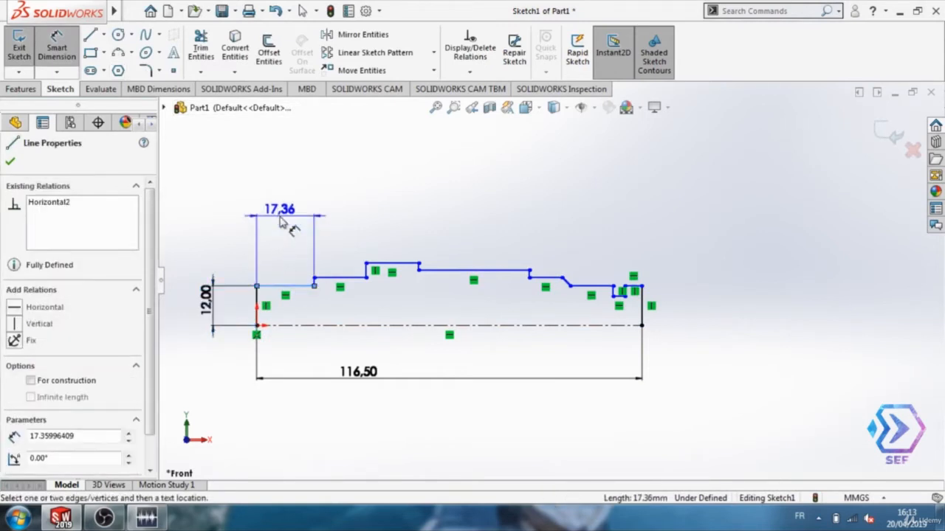
{"action": "left_click", "coordinate": [282, 221]}
{"action": "type", "text": "éé"}
{"action": "key", "text": "Return"}
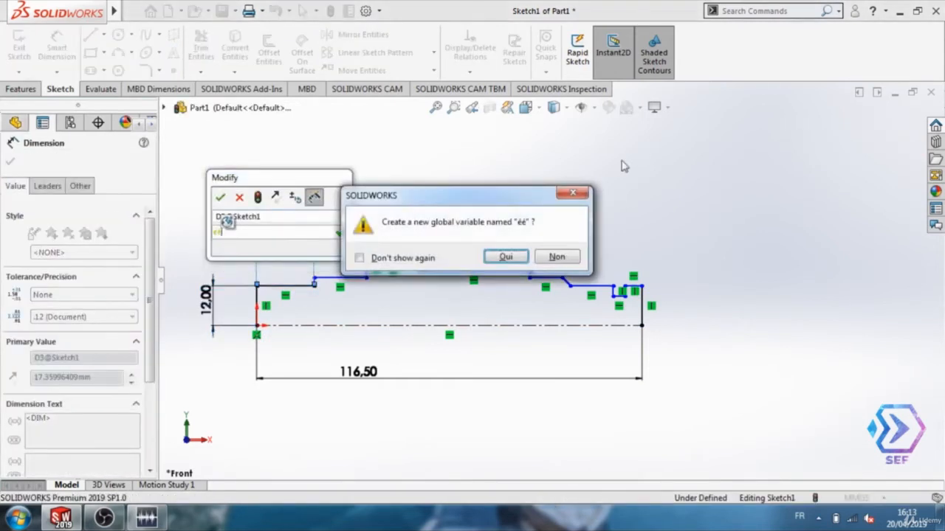
{"action": "left_click", "coordinate": [582, 195]}
{"action": "key", "text": "BackSpace"}
{"action": "key", "text": "BackSpace"}
{"action": "type", "text": "22"}
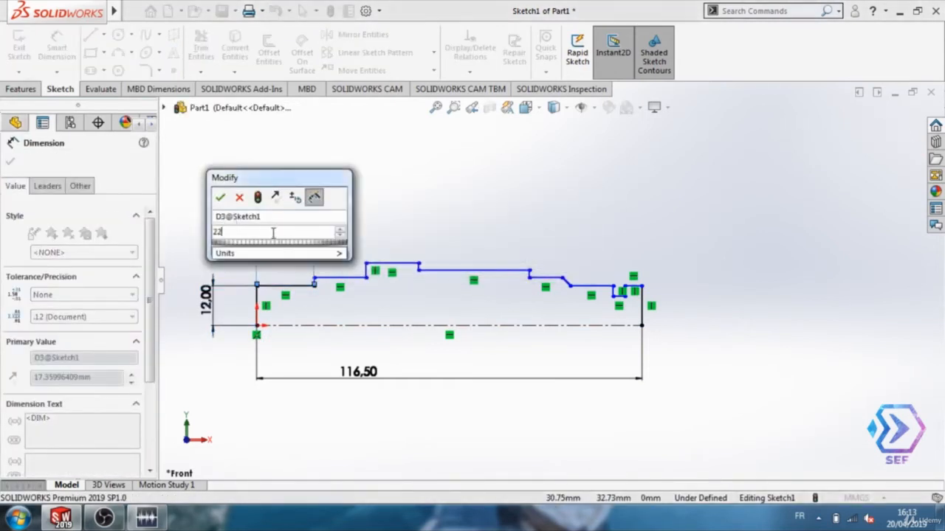
{"action": "left_click", "coordinate": [220, 197]}
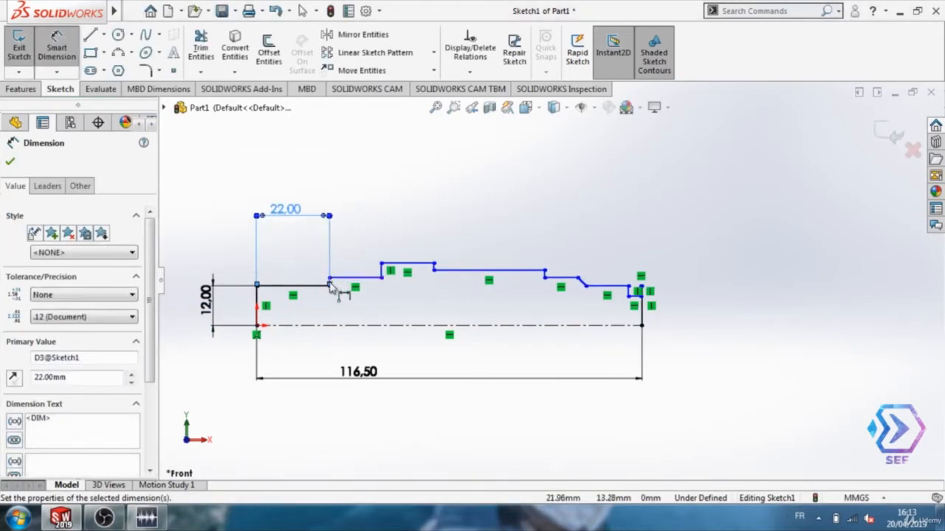
Dimension the second horizontal land to 20 mm long.
{"action": "left_click", "coordinate": [360, 278]}
{"action": "left_click", "coordinate": [355, 255]}
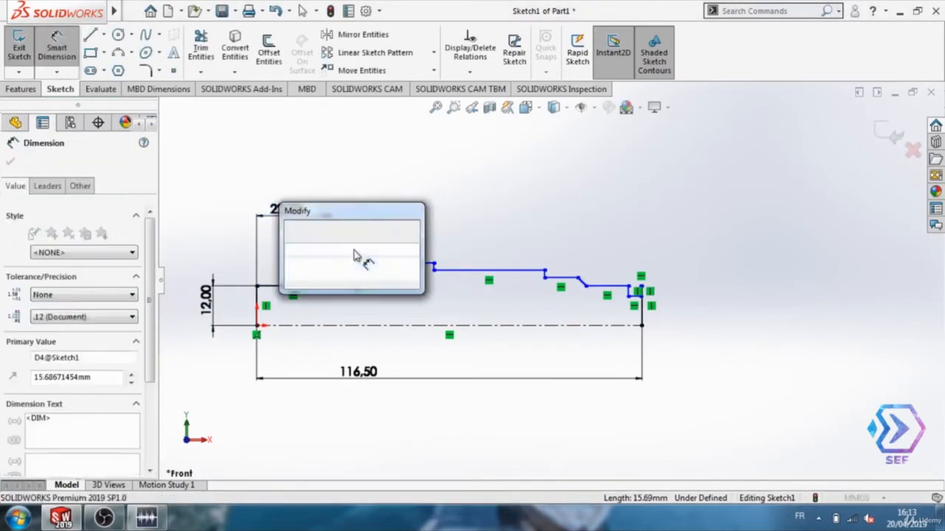
{"action": "type", "text": "20"}
{"action": "key", "text": "Return"}
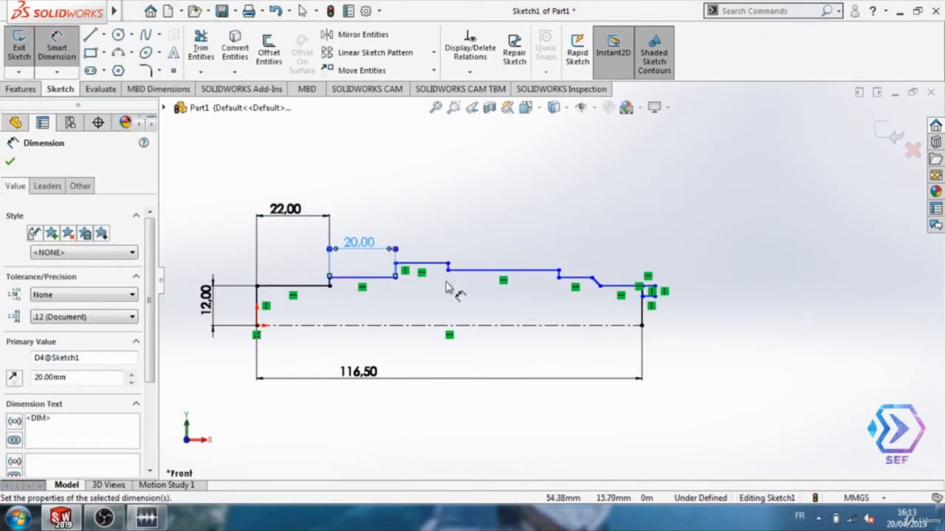
Dimension the width of the highest land, the raised collar, to 6.75 mm.
{"action": "left_click", "coordinate": [433, 266]}
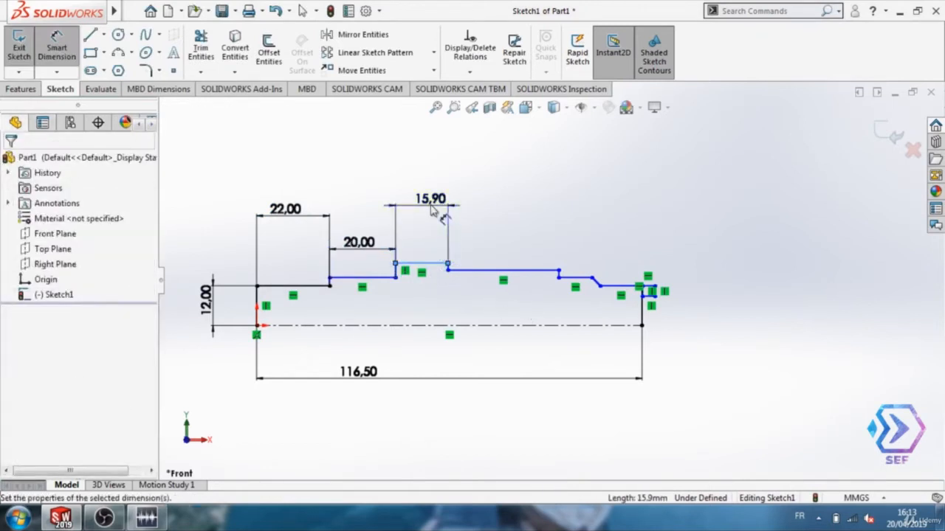
{"action": "left_click", "coordinate": [431, 203]}
{"action": "type", "text": "6.75"}
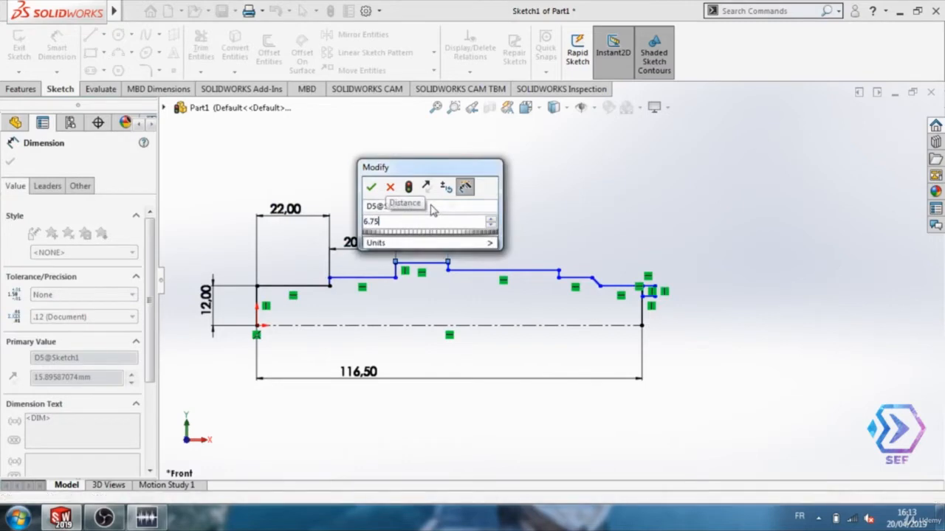
{"action": "key", "text": "Return"}
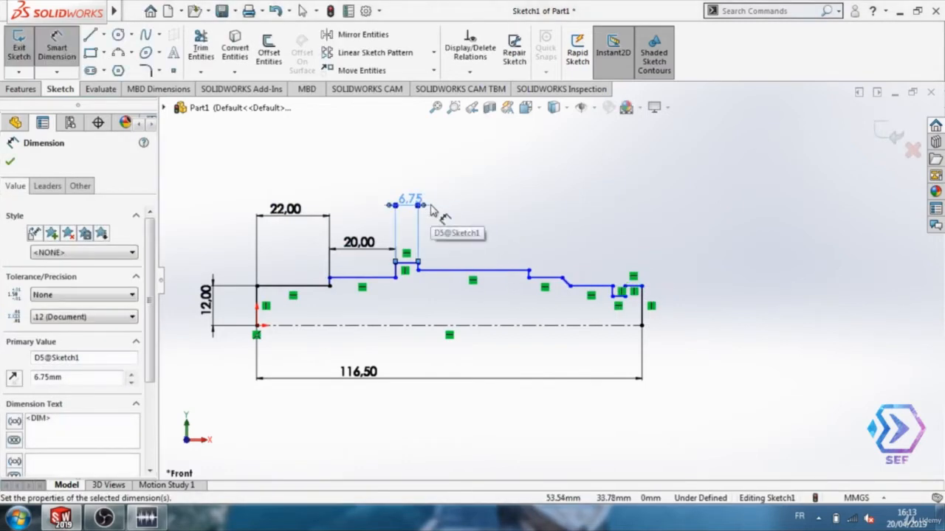
Dimension the distance from the collar's top line to the centerline as 16.75 mm.
{"action": "left_click", "coordinate": [411, 264]}
{"action": "left_click", "coordinate": [421, 325]}
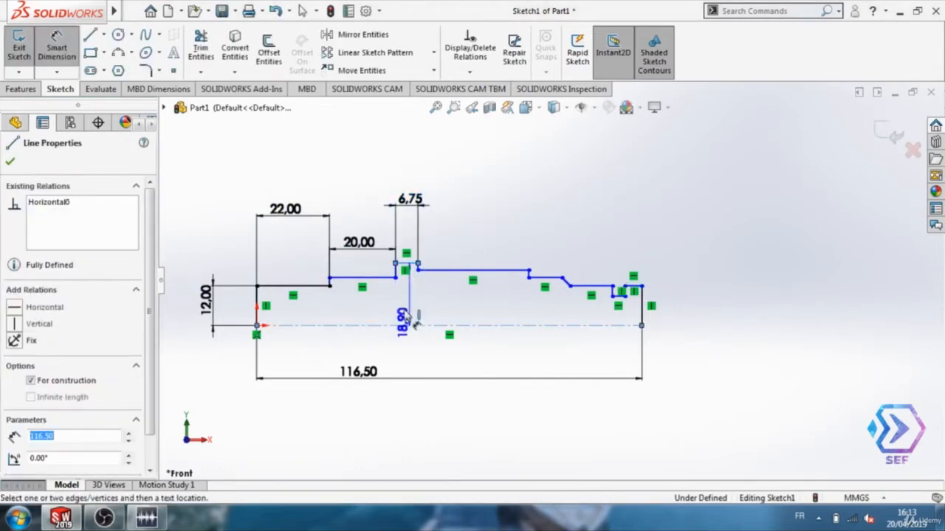
{"action": "left_click", "coordinate": [413, 311]}
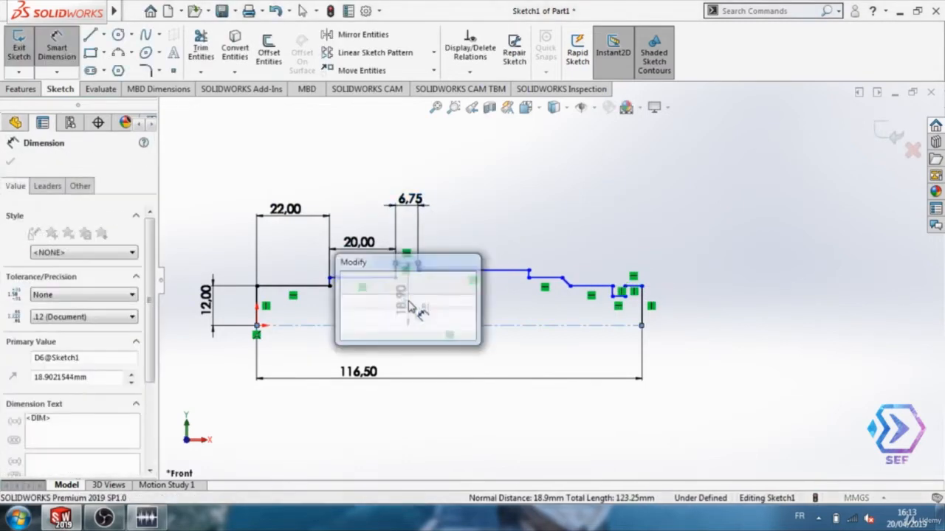
{"action": "type", "text": "16,75"}
{"action": "key", "text": "Return"}
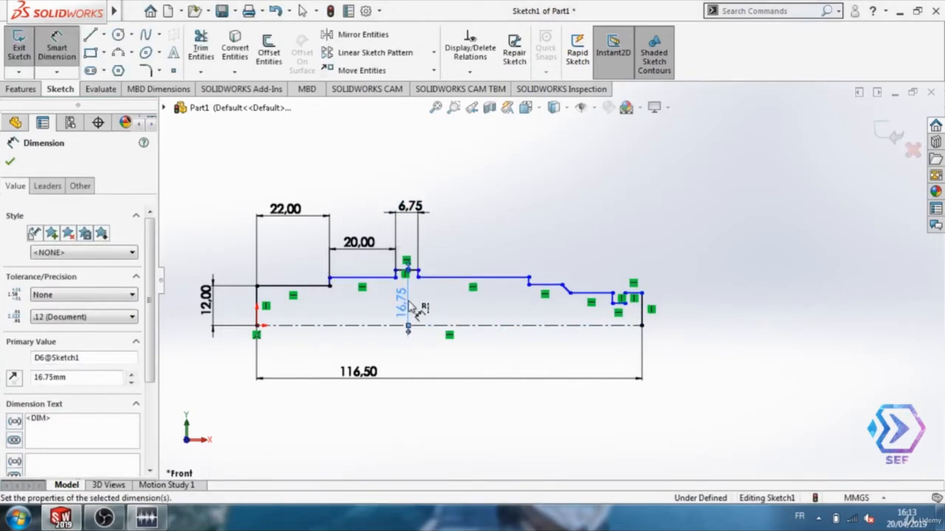
Dimension the distance from the long land right of the collar to the centerline as 15.25 mm.
{"action": "left_click", "coordinate": [480, 277]}
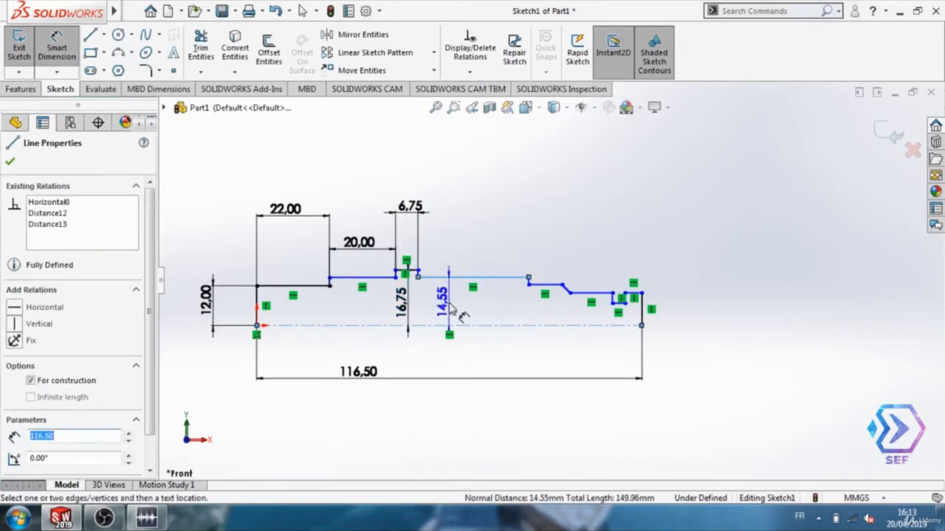
{"action": "left_click", "coordinate": [454, 308]}
{"action": "type", "text": "15"}
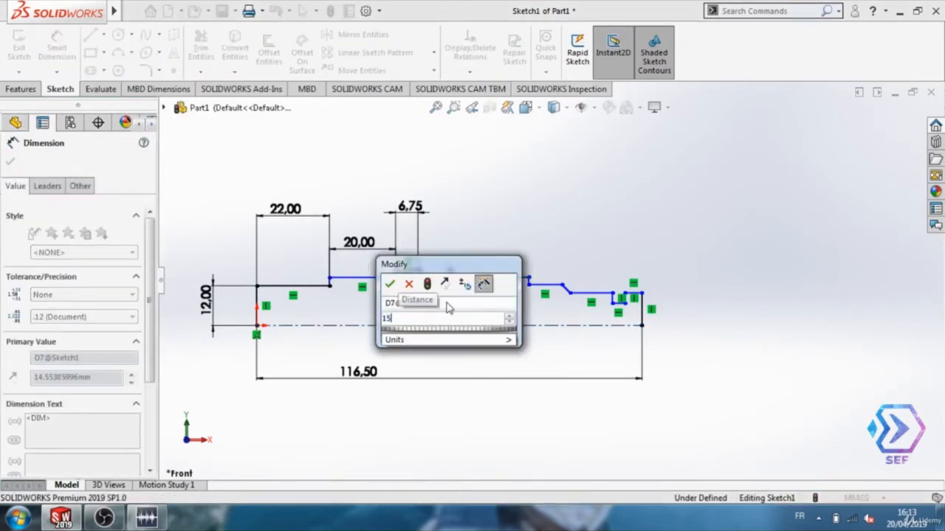
{"action": "type", "text": ","}
{"action": "type", "text": "25"}
{"action": "key", "text": "Return"}
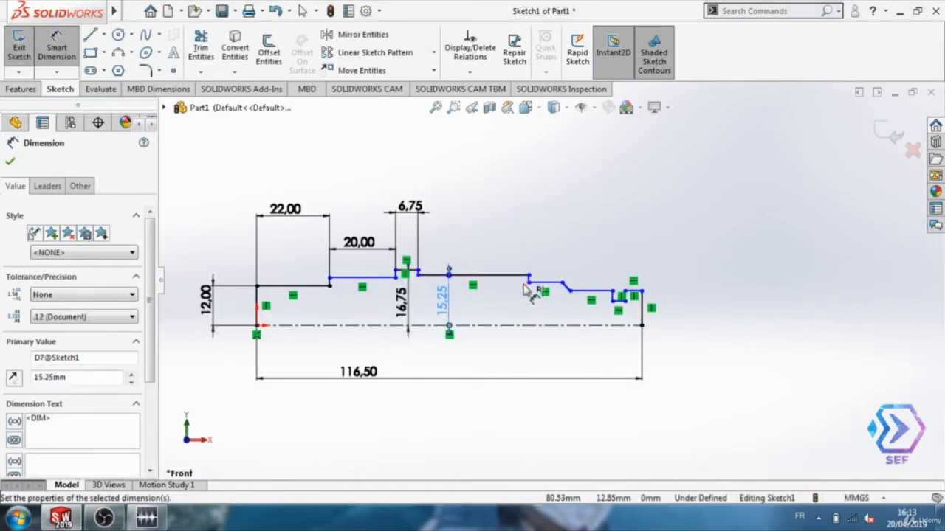
Dimension the short land after the step down from the long 15.25 mm land to 8 mm long.
{"action": "left_click", "coordinate": [565, 287]}
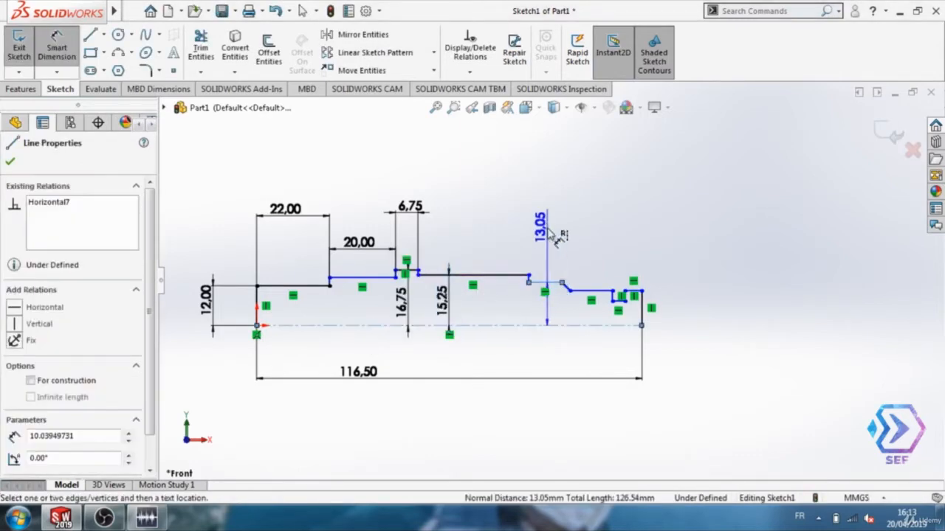
{"action": "left_click", "coordinate": [74, 59]}
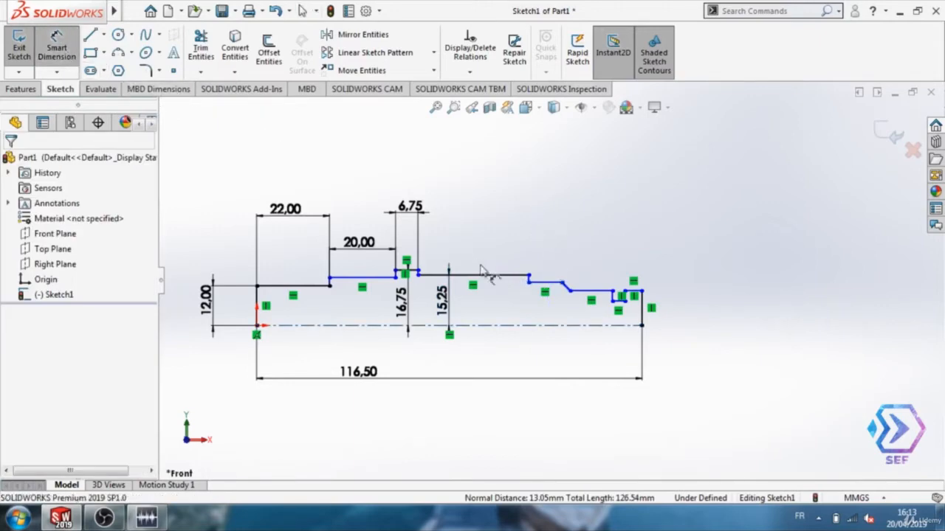
{"action": "left_click", "coordinate": [559, 288]}
{"action": "left_click", "coordinate": [554, 212]}
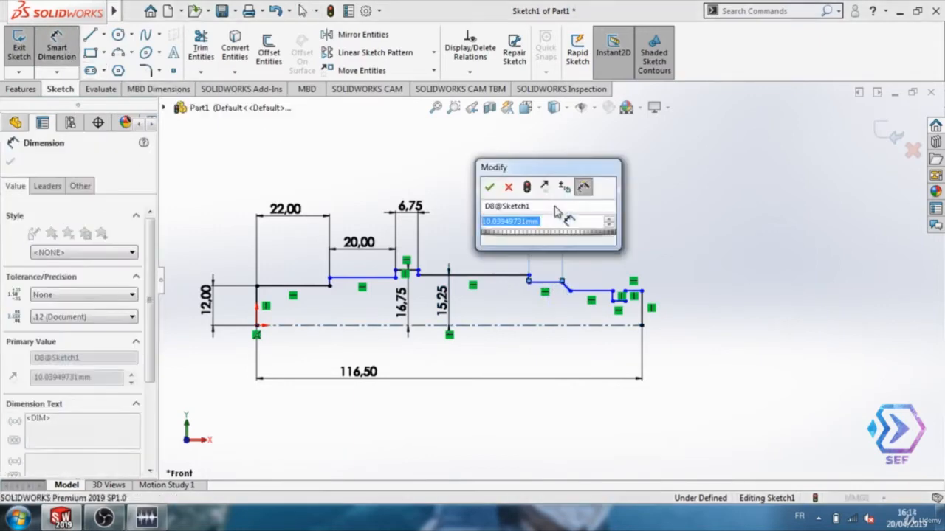
{"action": "type", "text": "8"}
{"action": "key", "text": "Return"}
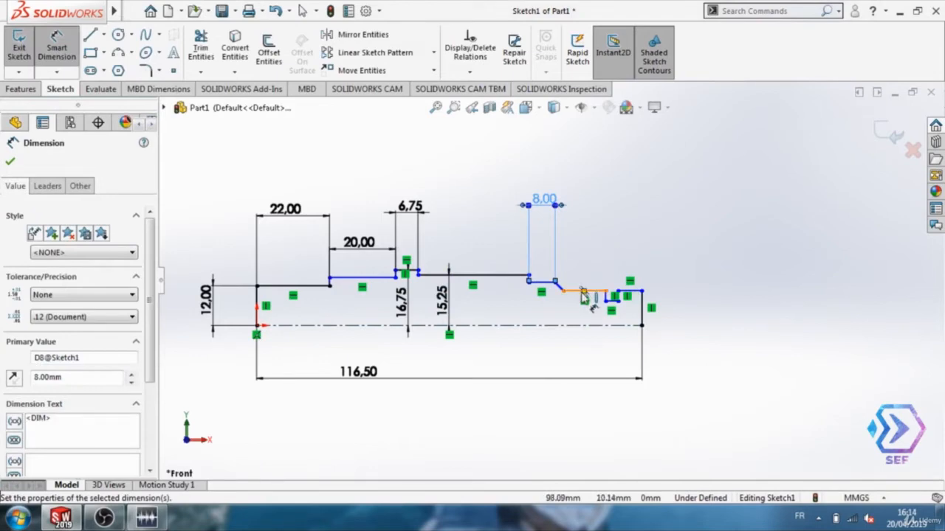
Try a 21.5 mm length on the land right of the sloped line, and undo it together with the 8 mm value.
{"action": "left_click", "coordinate": [584, 297]}
{"action": "left_click", "coordinate": [598, 245]}
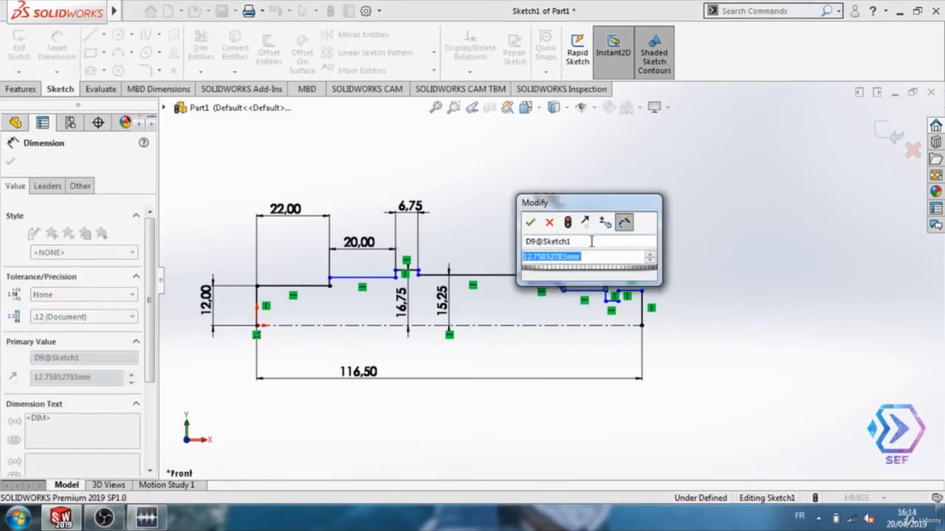
{"action": "type", "text": "21,5"}
{"action": "key", "text": "Return"}
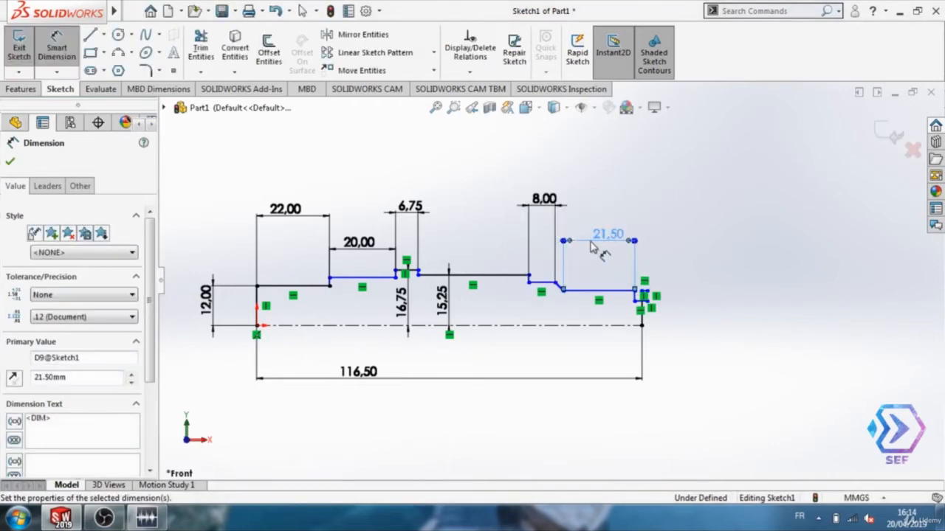
{"action": "key", "text": "ctrl+z"}
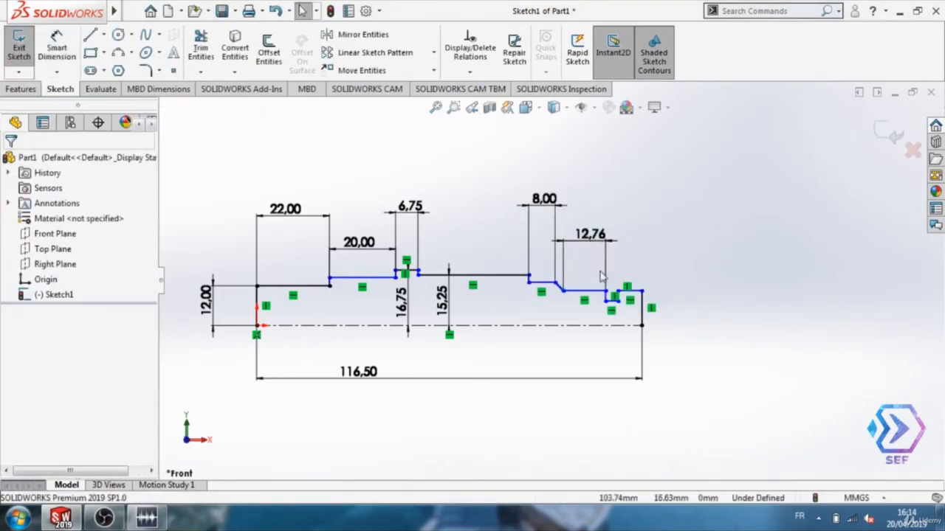
{"action": "key", "text": "ctrl+z"}
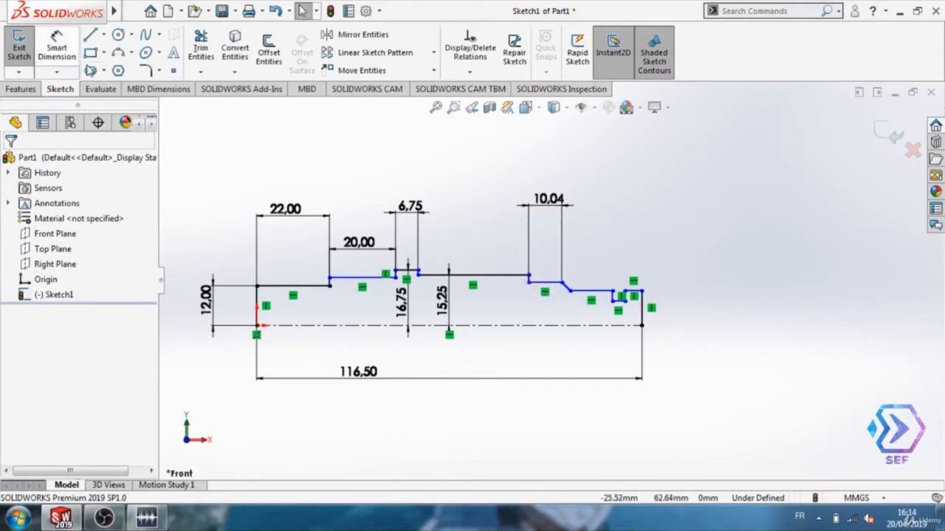
Dimension the vertical step between the long 15.25 mm land and the short land right of it as 2.75 mm.
{"action": "left_click", "coordinate": [57, 47]}
{"action": "scroll", "coordinate": [529, 286], "scroll_direction": "down", "scroll_amount": 4}
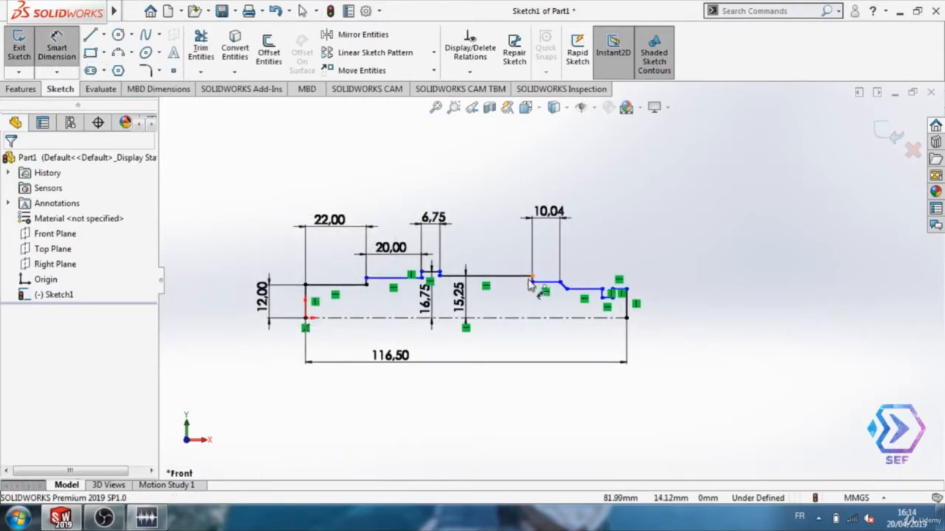
{"action": "left_click", "coordinate": [540, 282]}
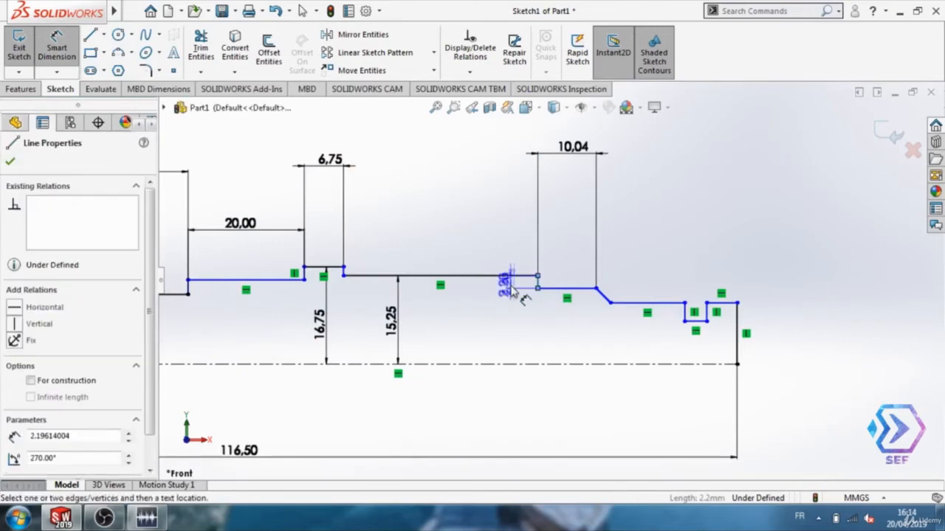
{"action": "left_click", "coordinate": [509, 286]}
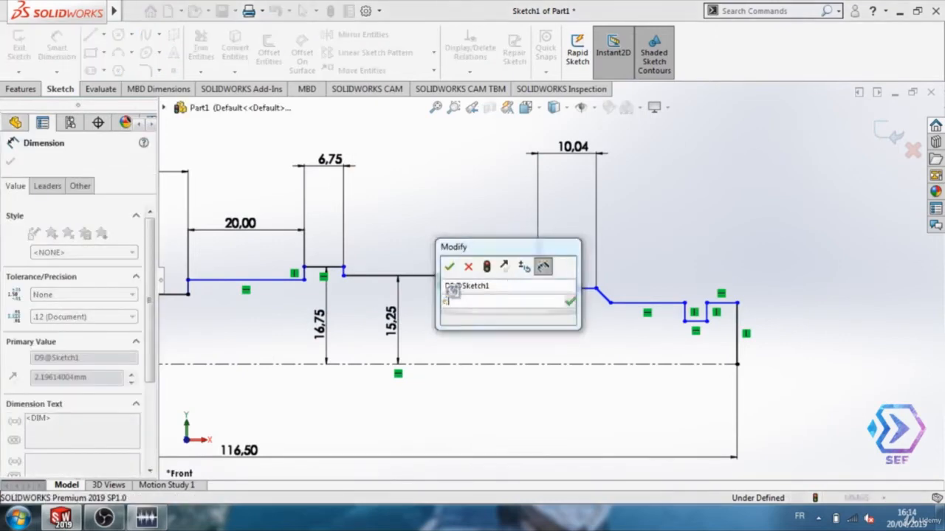
{"action": "type", "text": "="}
{"action": "key", "text": "BackSpace"}
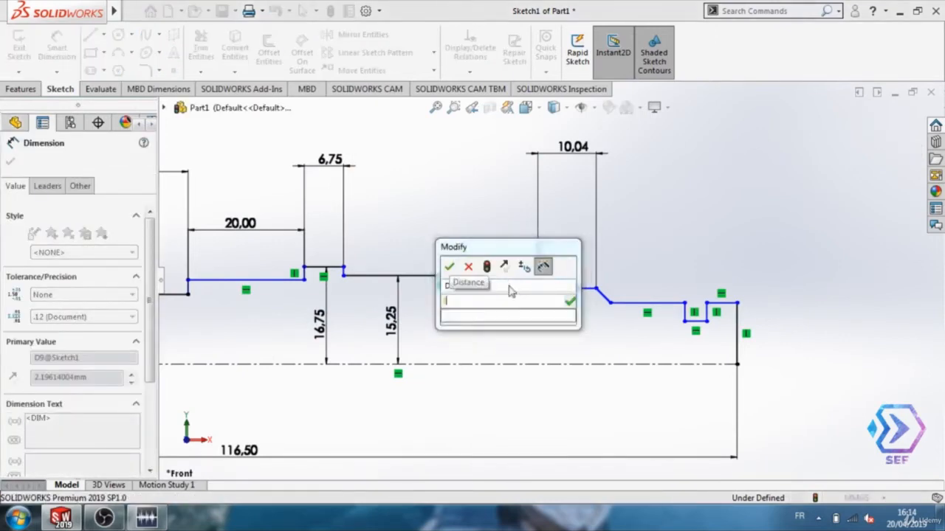
{"action": "type", "text": "2.75"}
{"action": "key", "text": "Return"}
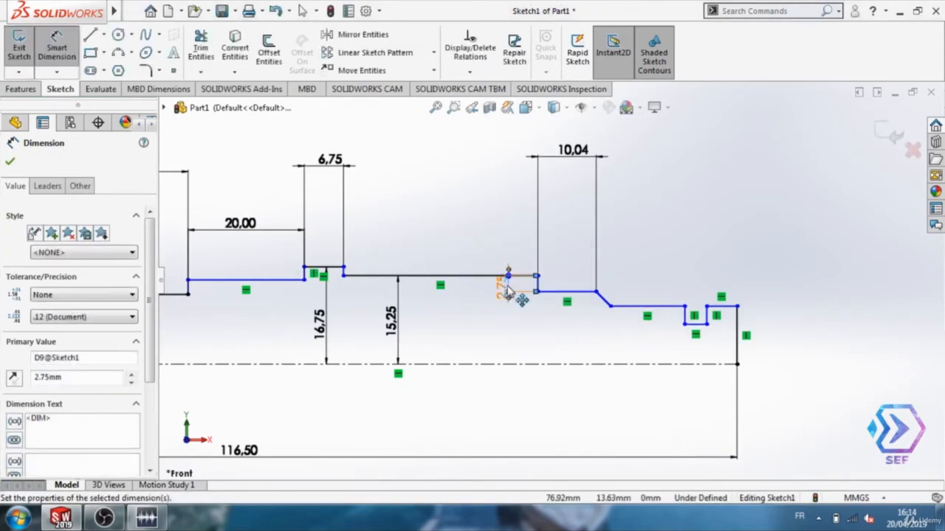
Dimension the vertical line closing the shaft's right end to 12 mm.
{"action": "left_click", "coordinate": [737, 335]}
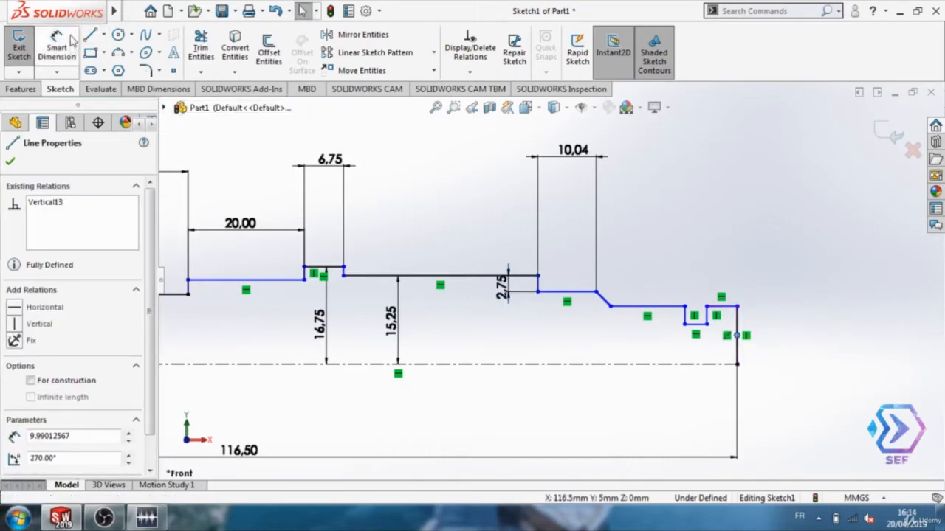
{"action": "key", "text": "Escape"}
{"action": "left_click", "coordinate": [738, 336]}
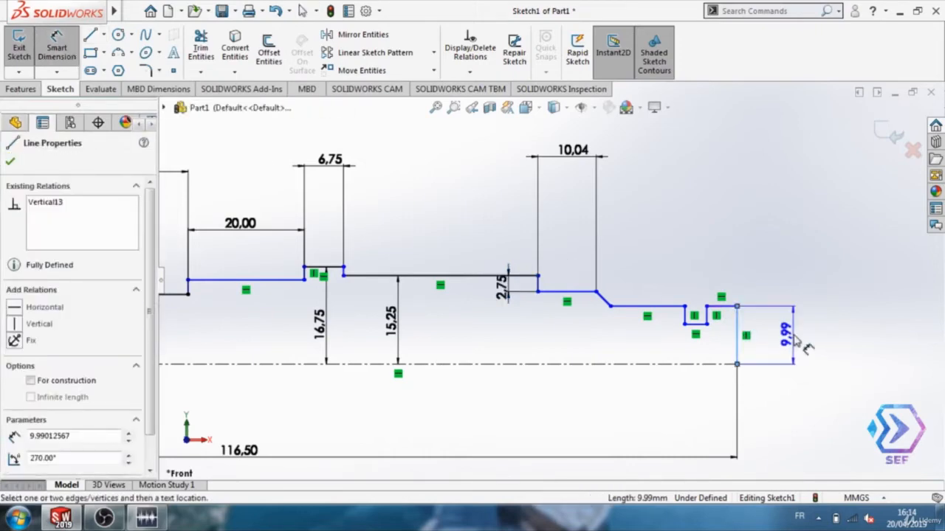
{"action": "left_click", "coordinate": [794, 342]}
{"action": "key", "text": "Return"}
{"action": "type", "text": "12.00mm"}
{"action": "key", "text": "Return"}
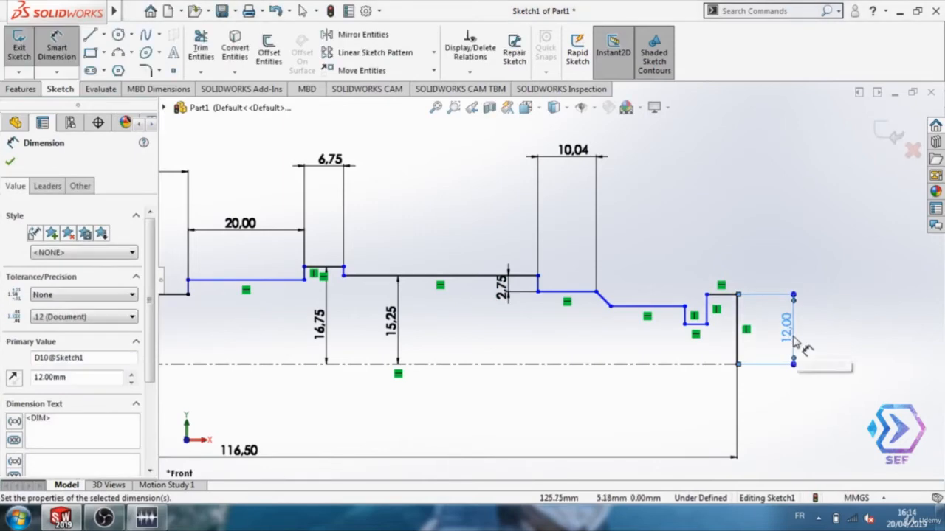
Dimension the short horizontal land at the shaft's right end to 2.5 mm long.
{"action": "left_click", "coordinate": [722, 295]}
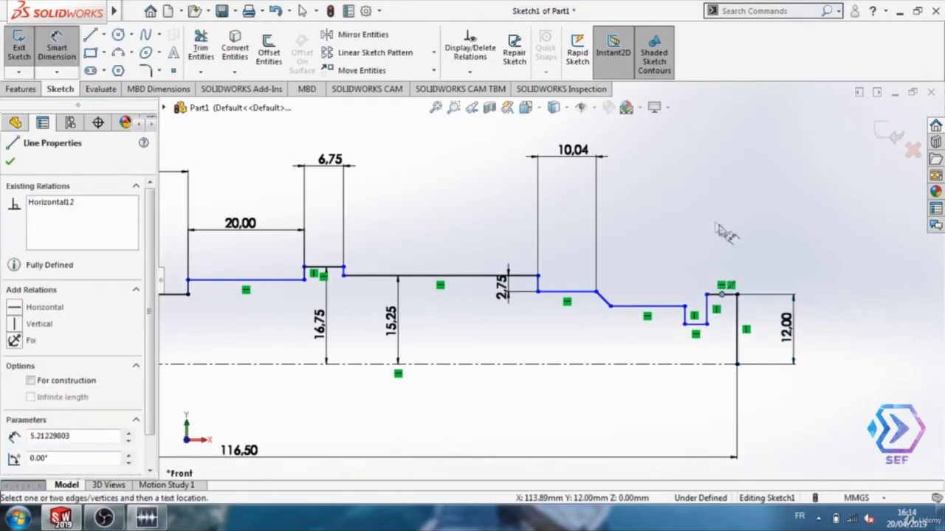
{"action": "left_click", "coordinate": [722, 294]}
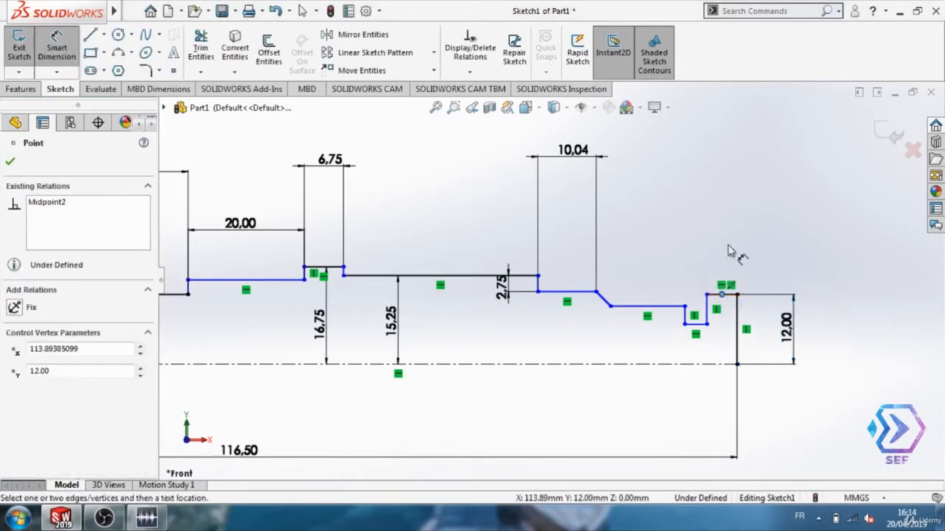
{"action": "left_click", "coordinate": [726, 295]}
{"action": "left_click", "coordinate": [12, 162]}
{"action": "left_click", "coordinate": [56, 45]}
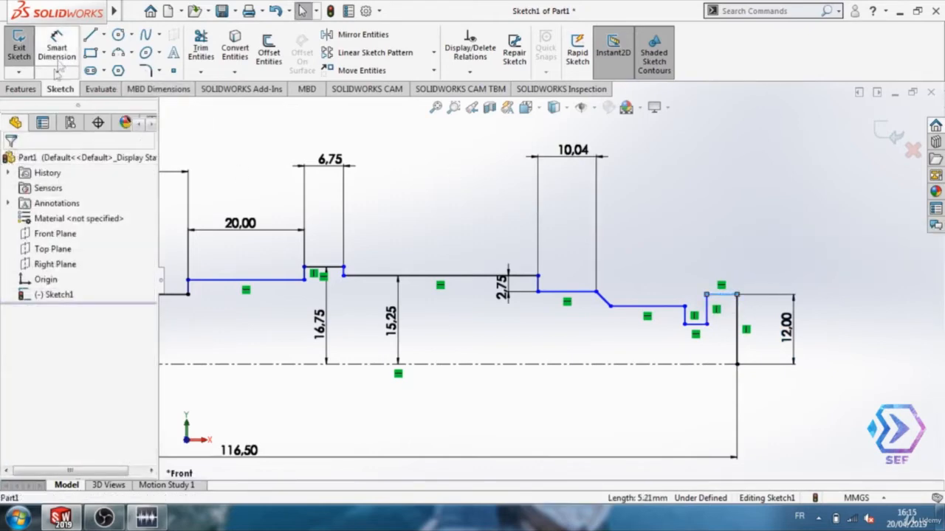
{"action": "left_click", "coordinate": [724, 298]}
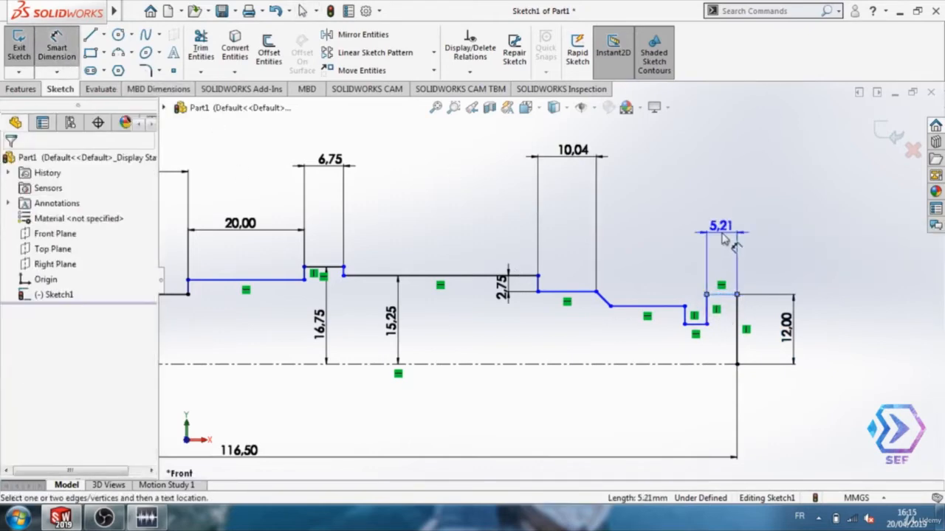
{"action": "left_click", "coordinate": [722, 230]}
{"action": "type", "text": "2.5"}
{"action": "key", "text": "Return"}
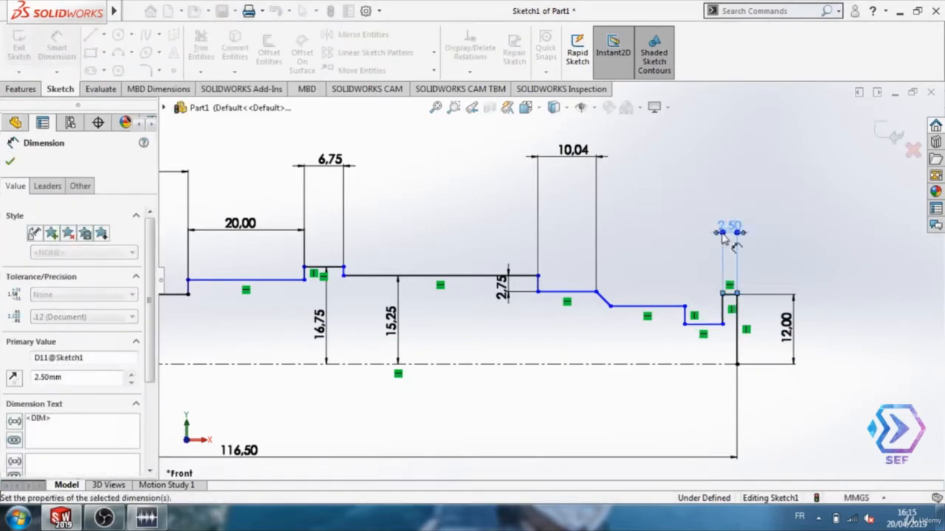
Dimension the width of the groove beside the right end land to 2 mm.
{"action": "left_click", "coordinate": [713, 324]}
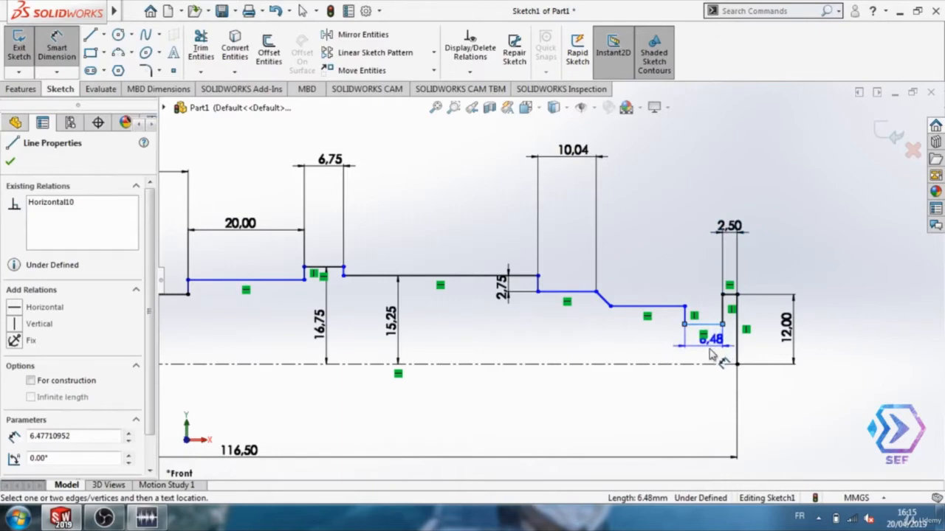
{"action": "left_click", "coordinate": [712, 354]}
{"action": "type", "text": "2"}
{"action": "key", "text": "Return"}
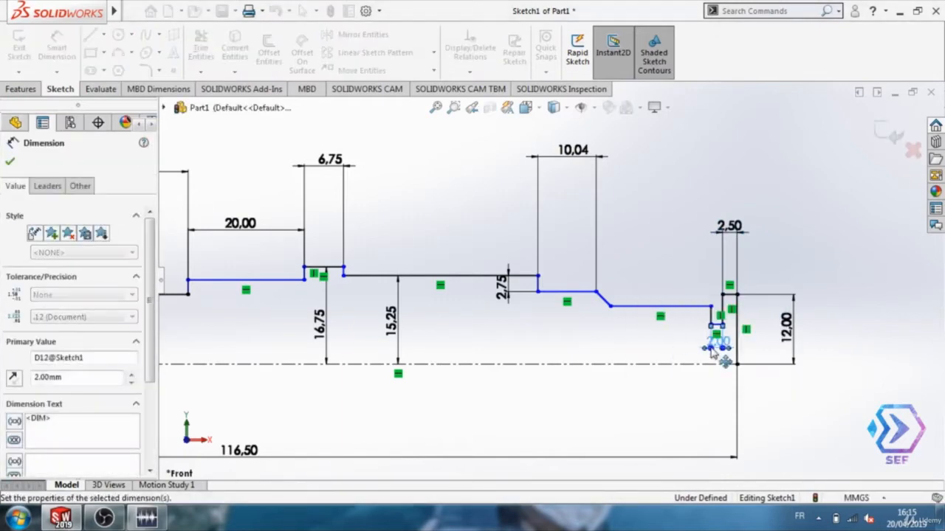
Dimension the depth of both the left and right groove walls as 2.5 mm.
{"action": "left_click", "coordinate": [710, 315]}
{"action": "left_click", "coordinate": [647, 334]}
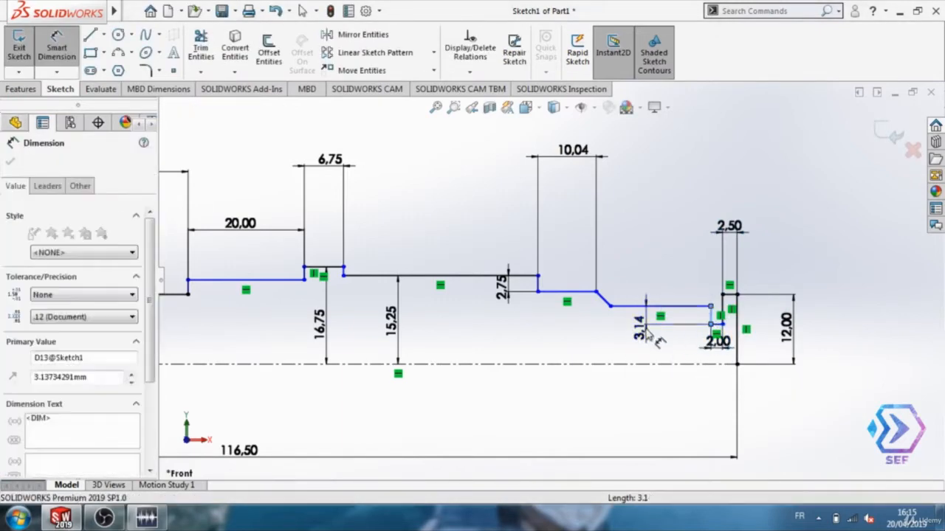
{"action": "type", "text": "2,5"}
{"action": "key", "text": "Return"}
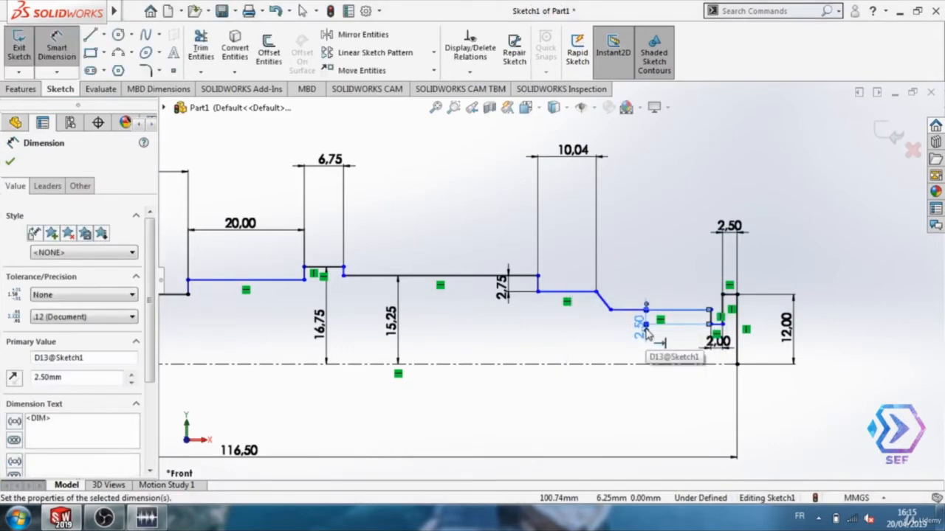
{"action": "left_click", "coordinate": [726, 311]}
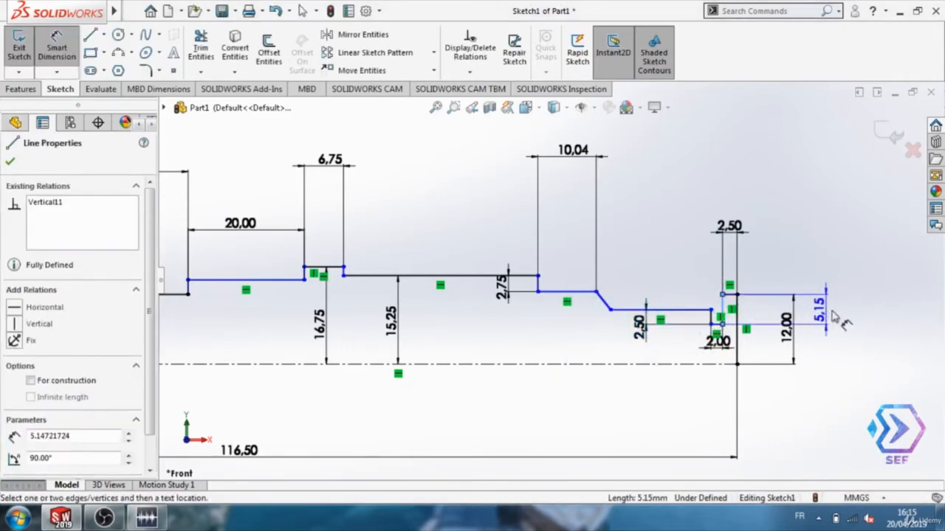
{"action": "left_click", "coordinate": [833, 316]}
{"action": "type", "text": "2,5"}
{"action": "key", "text": "Return"}
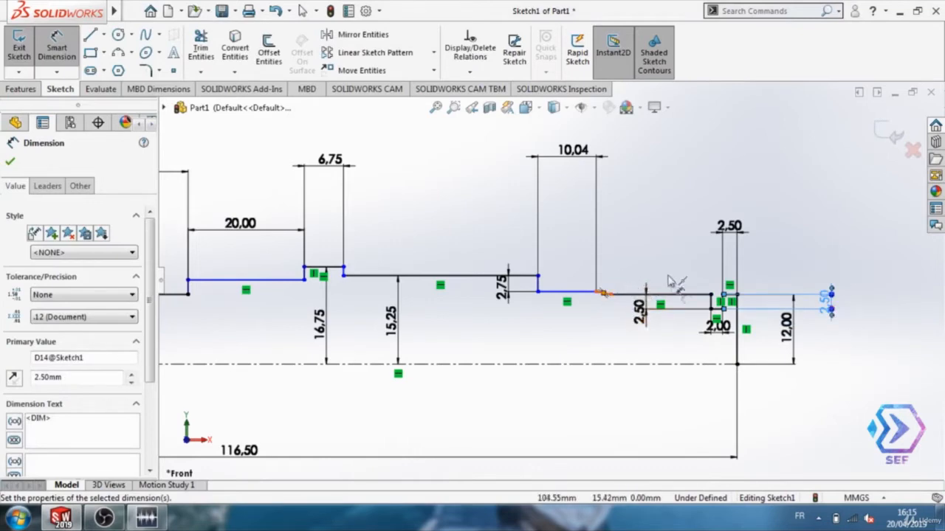
Set the existing 10.04 mm land length to 8 mm.
{"action": "double_click", "coordinate": [573, 151]}
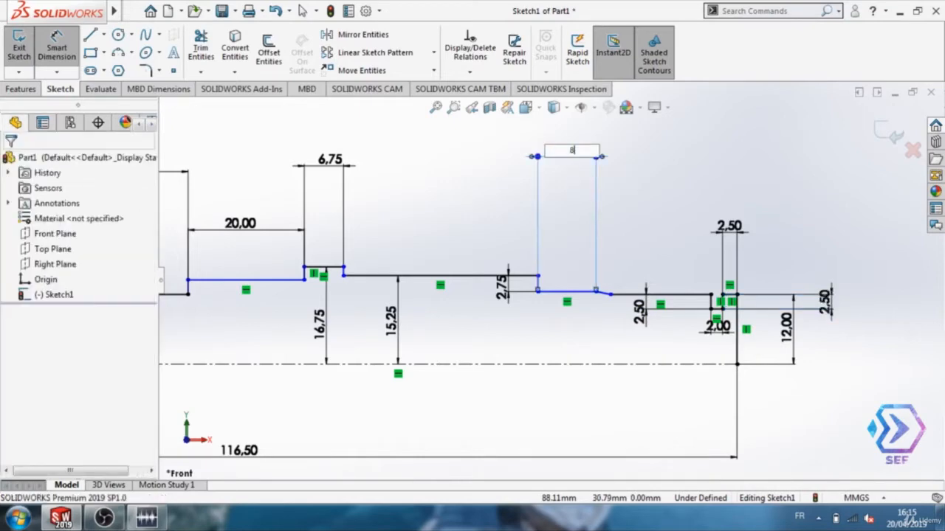
{"action": "key", "text": "Return"}
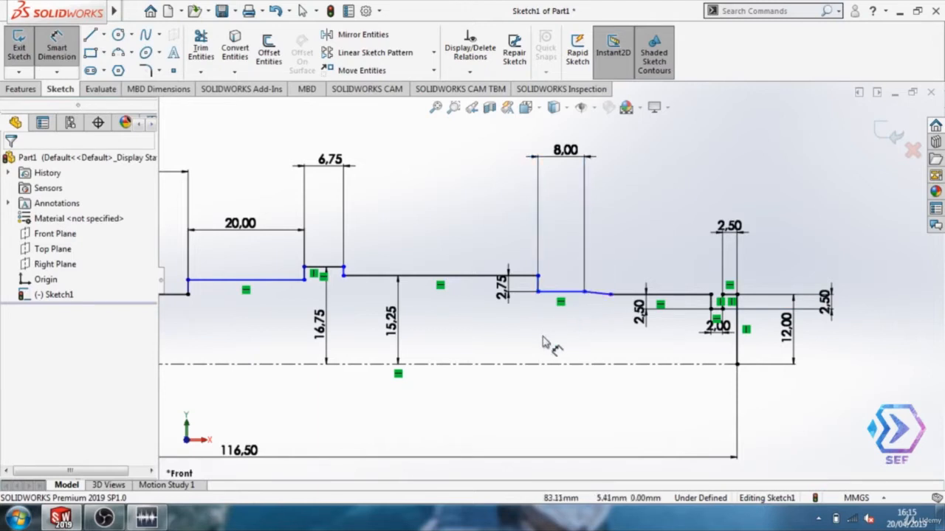
Dimension the angle between the short sloped line and the horizontal land right of it as 160°.
{"action": "left_click", "coordinate": [604, 298]}
{"action": "left_click", "coordinate": [614, 293]}
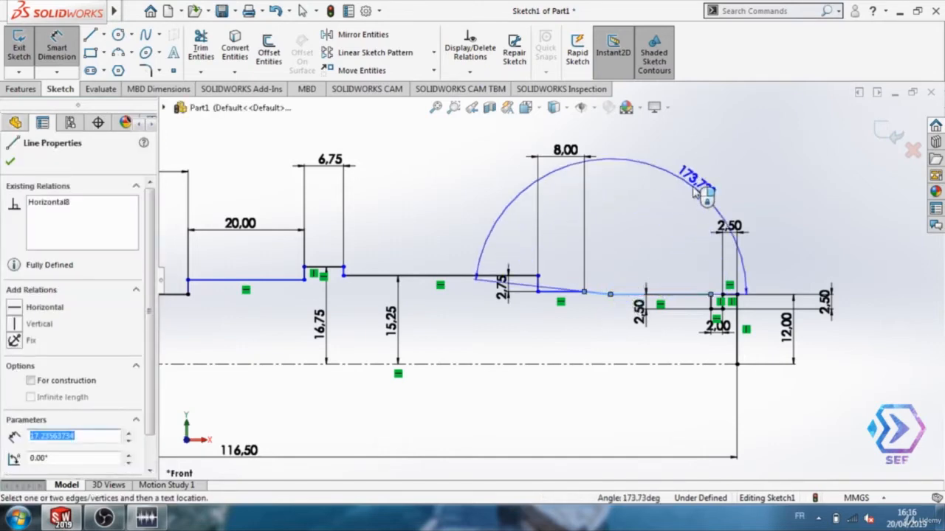
{"action": "left_click", "coordinate": [704, 193]}
{"action": "type", "text": "160"}
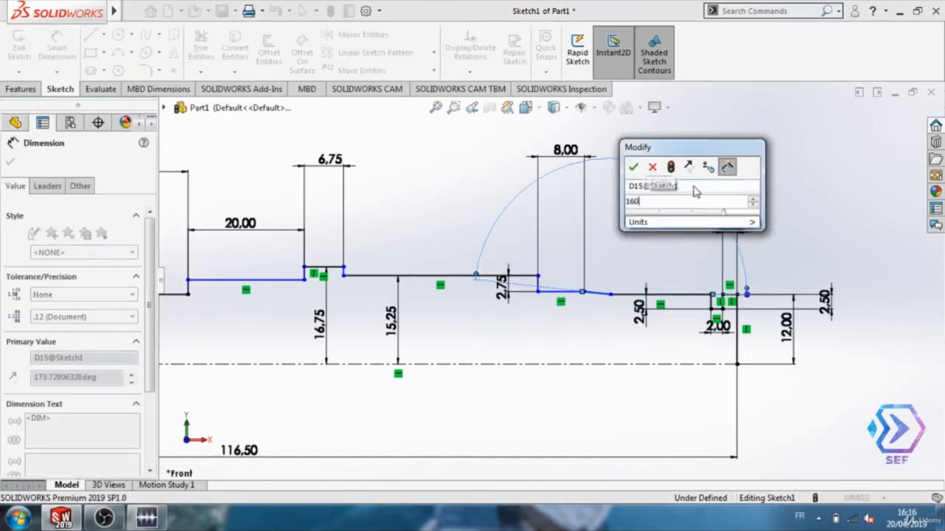
{"action": "key", "text": "Return"}
Dimension the horizontal land between the sloped line and the groove to 21.5 mm long.
{"action": "left_click", "coordinate": [646, 294]}
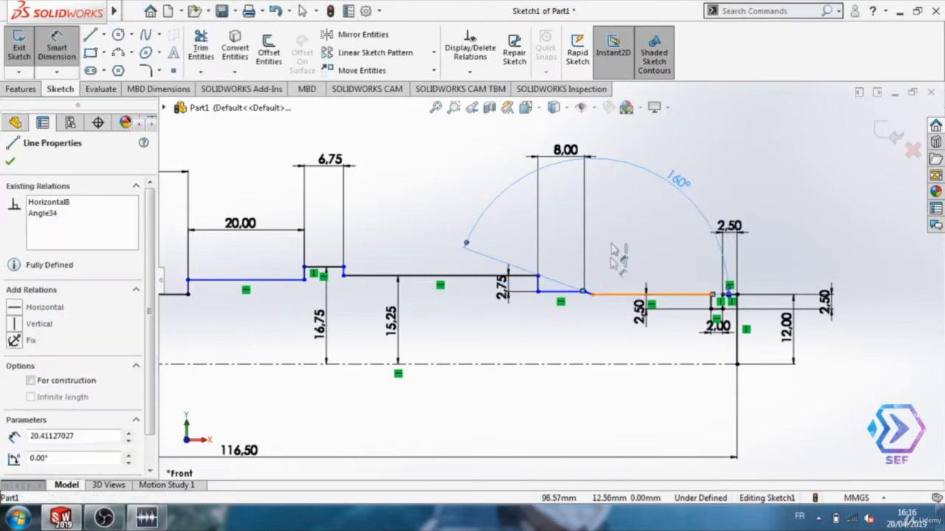
{"action": "left_click", "coordinate": [622, 222]}
{"action": "type", "text": "21."}
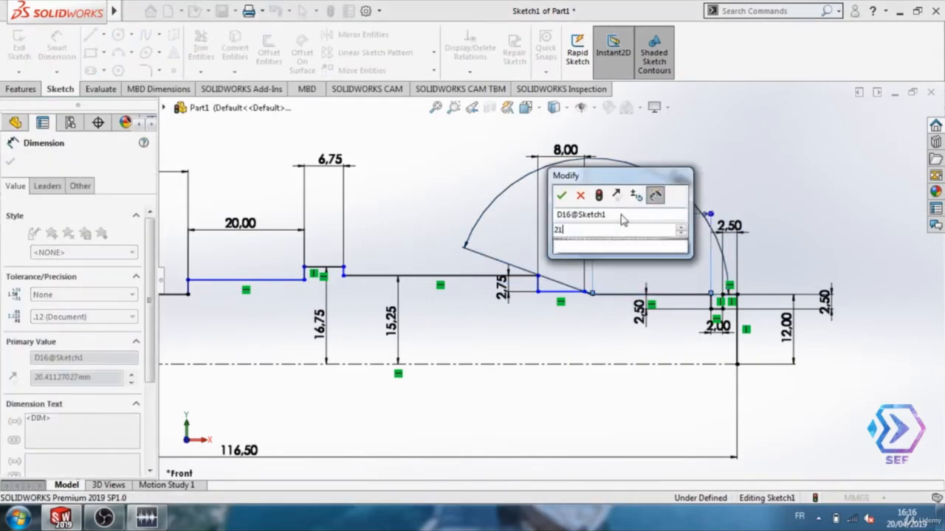
{"action": "type", "text": "5"}
{"action": "key", "text": "Return"}
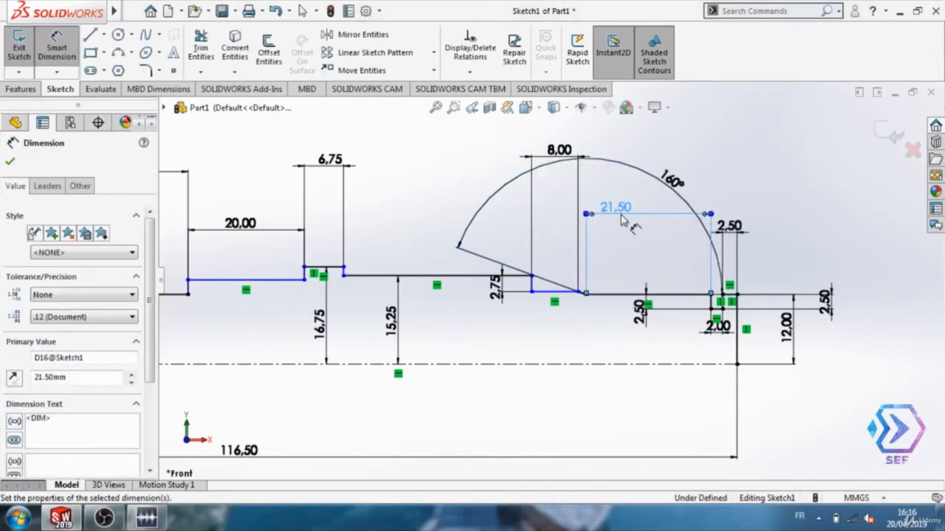
{"action": "scroll", "coordinate": [451, 303], "scroll_direction": "up", "scroll_amount": 3}
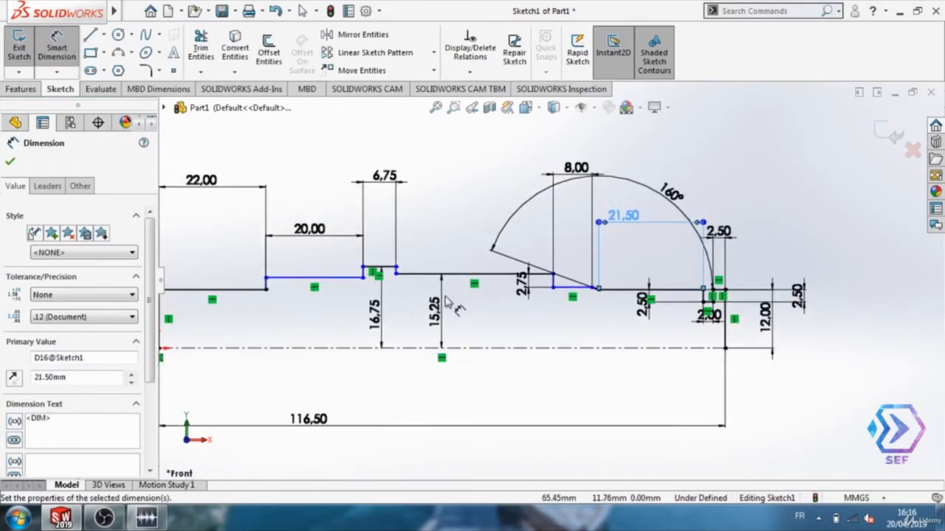
Dimension the vertical step between the 20 mm land and the 6.75 mm wide collar as 4 mm high.
{"action": "left_click", "coordinate": [303, 303]}
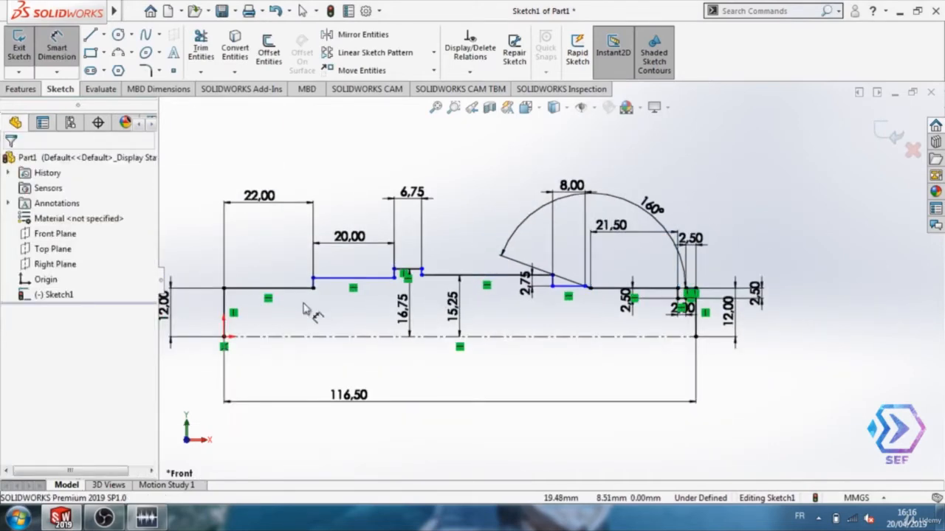
{"action": "scroll", "coordinate": [376, 267], "scroll_direction": "down", "scroll_amount": 3}
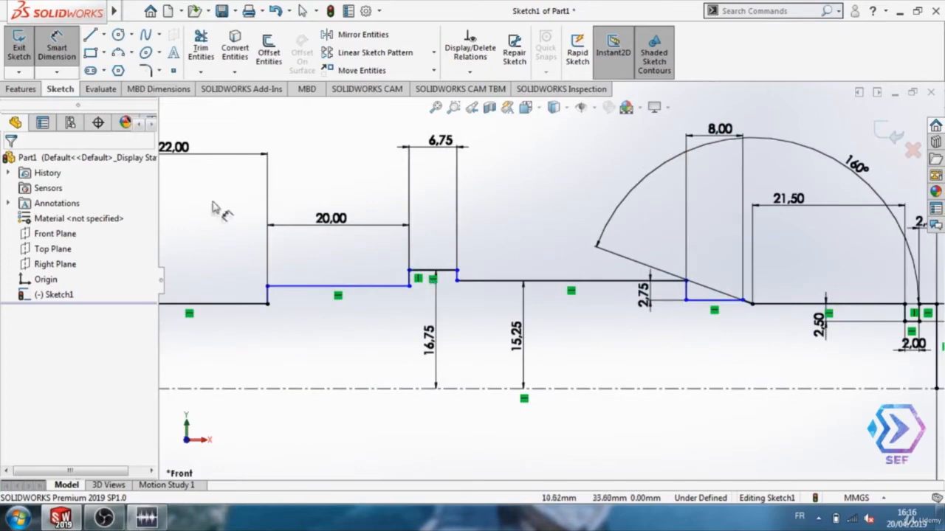
{"action": "left_click", "coordinate": [415, 280]}
{"action": "left_click", "coordinate": [353, 274]}
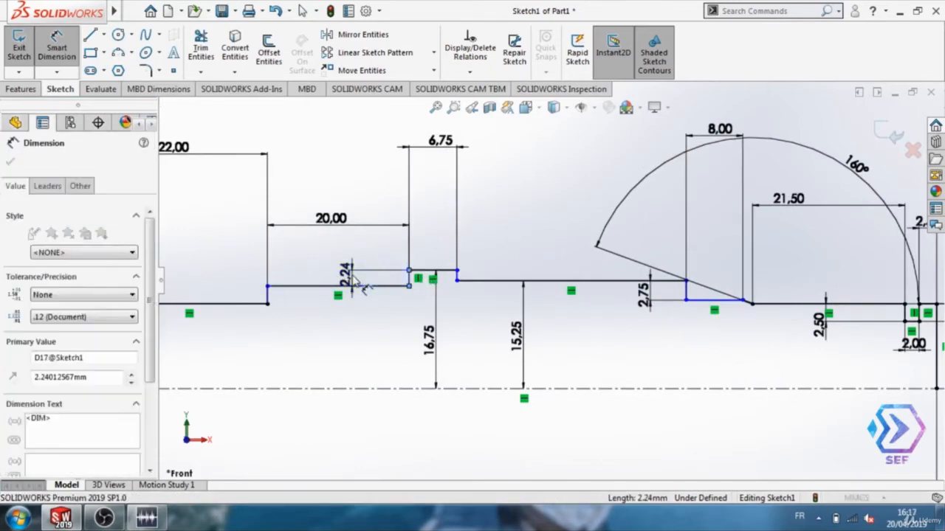
{"action": "key", "text": "Return"}
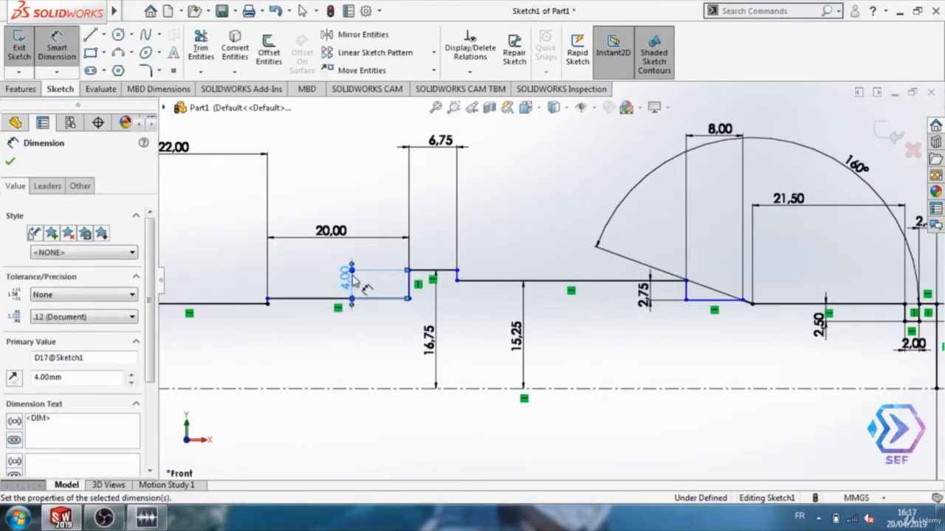
{"action": "scroll", "coordinate": [301, 268], "scroll_direction": "up", "scroll_amount": 2}
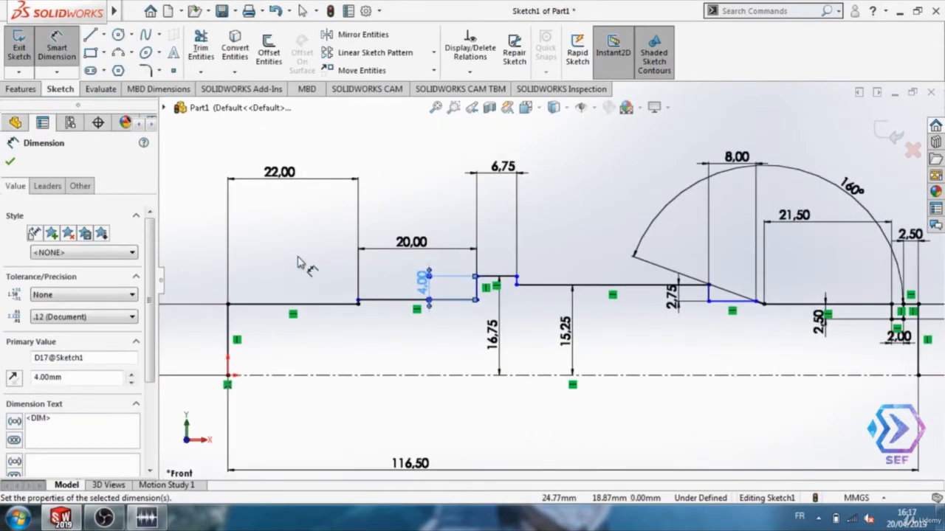
{"action": "key", "text": "f"}
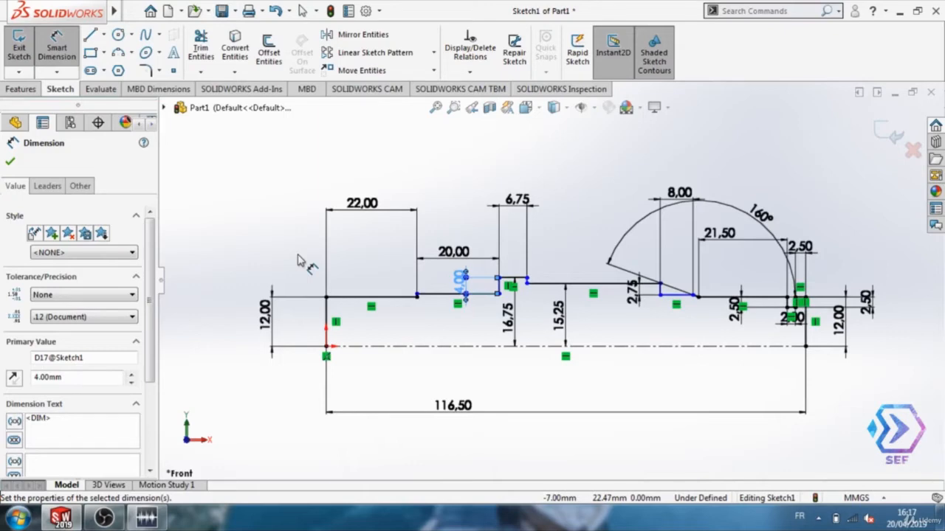
{"action": "left_click", "coordinate": [9, 161]}
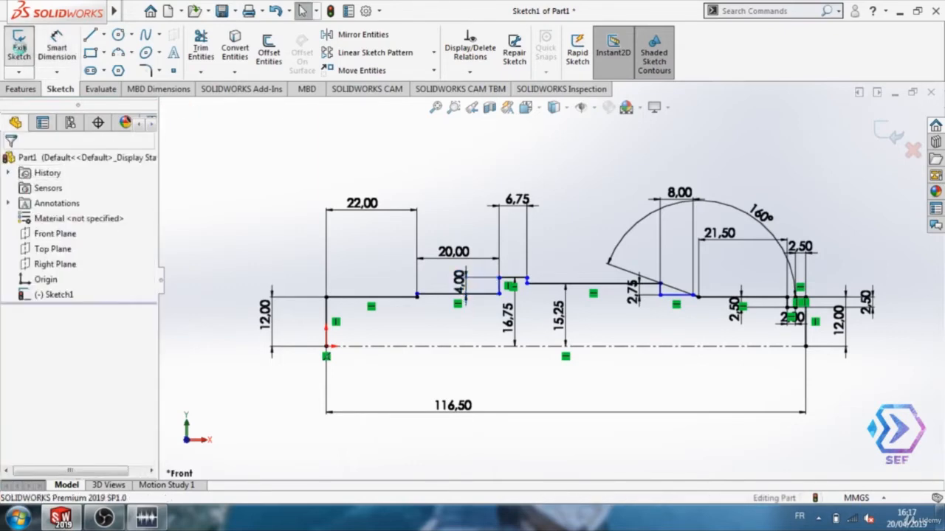
Exit the sketch and revolve the profile 360° about its centerline, letting the open sketch be closed automatically.
{"action": "left_click", "coordinate": [19, 46]}
{"action": "left_click", "coordinate": [21, 88]}
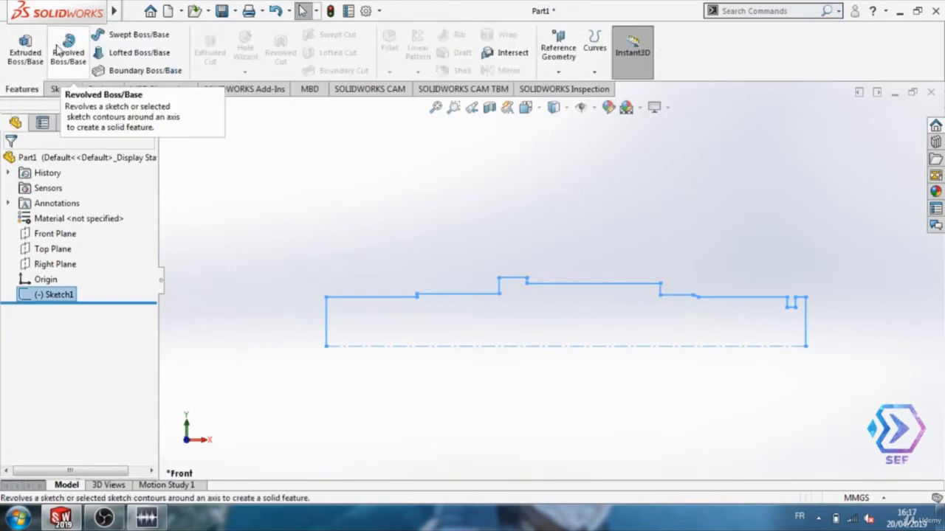
{"action": "left_click", "coordinate": [68, 65]}
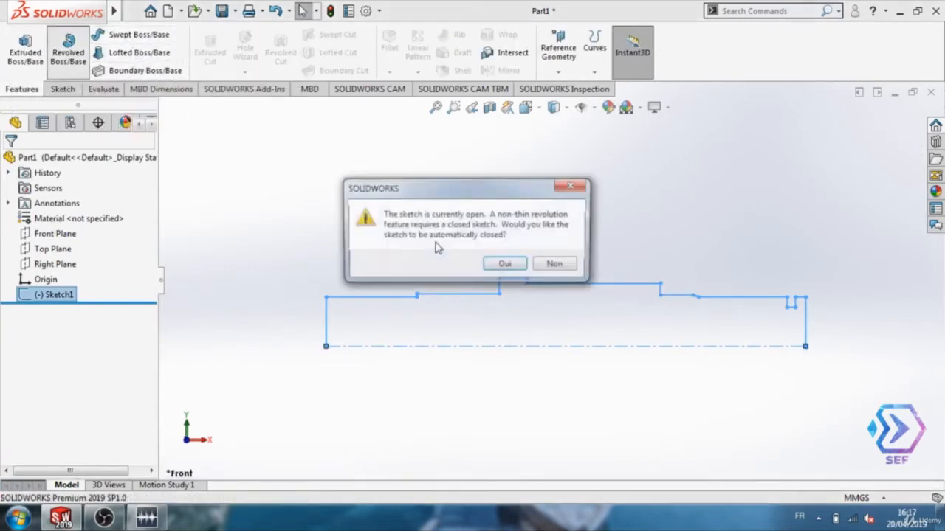
{"action": "left_click", "coordinate": [525, 267]}
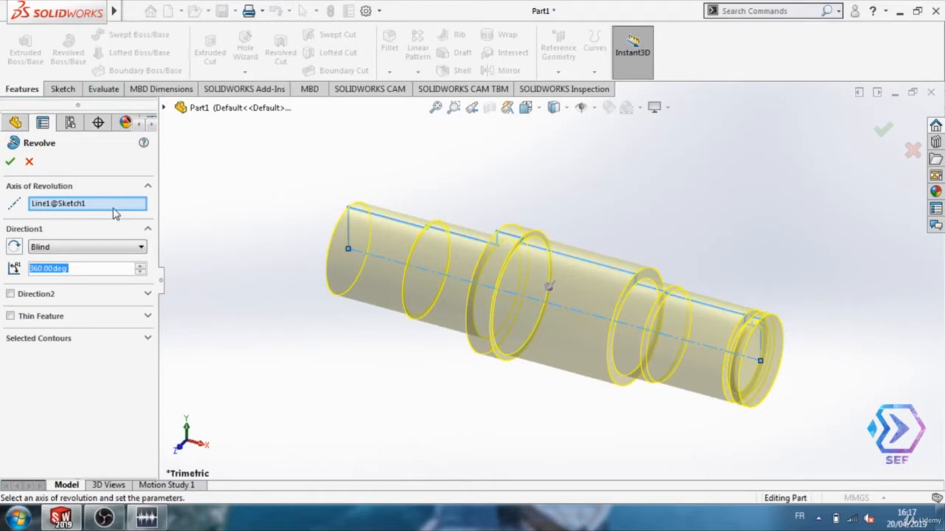
{"action": "key", "text": "Return"}
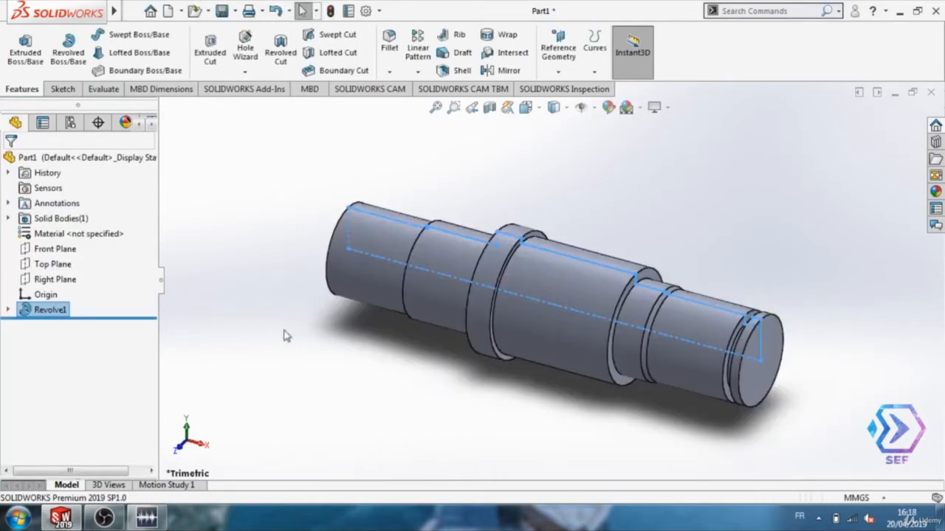
{"action": "left_click", "coordinate": [285, 340]}
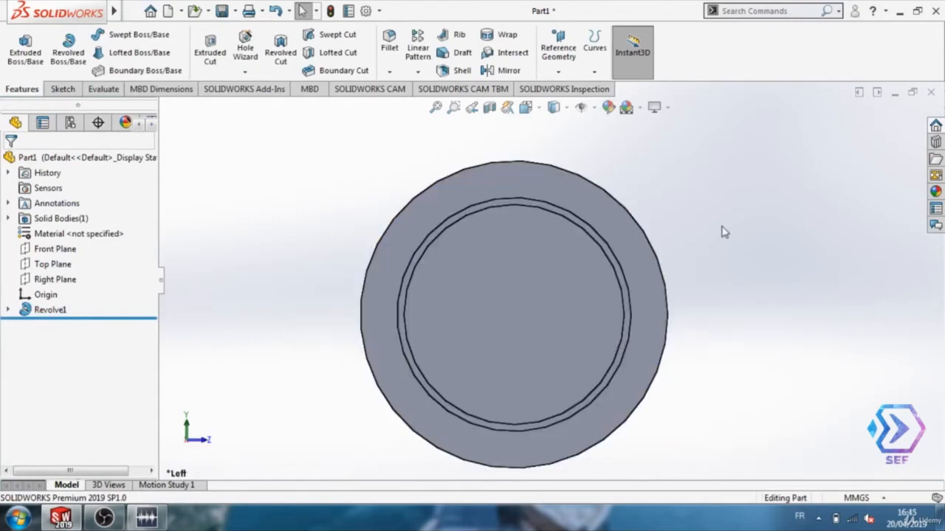
Start a sketch on the shaft's left end face and draw a vertical centerline from the origin up to the collar's outer edge.
{"action": "left_click", "coordinate": [551, 265]}
{"action": "left_click", "coordinate": [66, 89]}
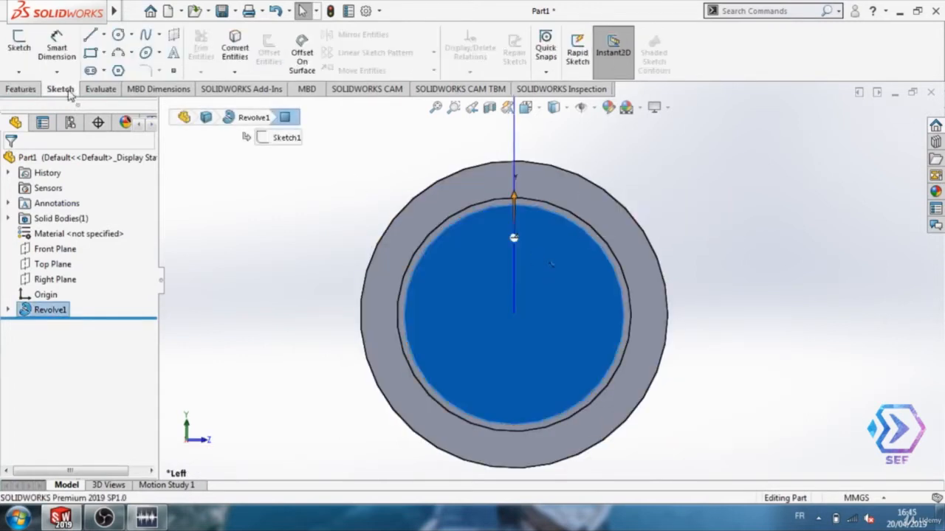
{"action": "left_click", "coordinate": [19, 44]}
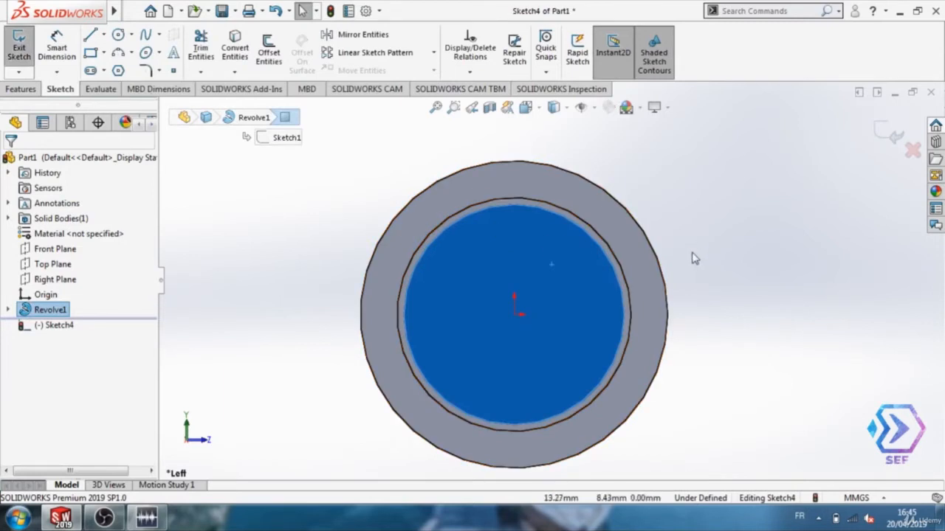
{"action": "left_click", "coordinate": [103, 34]}
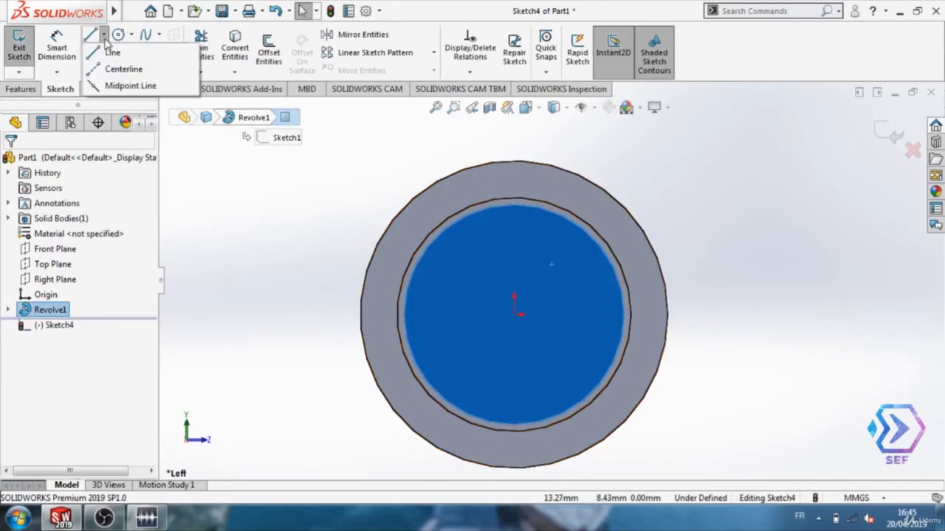
{"action": "left_click", "coordinate": [130, 71]}
{"action": "left_click", "coordinate": [535, 332]}
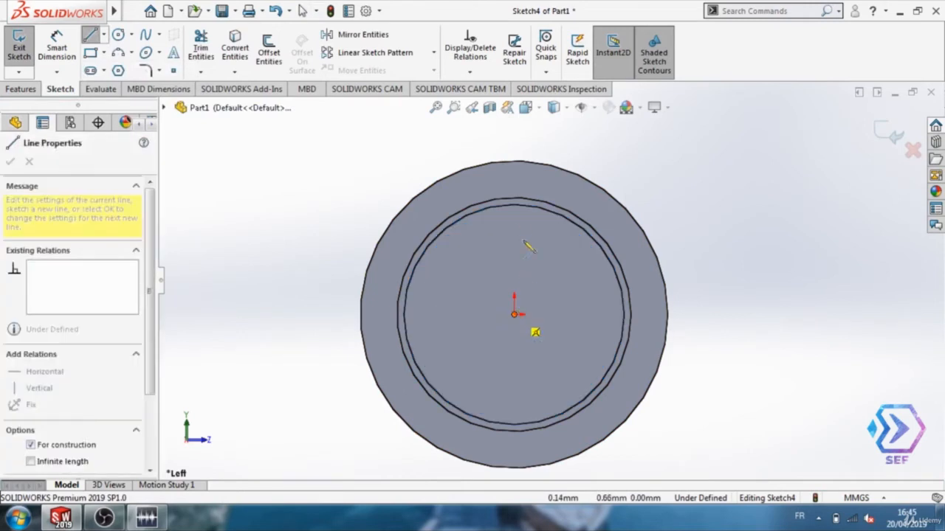
{"action": "left_click", "coordinate": [515, 161]}
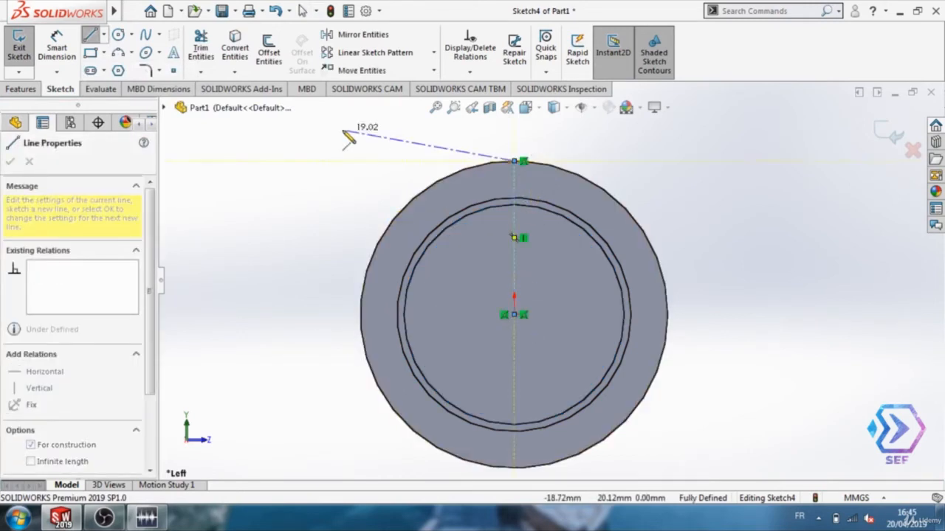
{"action": "key", "text": "Escape"}
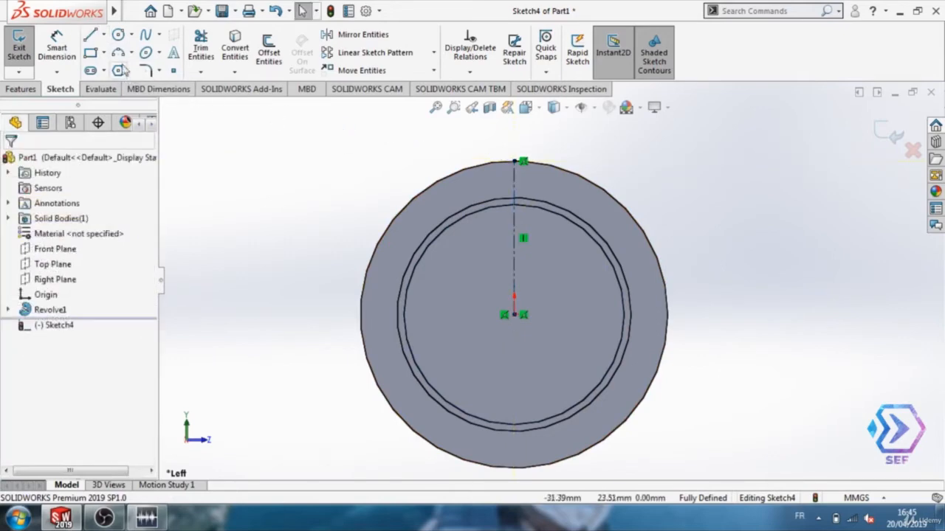
Sketch a circle about 19.3 mm in diameter centered on the origin of the end face.
{"action": "left_click", "coordinate": [118, 36]}
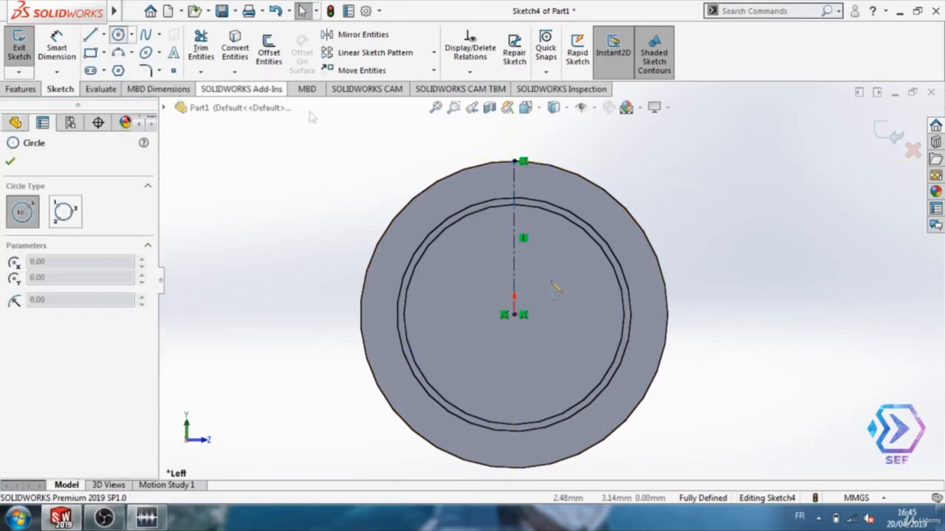
{"action": "left_click", "coordinate": [516, 315]}
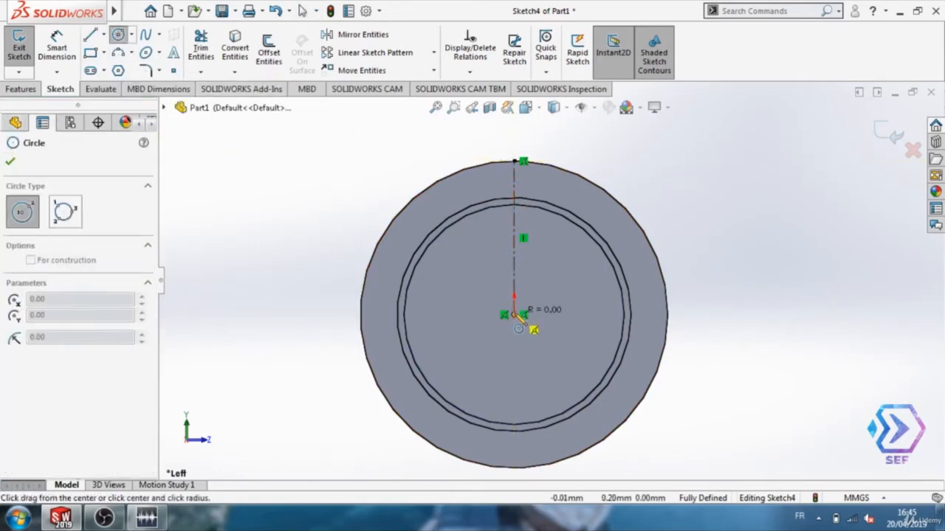
{"action": "left_click", "coordinate": [582, 260]}
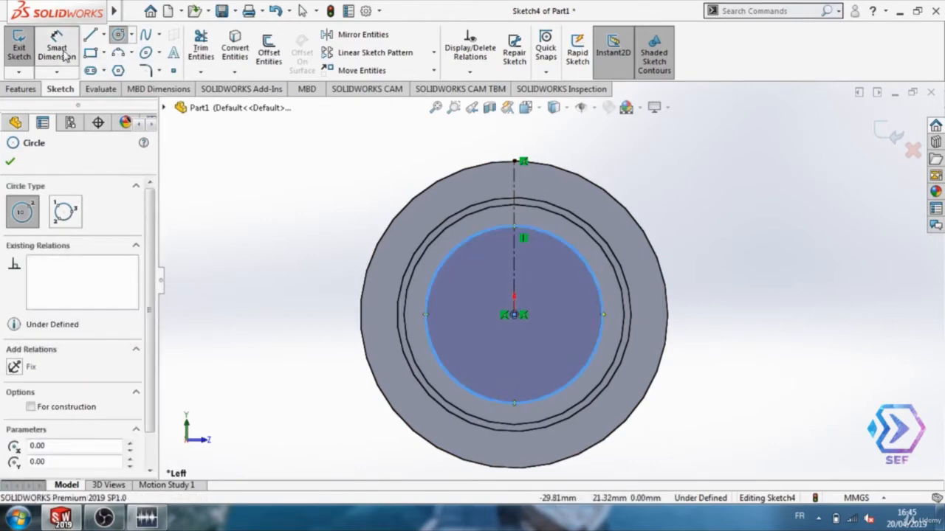
{"action": "key", "text": "Escape"}
Dimension the origin-centered circle's diameter as 21.5 mm and convert the circle to construction geometry.
{"action": "left_click", "coordinate": [588, 267]}
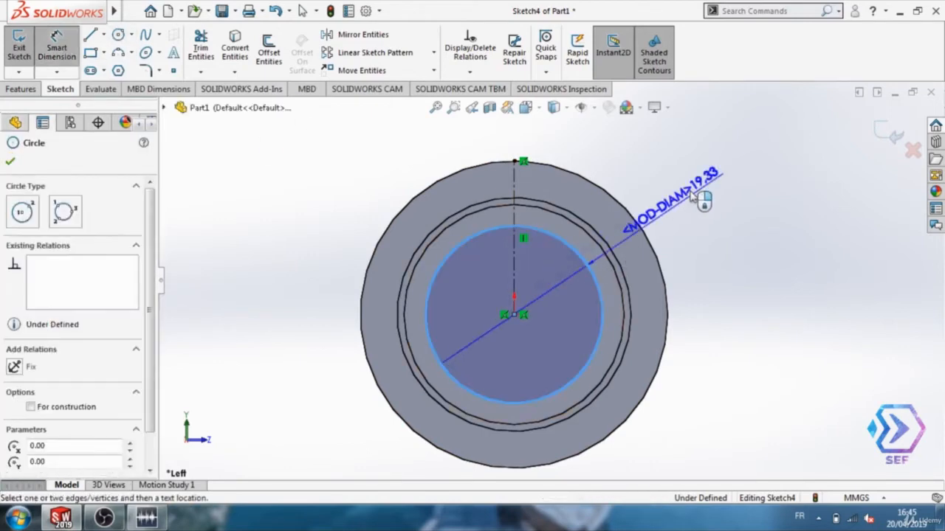
{"action": "left_click", "coordinate": [710, 191]}
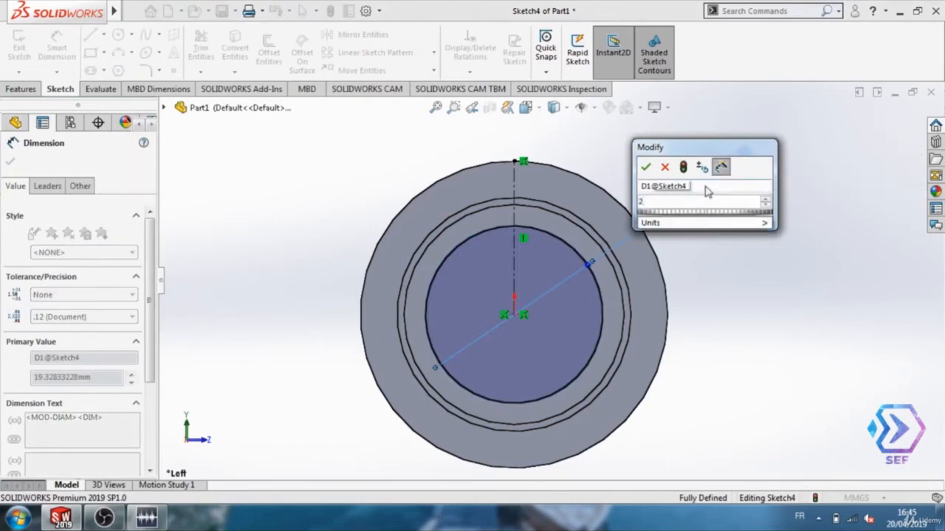
{"action": "type", "text": "21.5"}
{"action": "key", "text": "Return"}
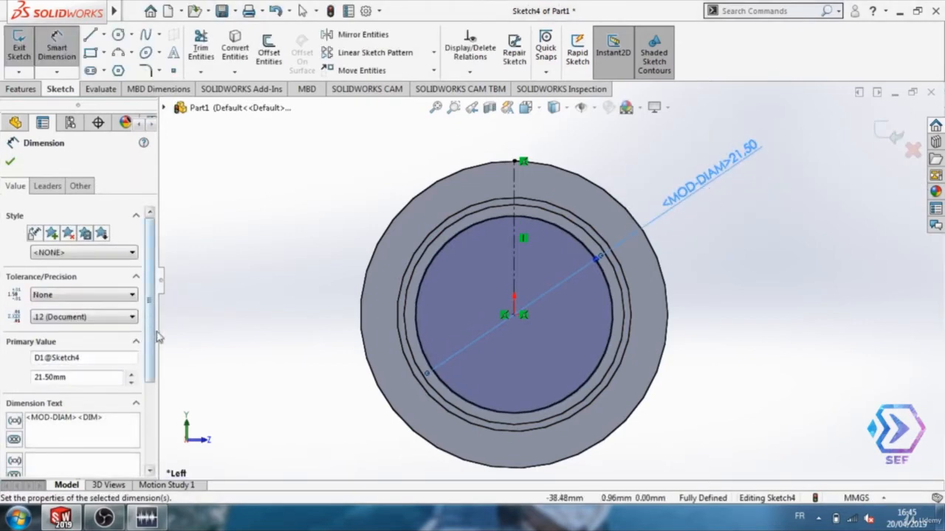
{"action": "scroll", "coordinate": [147, 336], "scroll_direction": "down", "scroll_amount": 3}
{"action": "scroll", "coordinate": [148, 336], "scroll_direction": "up", "scroll_amount": 3}
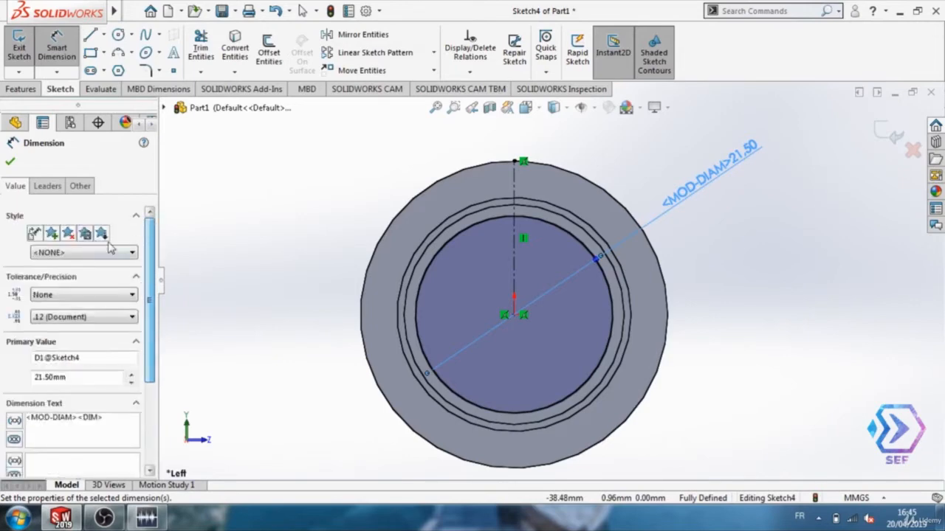
{"action": "left_click", "coordinate": [10, 163]}
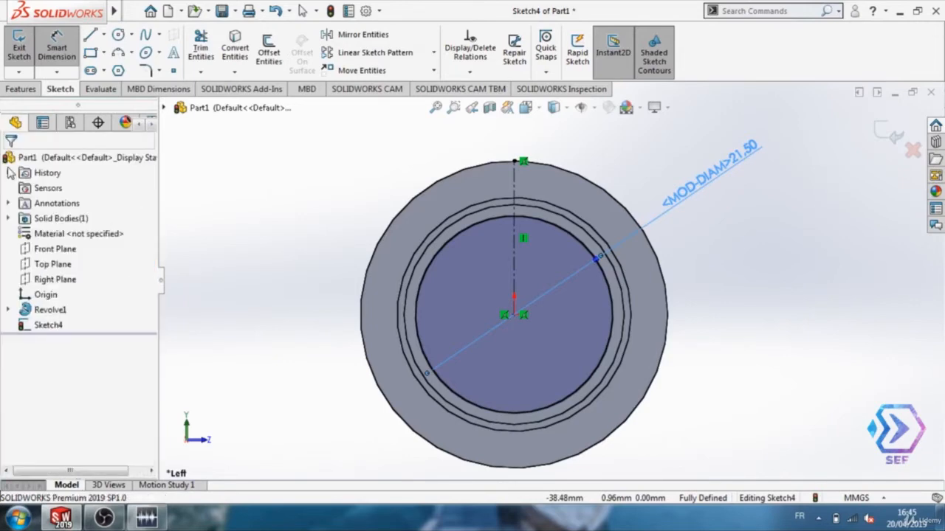
{"action": "left_click", "coordinate": [476, 232]}
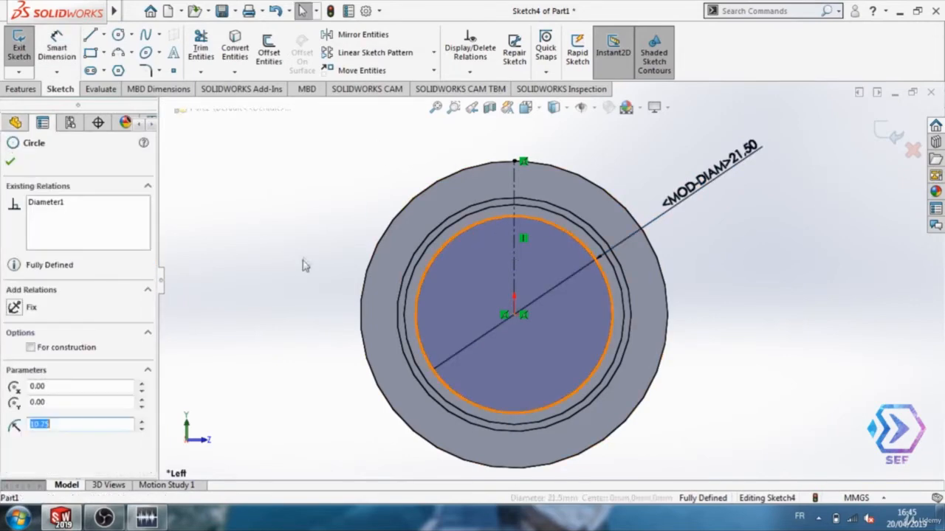
{"action": "left_click", "coordinate": [30, 348]}
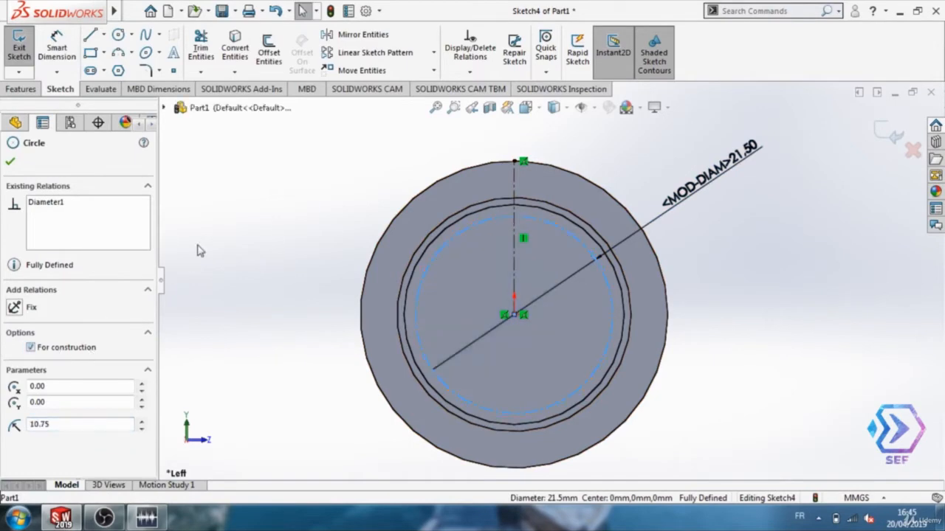
Sketch a circle about 6.4 mm in diameter centered on the construction circle, just right of the vertical centerline.
{"action": "scroll", "coordinate": [361, 161], "scroll_direction": "down", "scroll_amount": 5}
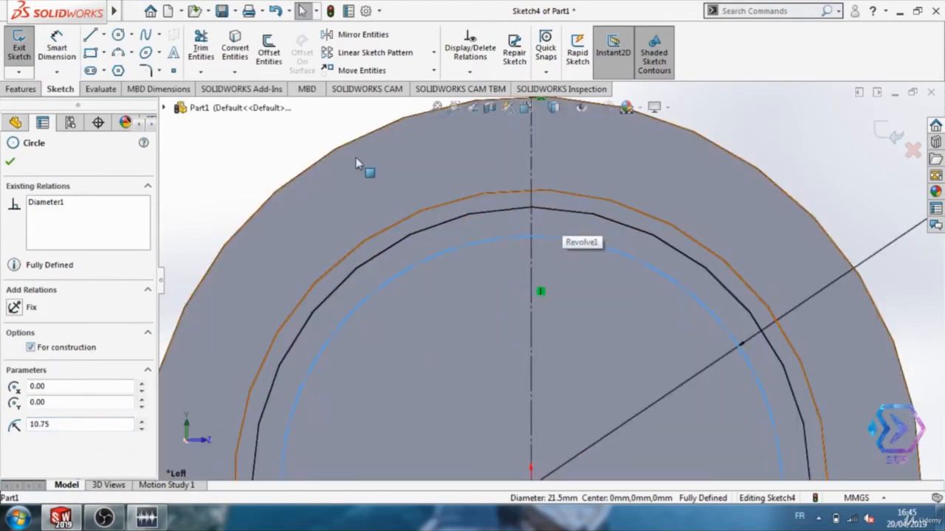
{"action": "left_click", "coordinate": [118, 37]}
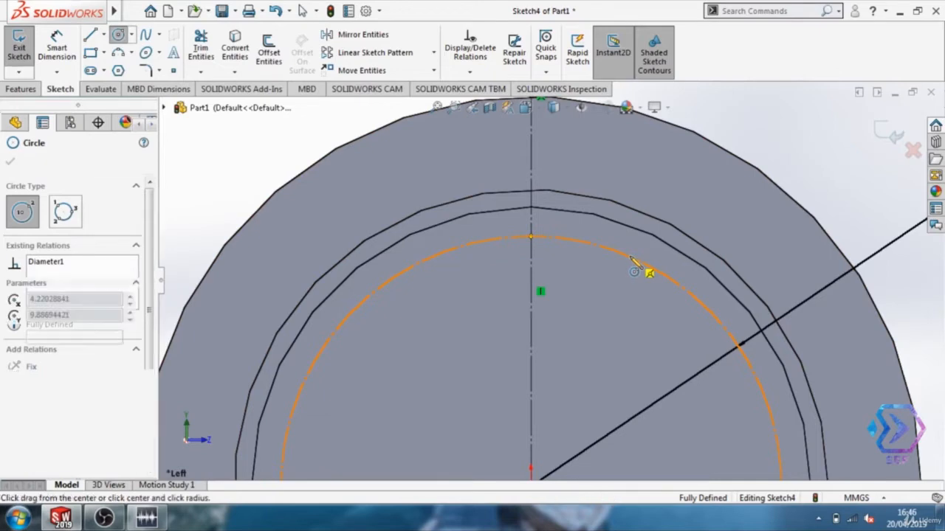
{"action": "left_click", "coordinate": [631, 258]}
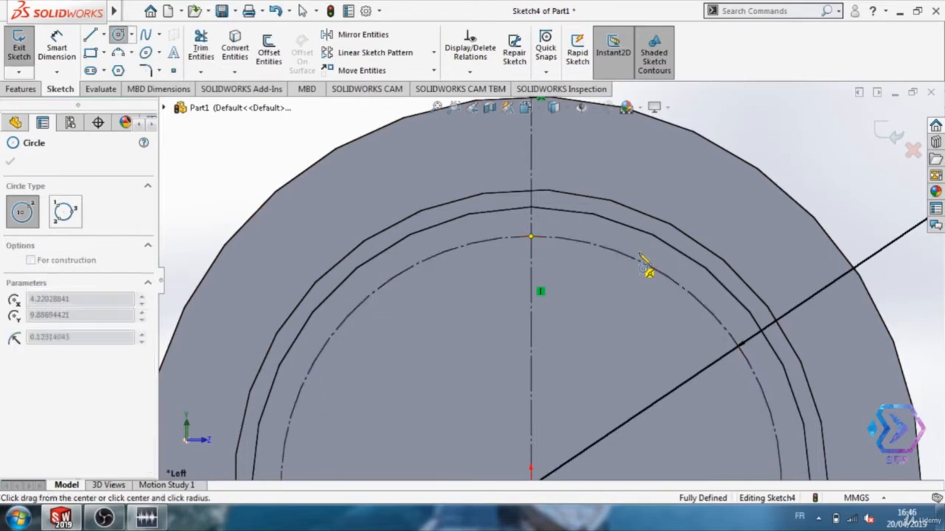
{"action": "left_click", "coordinate": [701, 221]}
Dimension the diameter of the circle right of the vertical centerline as 6.4 mm.
{"action": "left_click", "coordinate": [57, 46]}
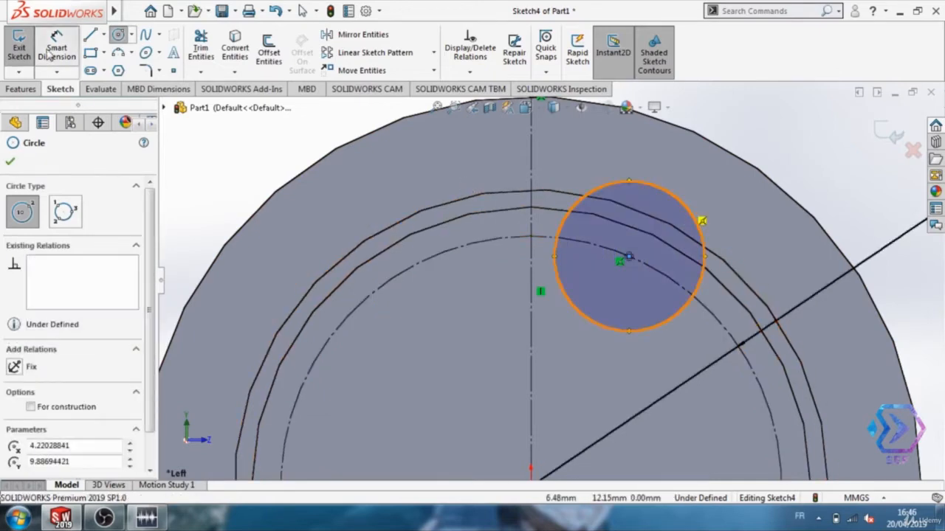
{"action": "left_click", "coordinate": [674, 203]}
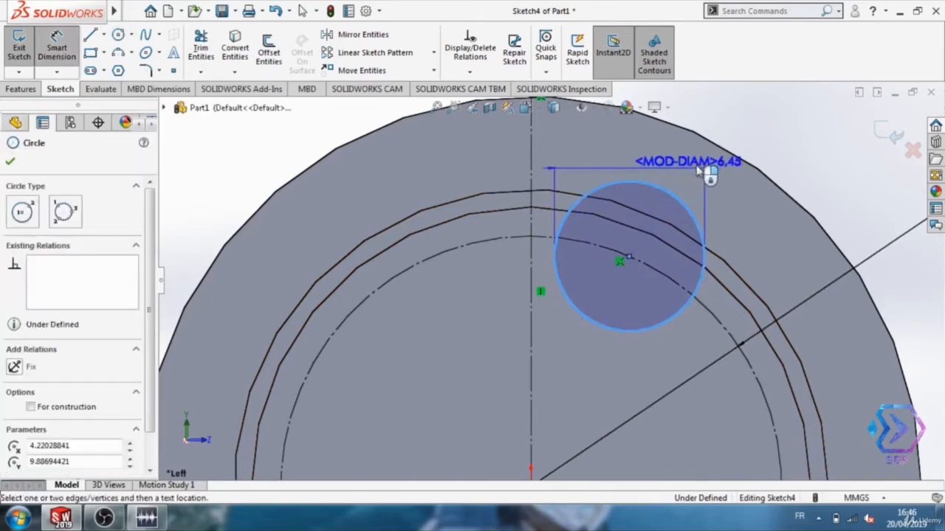
{"action": "left_click", "coordinate": [705, 171]}
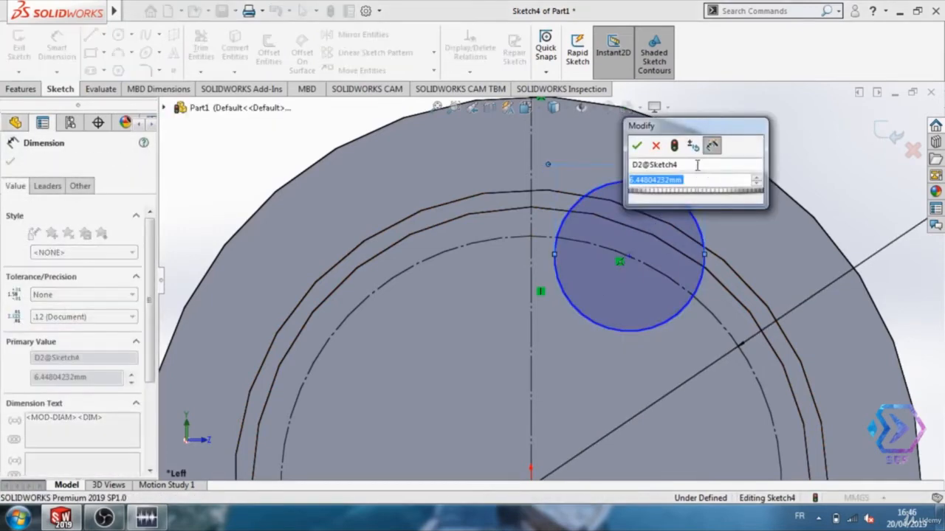
{"action": "type", "text": "6.6"}
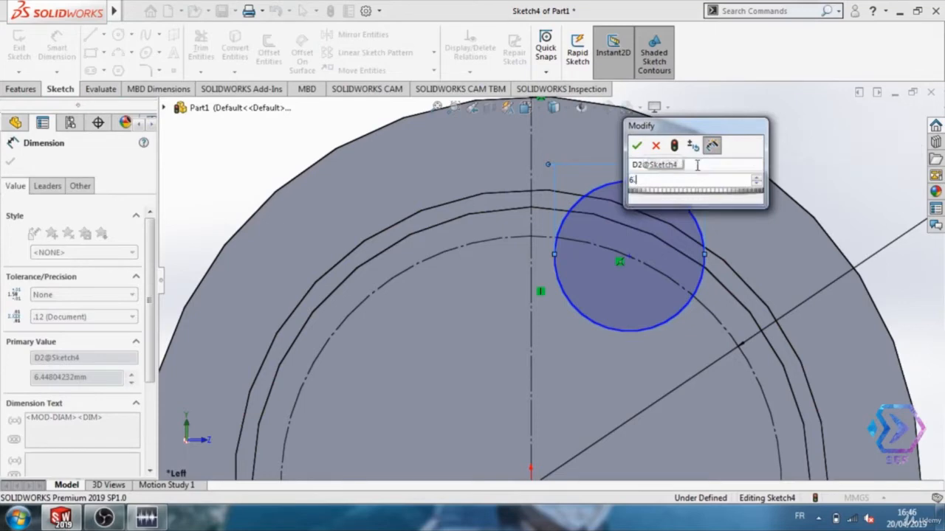
{"action": "key", "text": "Return"}
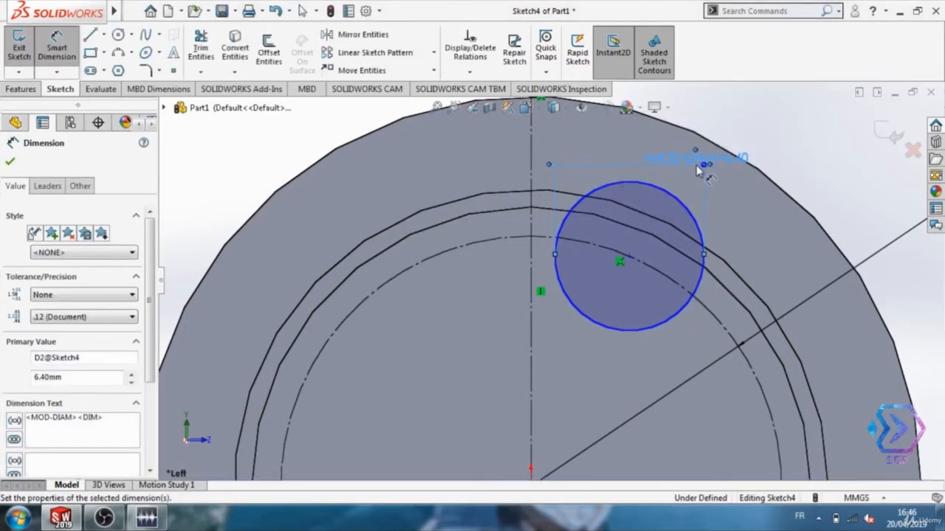
Sketch a second circle centered on the construction circle, about 6.3 mm left of the vertical centerline.
{"action": "left_click", "coordinate": [118, 33]}
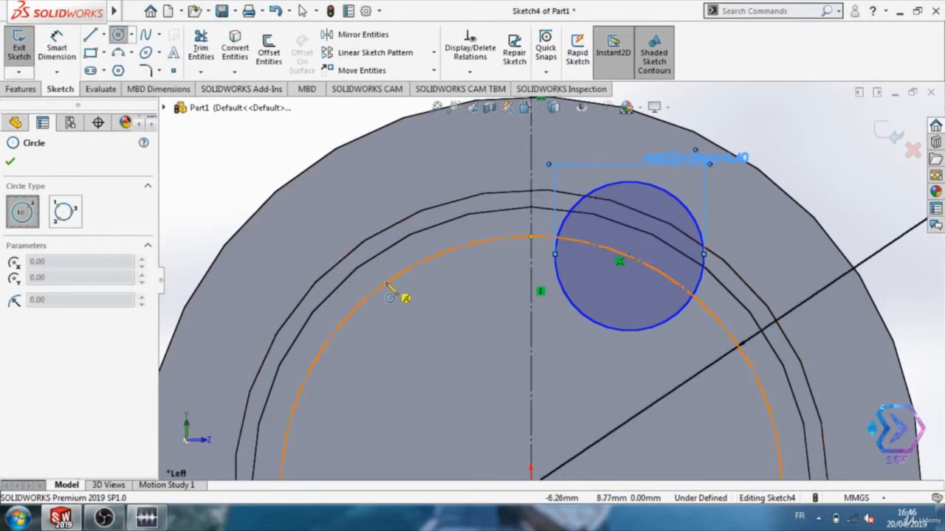
{"action": "left_click_drag", "start_coordinate": [385, 285], "coordinate": [384, 200]}
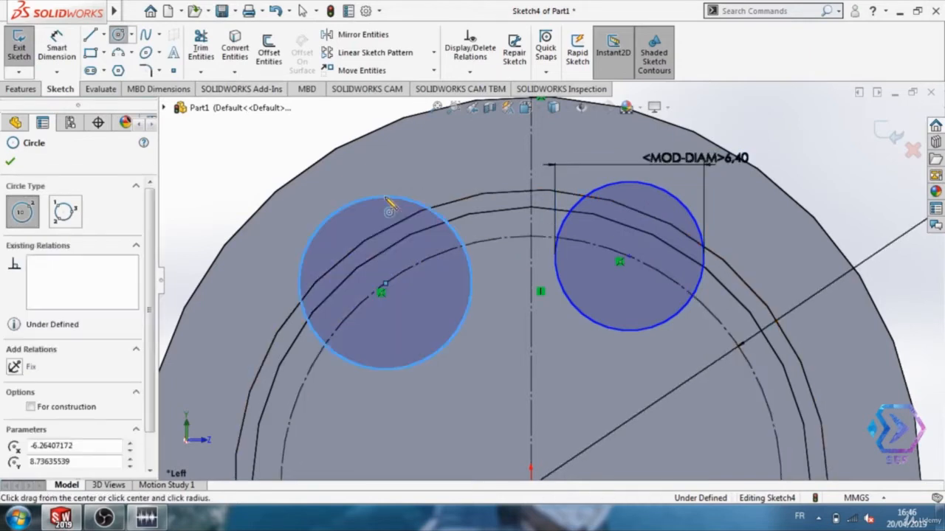
{"action": "left_click", "coordinate": [11, 161]}
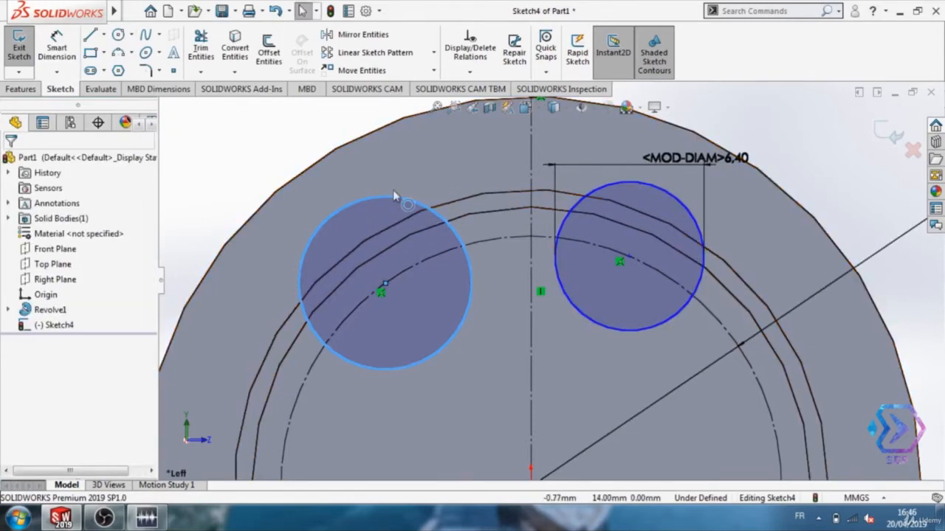
Make the two small circles symmetric about the vertical centerline.
{"action": "left_click", "coordinate": [609, 182], "text": "ctrl"}
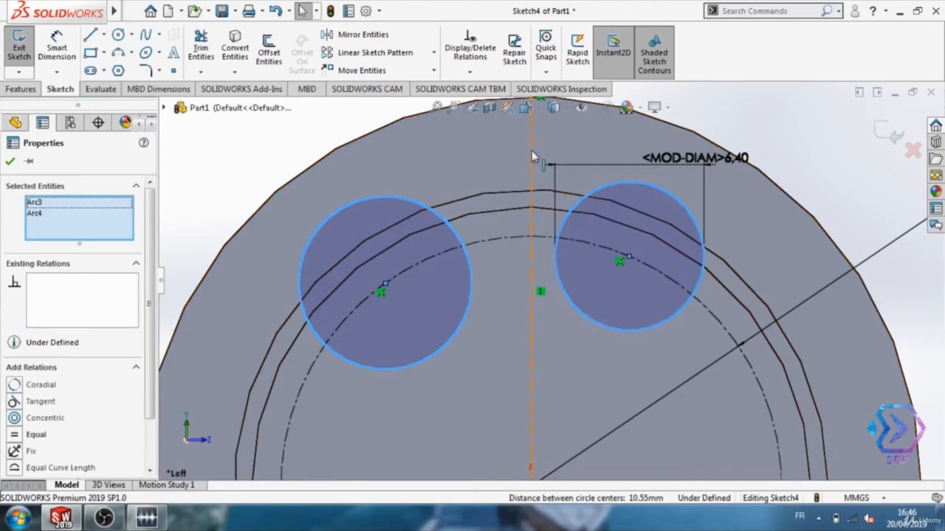
{"action": "left_click", "coordinate": [532, 152], "text": "ctrl"}
{"action": "left_click", "coordinate": [34, 387]}
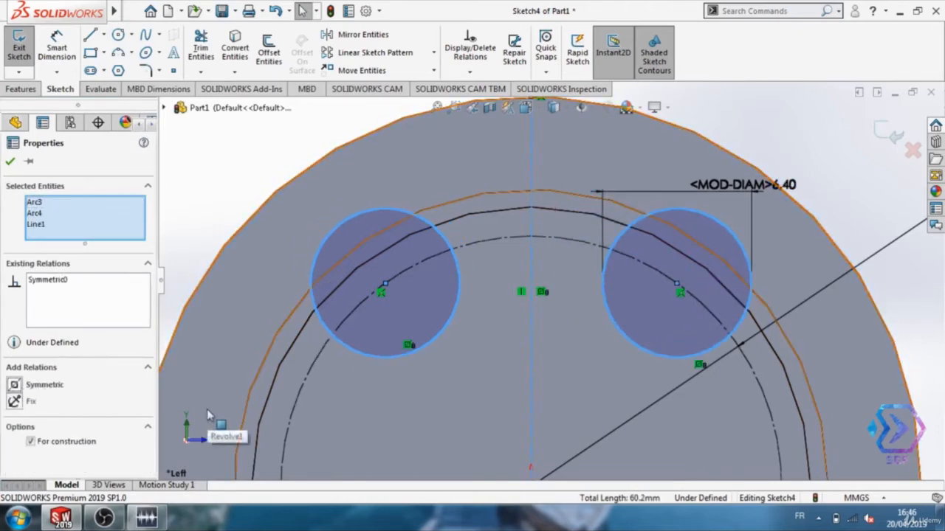
{"action": "scroll", "coordinate": [516, 403], "scroll_direction": "up", "scroll_amount": 3}
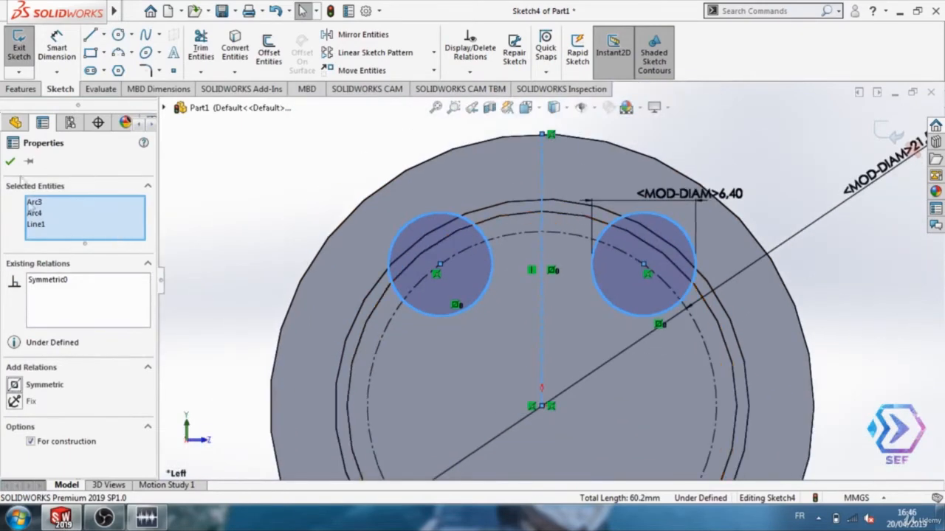
{"action": "left_click", "coordinate": [10, 161]}
Dimension the horizontal distance from the vertical centerline to the right circle's center as 3.8 mm.
{"action": "left_click", "coordinate": [57, 47]}
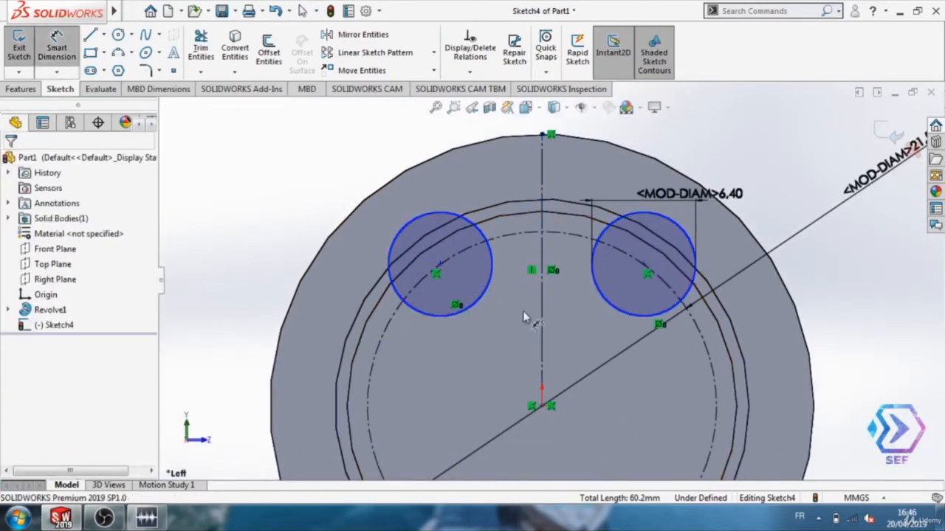
{"action": "left_click", "coordinate": [542, 260]}
{"action": "left_click", "coordinate": [646, 273]}
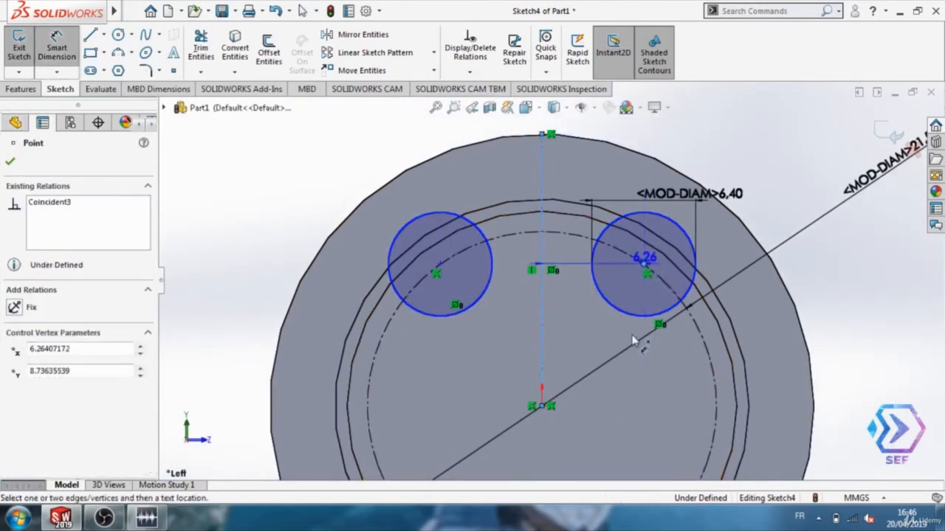
{"action": "left_click", "coordinate": [619, 348]}
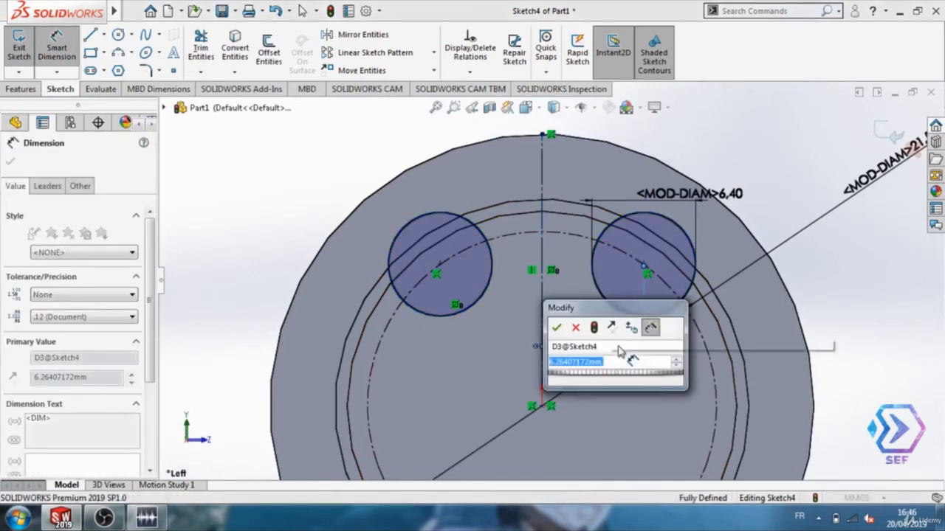
{"action": "type", "text": "3.8"}
{"action": "key", "text": "Return"}
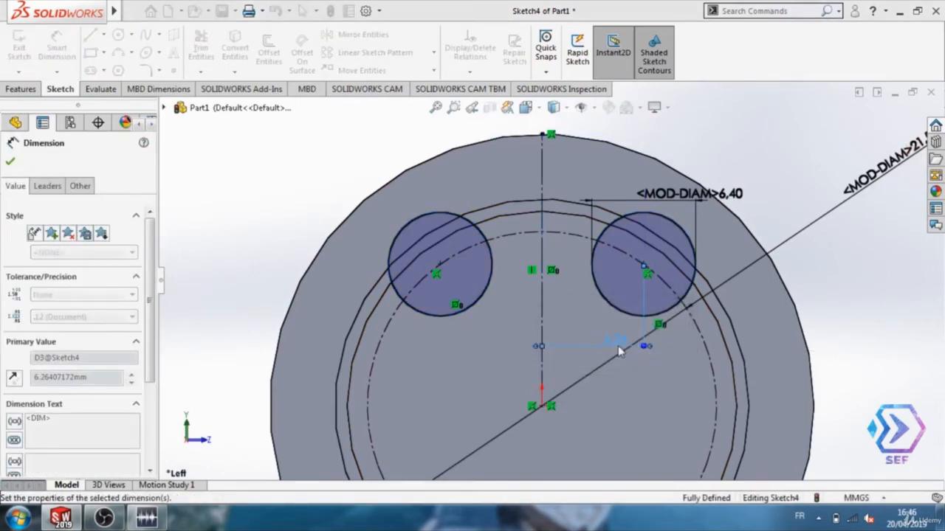
Convert both 6.4 mm circles to construction geometry.
{"action": "scroll", "coordinate": [540, 209], "scroll_direction": "down", "scroll_amount": 2}
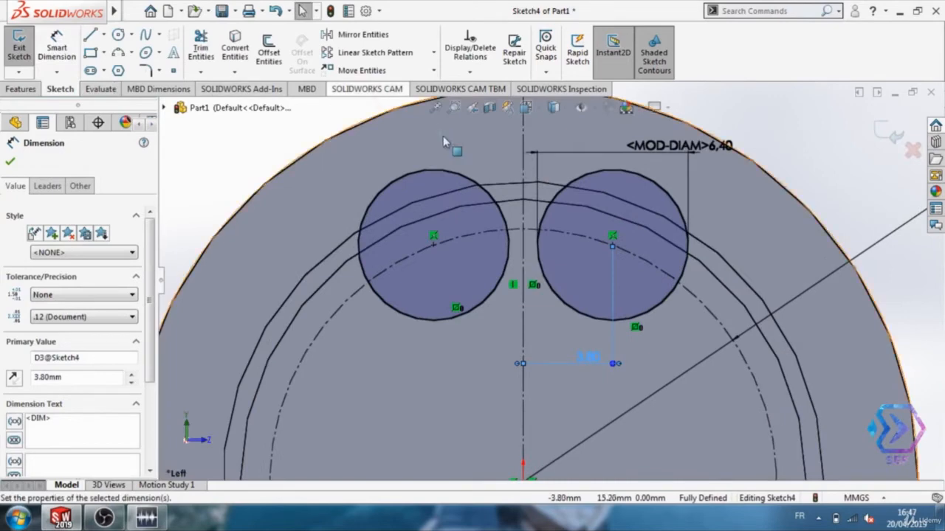
{"action": "left_click", "coordinate": [436, 168]}
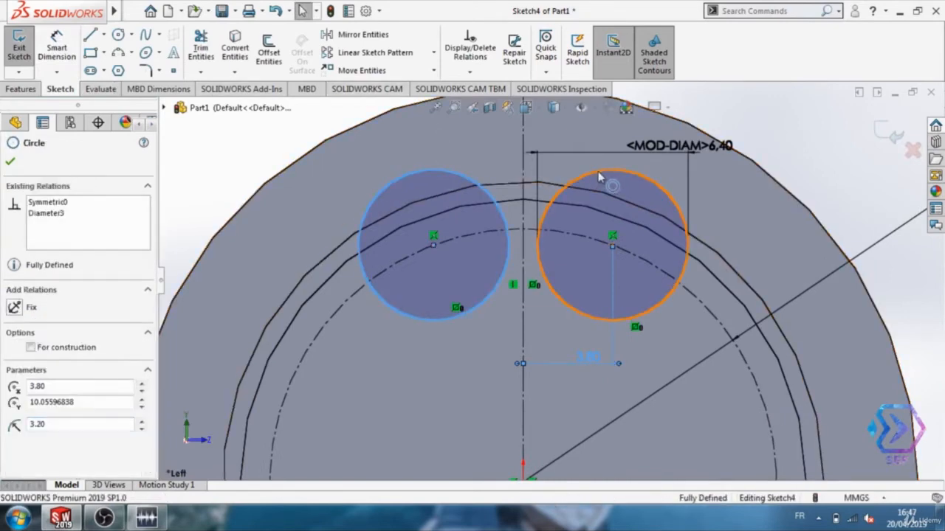
{"action": "left_click", "coordinate": [598, 175], "text": "ctrl"}
{"action": "left_click", "coordinate": [30, 278]}
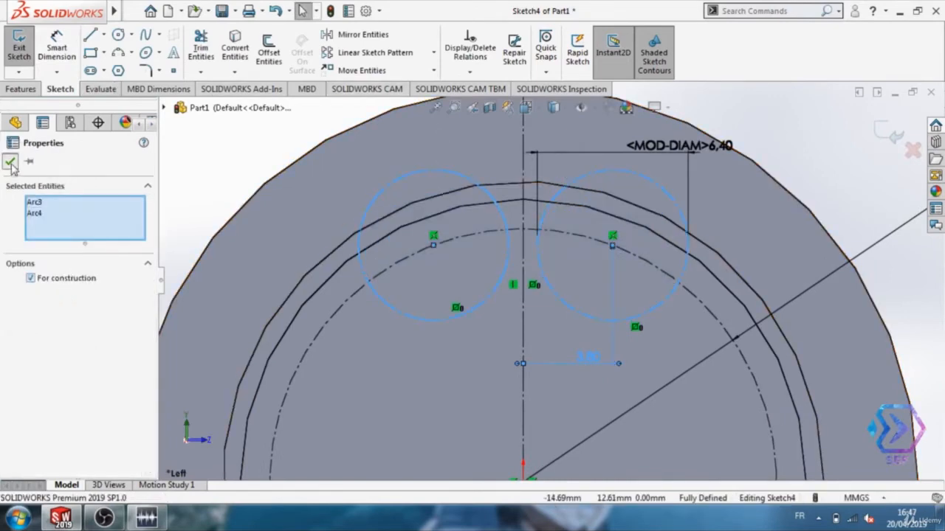
{"action": "left_click", "coordinate": [11, 165]}
Draw a three-point arc along the outer of the two inner shaft edges, from the left construction circle to the right one.
{"action": "scroll", "coordinate": [497, 166], "scroll_direction": "down", "scroll_amount": 2}
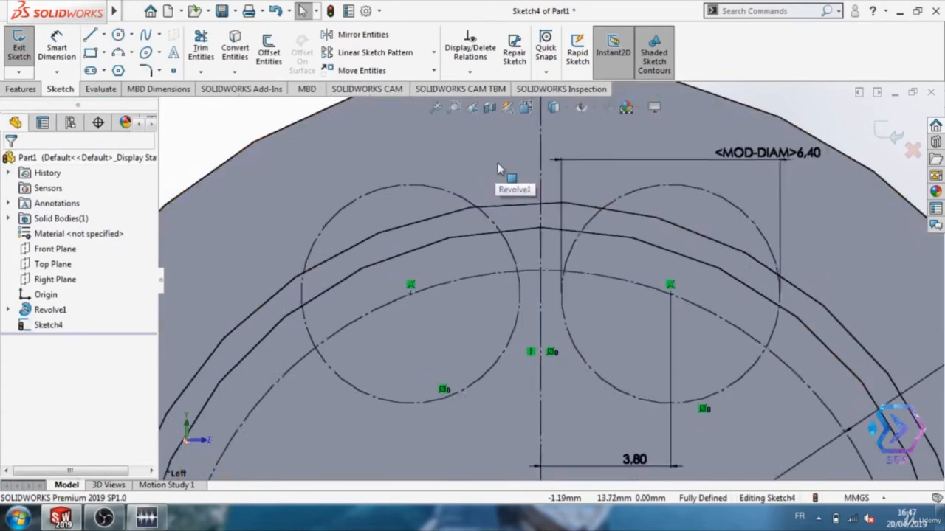
{"action": "scroll", "coordinate": [498, 166], "scroll_direction": "down", "scroll_amount": 1}
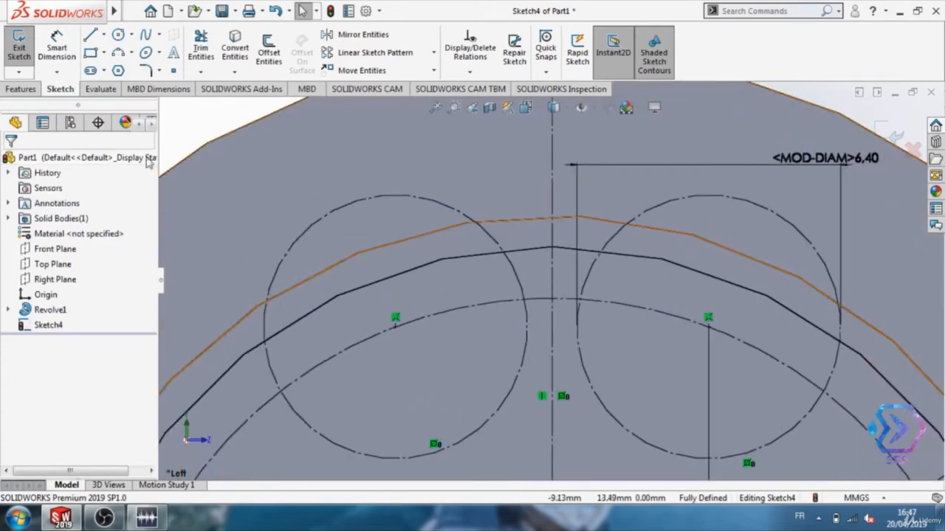
{"action": "left_click", "coordinate": [119, 54]}
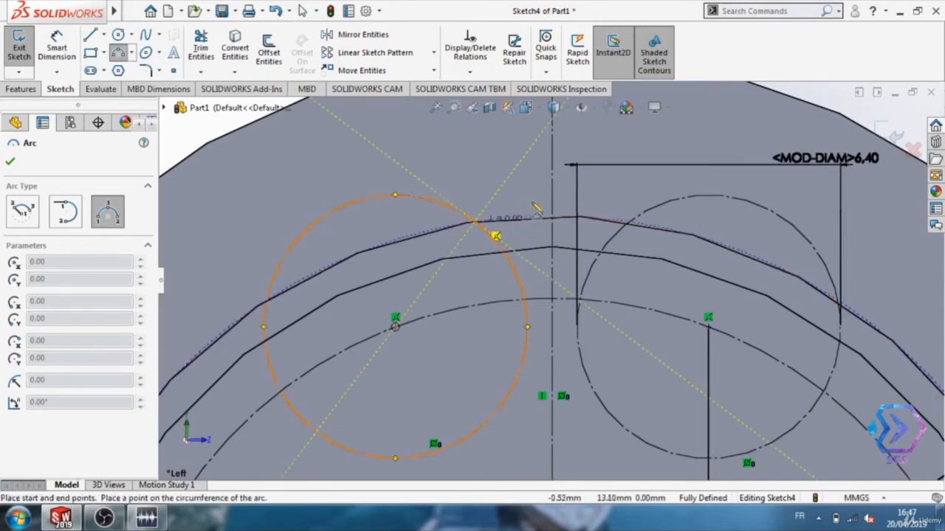
{"action": "left_click", "coordinate": [473, 220]}
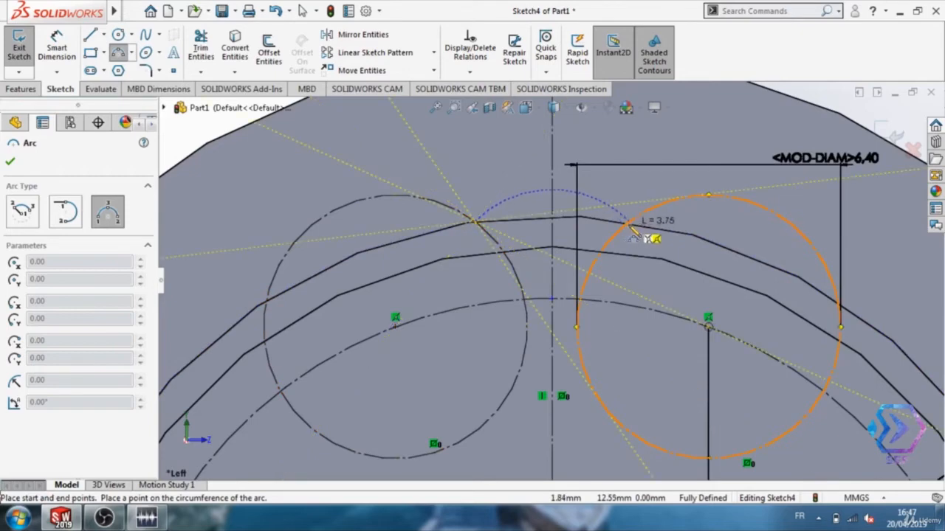
{"action": "left_click", "coordinate": [634, 234]}
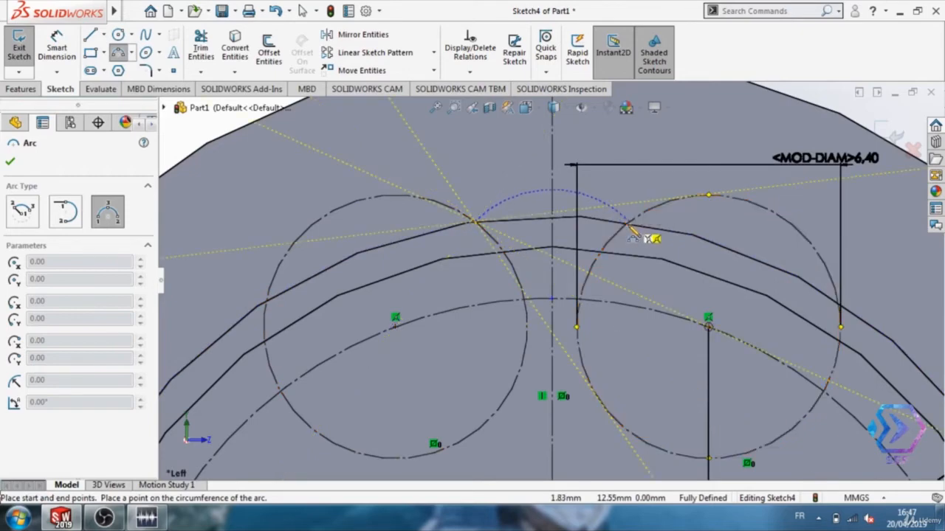
{"action": "left_click", "coordinate": [555, 222]}
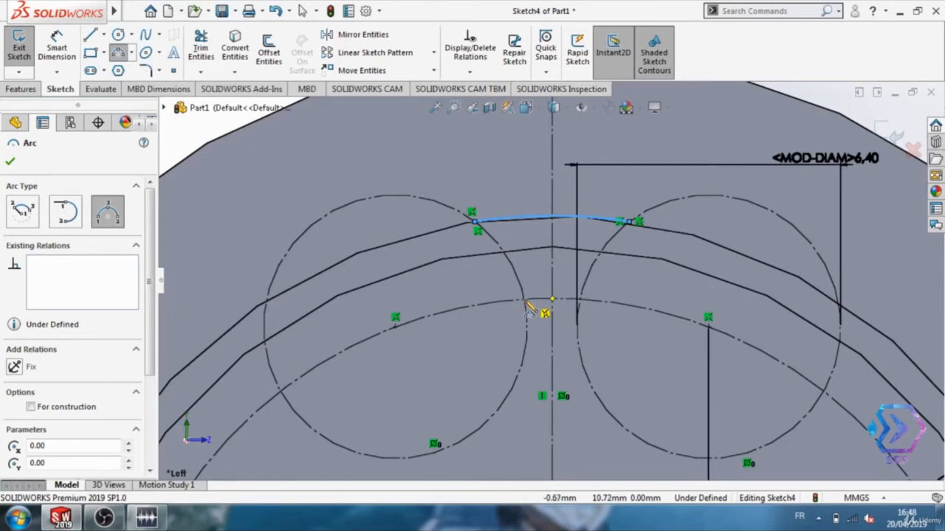
Draw a three-point arc of 10.75 mm radius along the large construction circle, spanning the gap between the two small circles.
{"action": "left_click", "coordinate": [552, 299]}
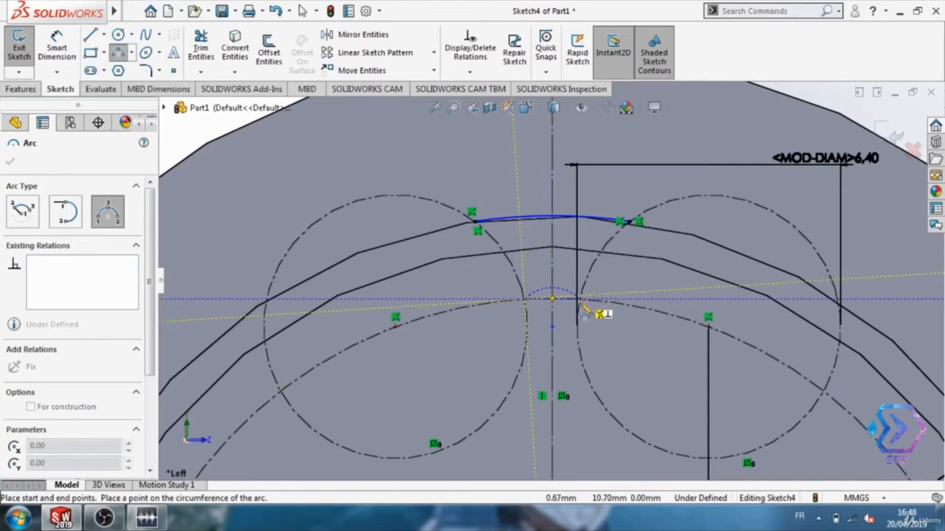
{"action": "left_click", "coordinate": [583, 304]}
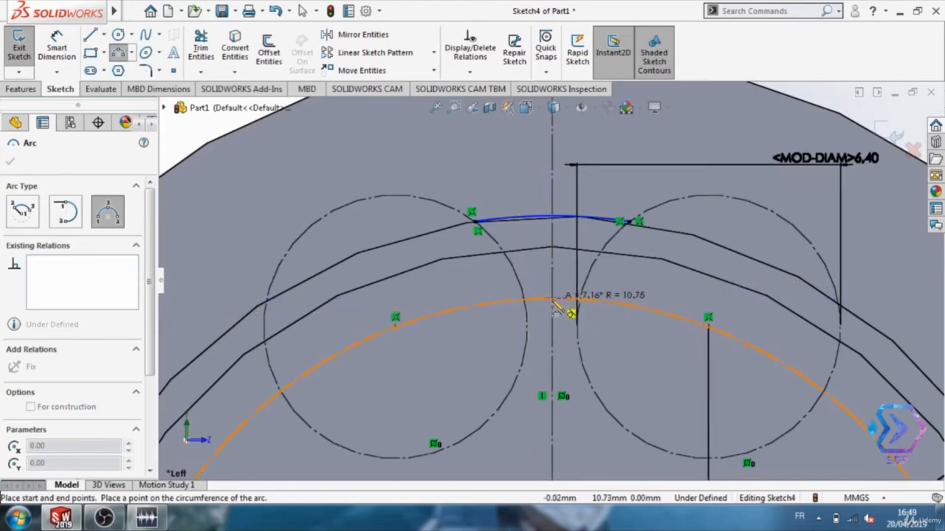
{"action": "left_click", "coordinate": [553, 301]}
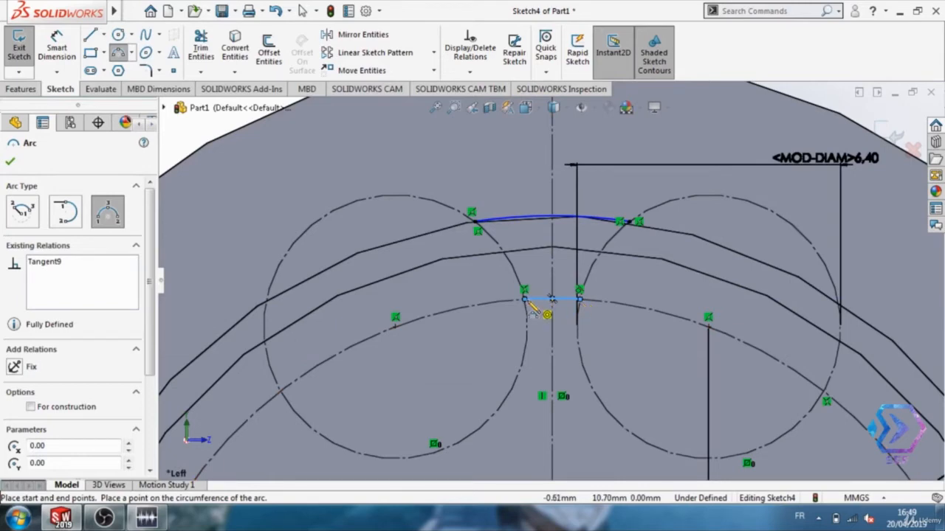
{"action": "key", "text": "Escape"}
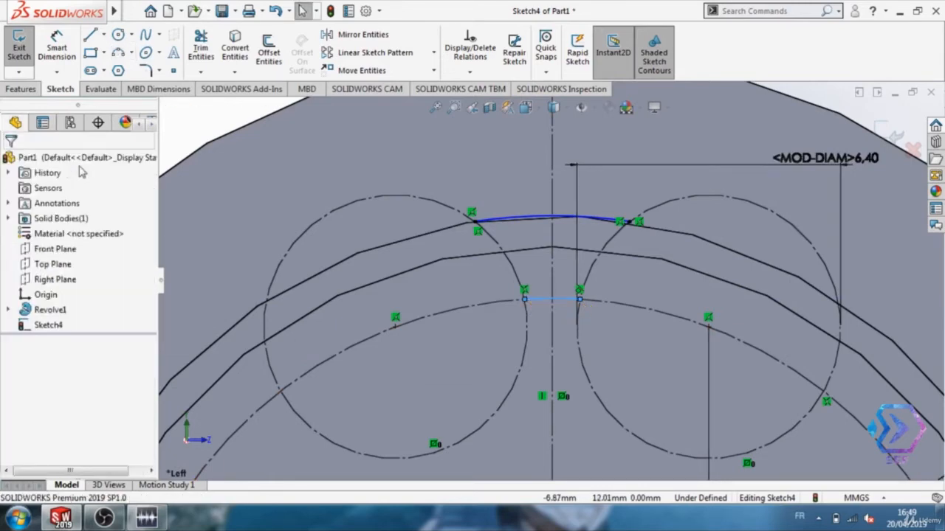
Draw a 3.2 mm radius arc along the left construction circle, joining the left ends of the upper and lower arcs.
{"action": "left_click", "coordinate": [117, 55]}
{"action": "left_click", "coordinate": [473, 220]}
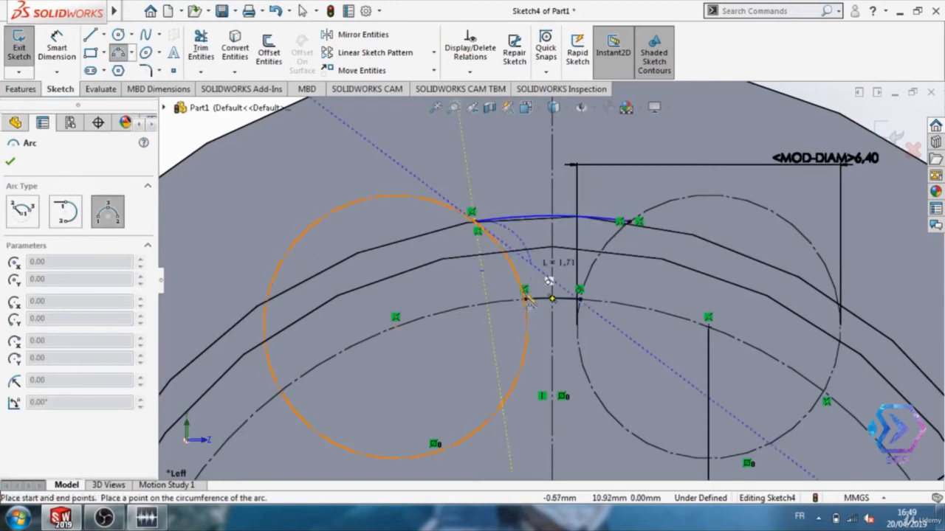
{"action": "left_click", "coordinate": [524, 300]}
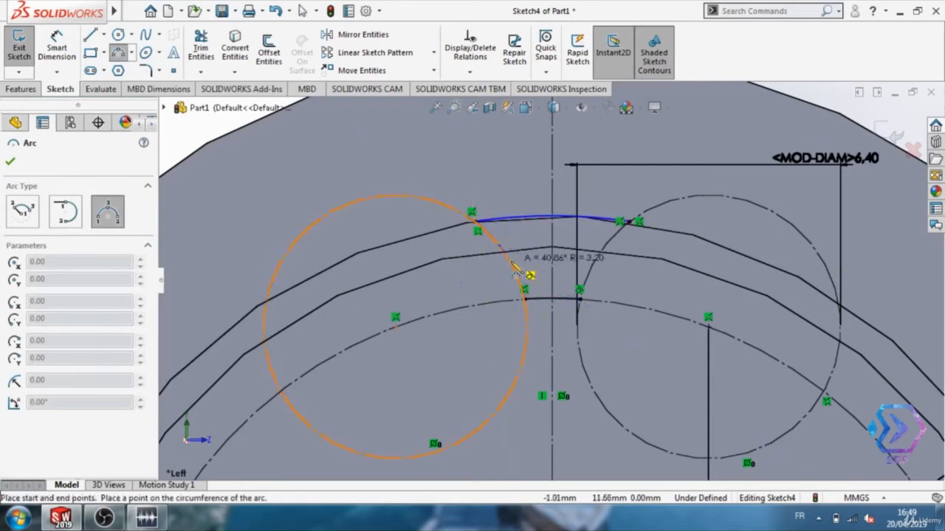
{"action": "left_click", "coordinate": [516, 270]}
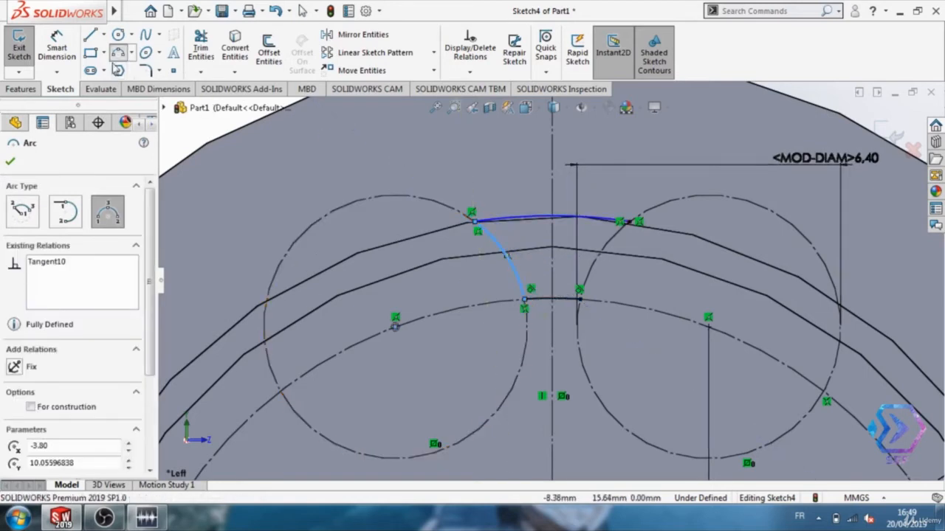
Close the tooth-space profile with a 3.2 mm radius arc along the right construction circle, joining the right ends of the upper and lower arcs.
{"action": "left_click", "coordinate": [629, 223]}
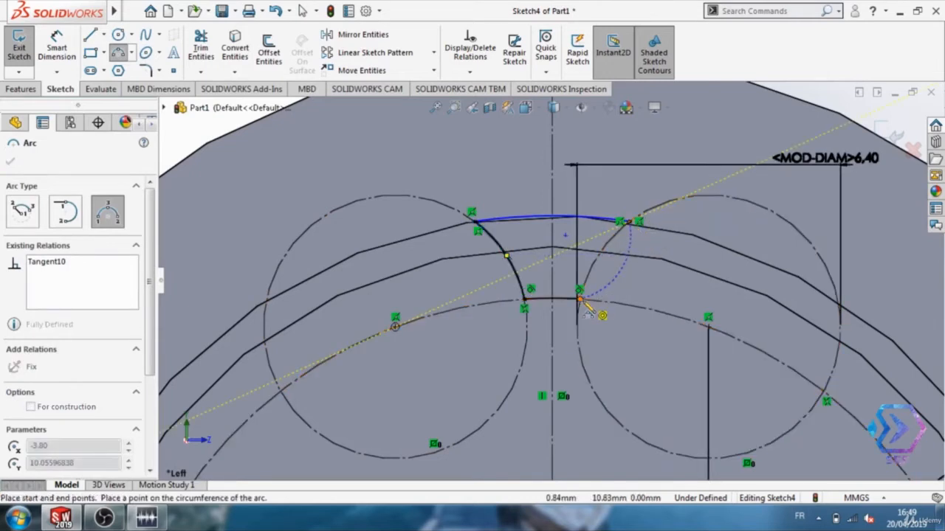
{"action": "left_click", "coordinate": [581, 299]}
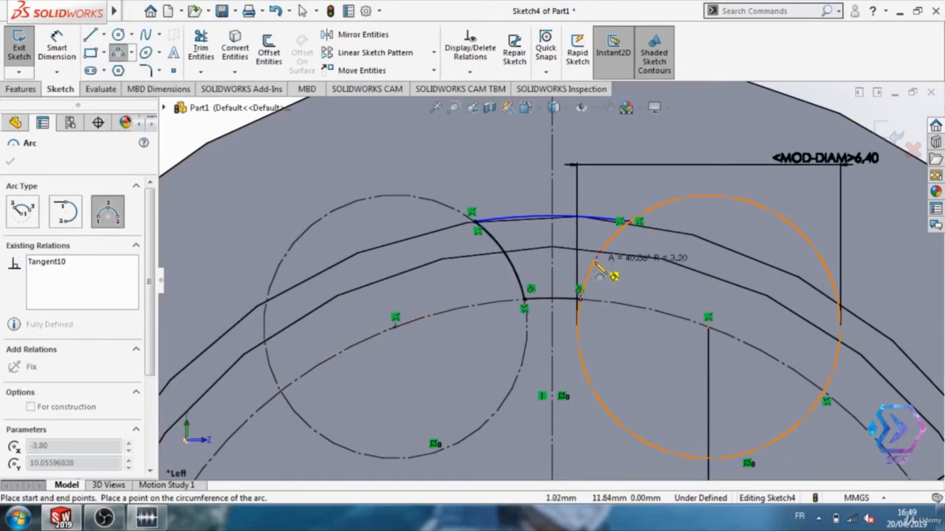
{"action": "left_click", "coordinate": [597, 265]}
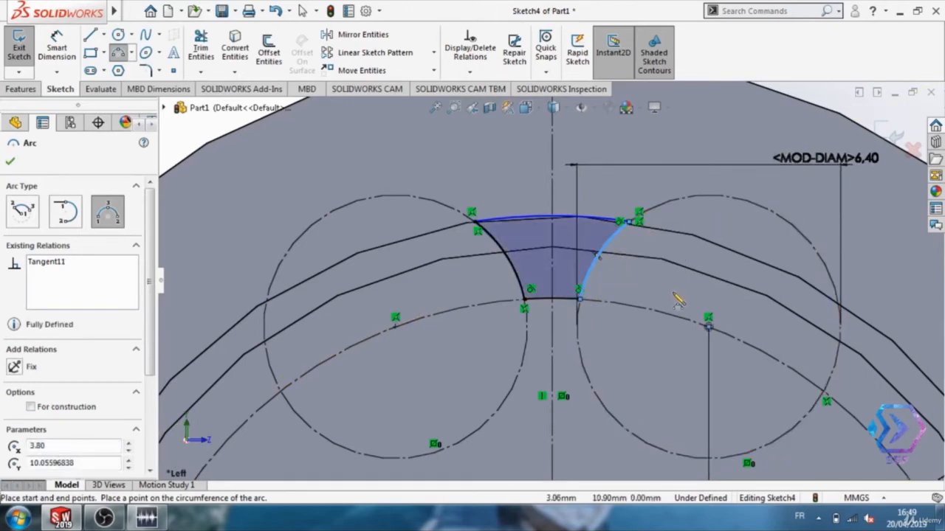
{"action": "scroll", "coordinate": [622, 276], "scroll_direction": "up", "scroll_amount": 3}
{"action": "scroll", "coordinate": [678, 302], "scroll_direction": "up", "scroll_amount": 3}
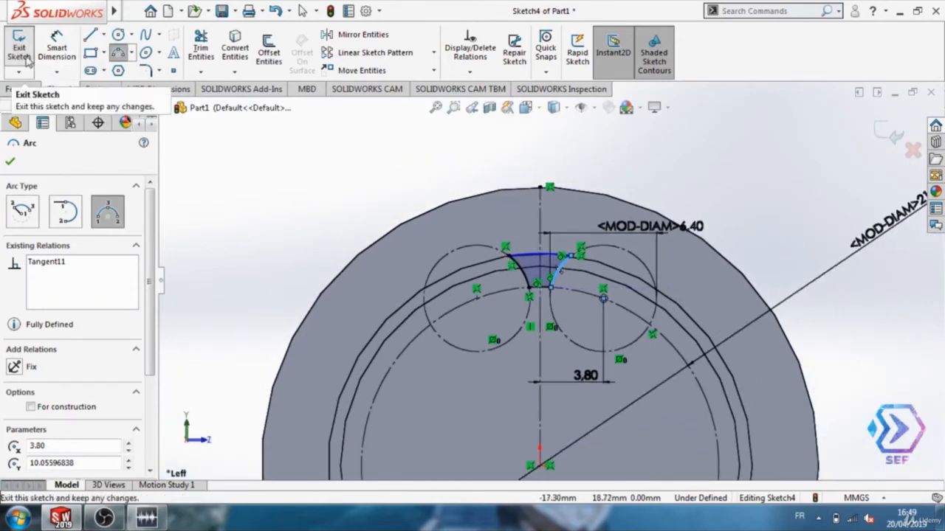
Finish the tooth-space sketch and cut-extrude its profile 21.5 mm blind into the shaft's end section.
{"action": "left_click", "coordinate": [26, 62]}
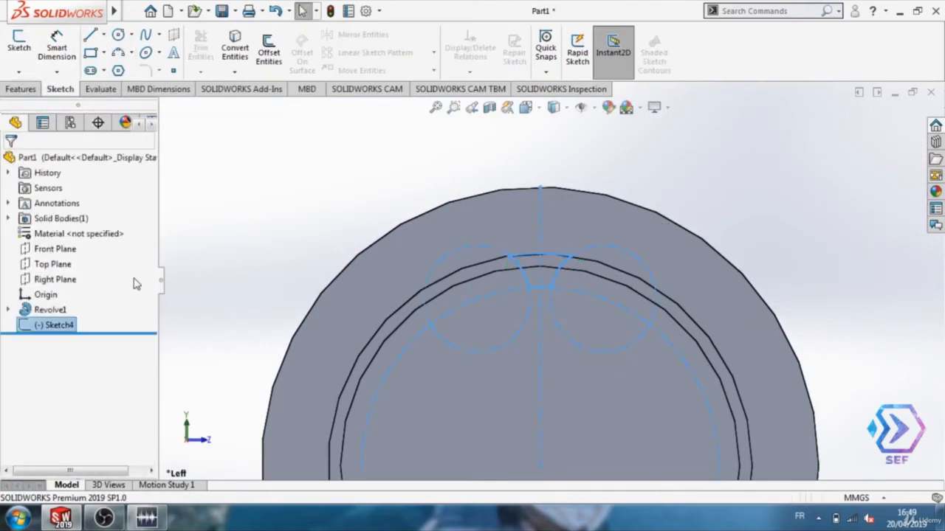
{"action": "left_click", "coordinate": [210, 45]}
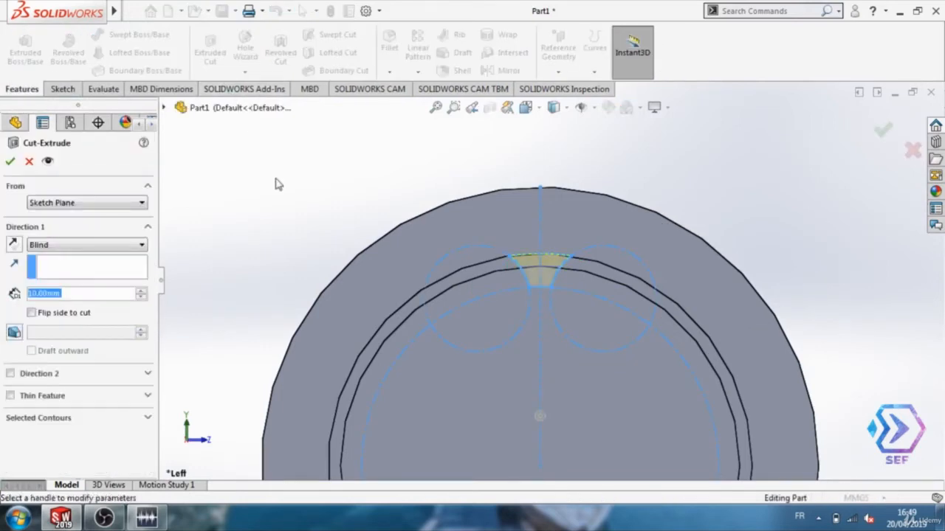
{"action": "middle_click_drag", "start_coordinate": [308, 223], "coordinate": [337, 231]}
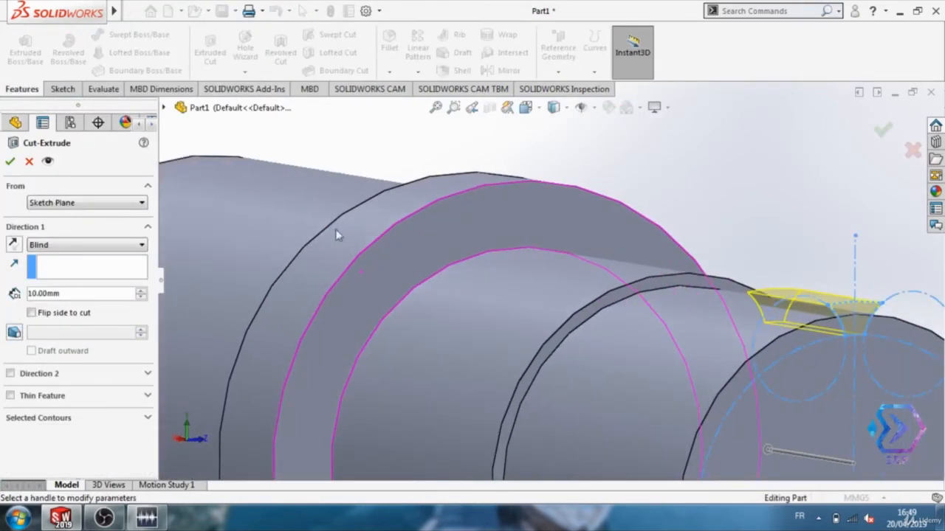
{"action": "mouse_move", "coordinate": [761, 410]}
{"action": "middle_mouse_down", "text": "ctrl"}
{"action": "mouse_move", "coordinate": [709, 394]}
{"action": "mouse_move", "coordinate": [615, 324]}
{"action": "middle_mouse_up", "text": "ctrl"}
{"action": "left_click", "coordinate": [86, 295]}
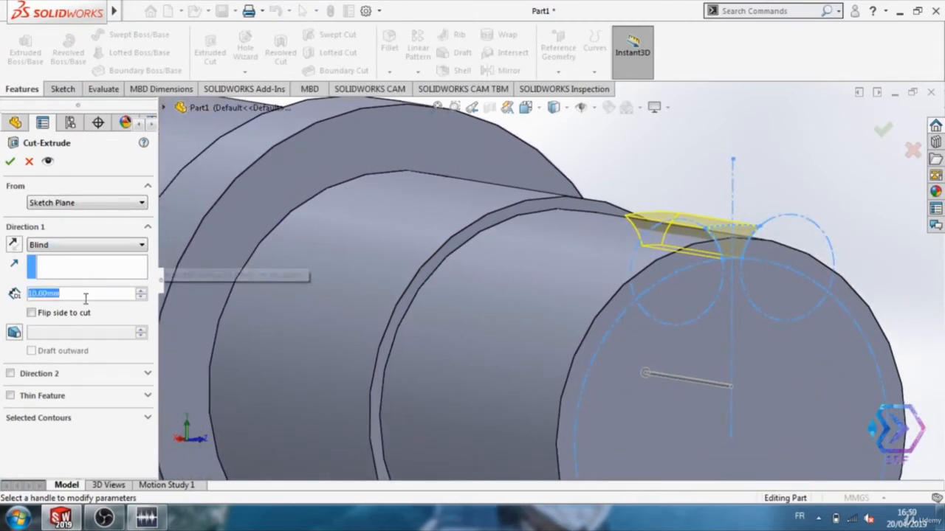
{"action": "type", "text": "21"}
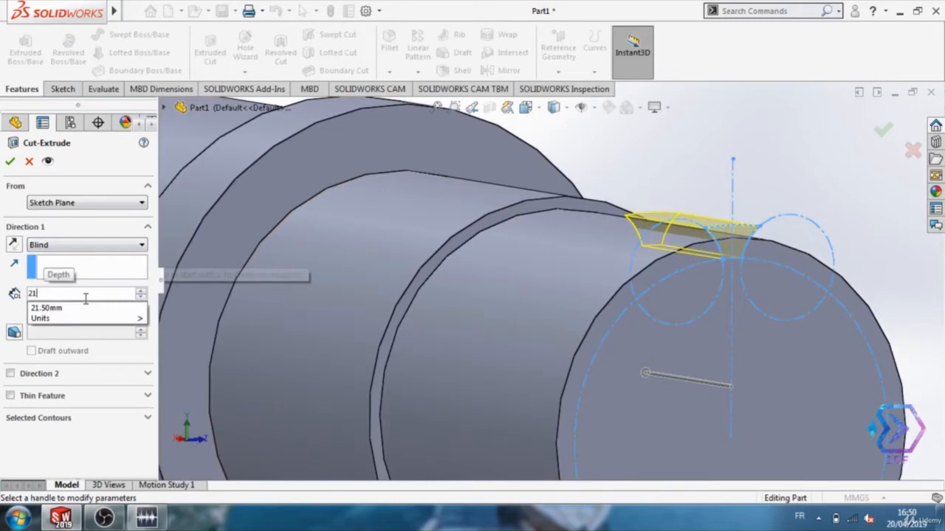
{"action": "type", "text": ".5"}
{"action": "key", "text": "Return"}
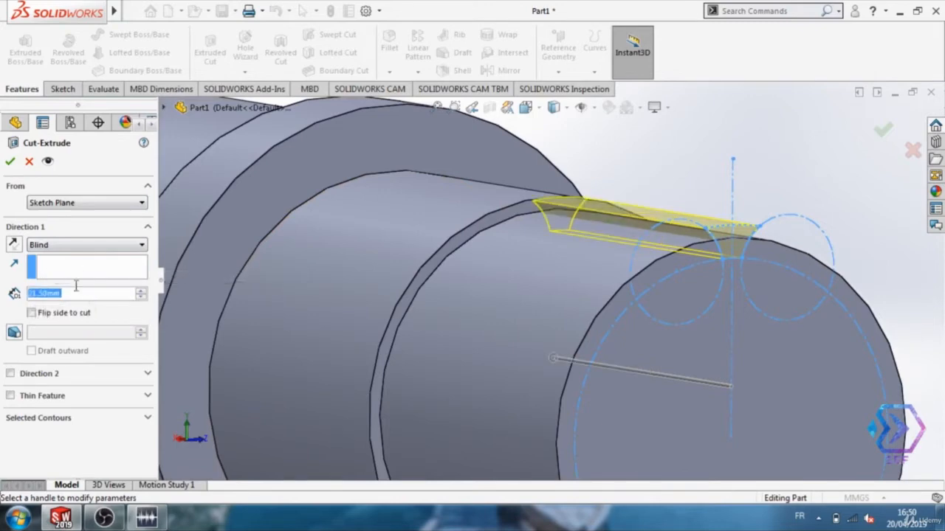
{"action": "left_click", "coordinate": [11, 162]}
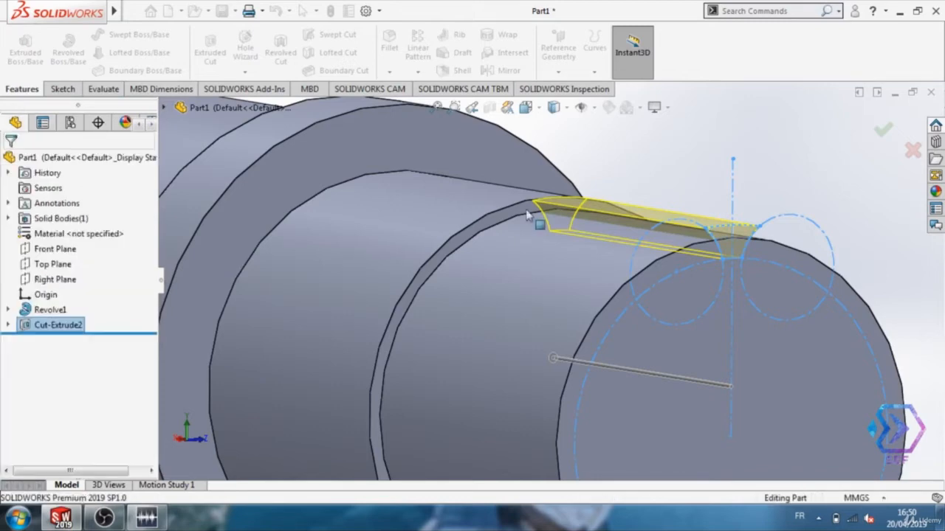
Fillet the two long edges of the groove's floor with a 0.25 mm radius.
{"action": "middle_click_drag", "start_coordinate": [682, 295], "coordinate": [407, 315]}
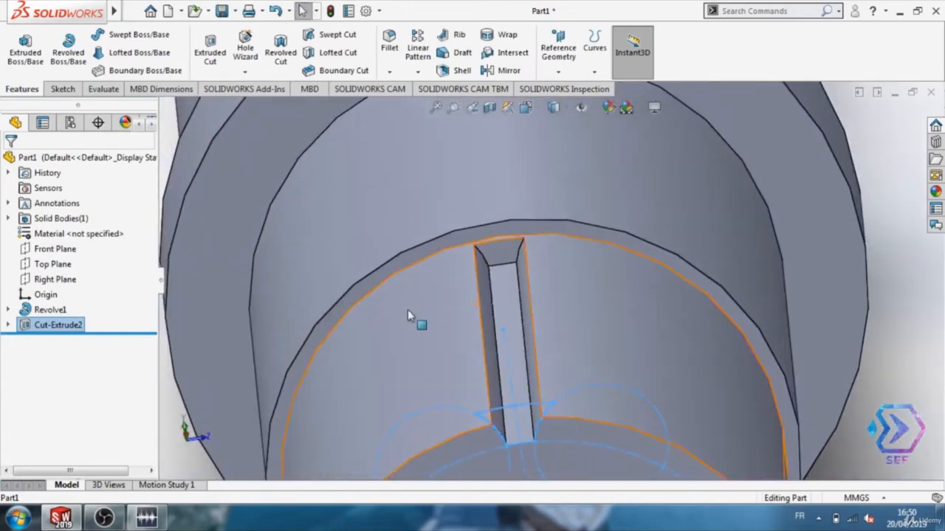
{"action": "left_click", "coordinate": [511, 301]}
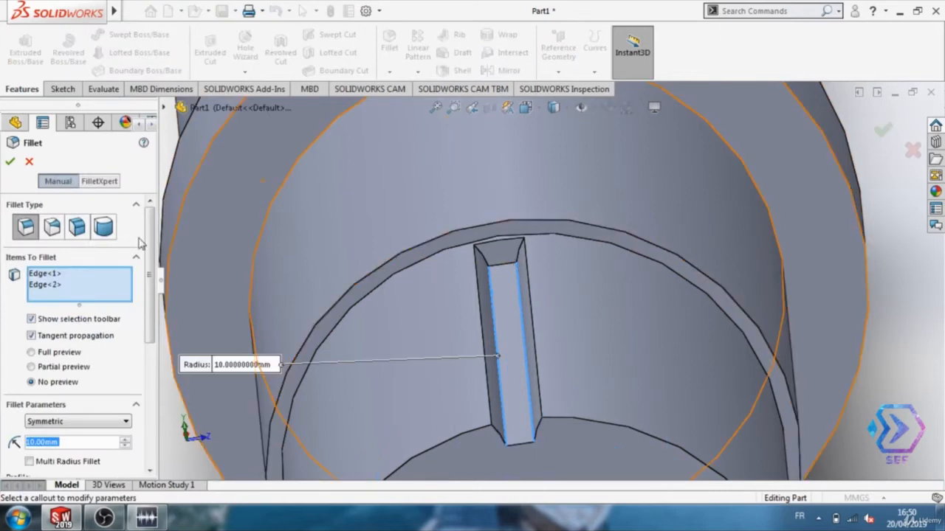
{"action": "scroll", "coordinate": [67, 295], "scroll_direction": "down", "scroll_amount": 5}
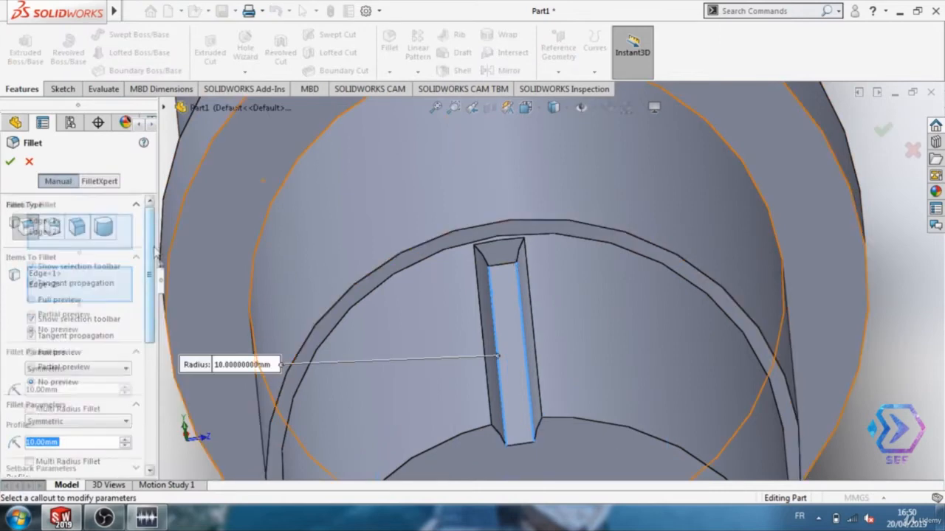
{"action": "double_click", "coordinate": [50, 268]}
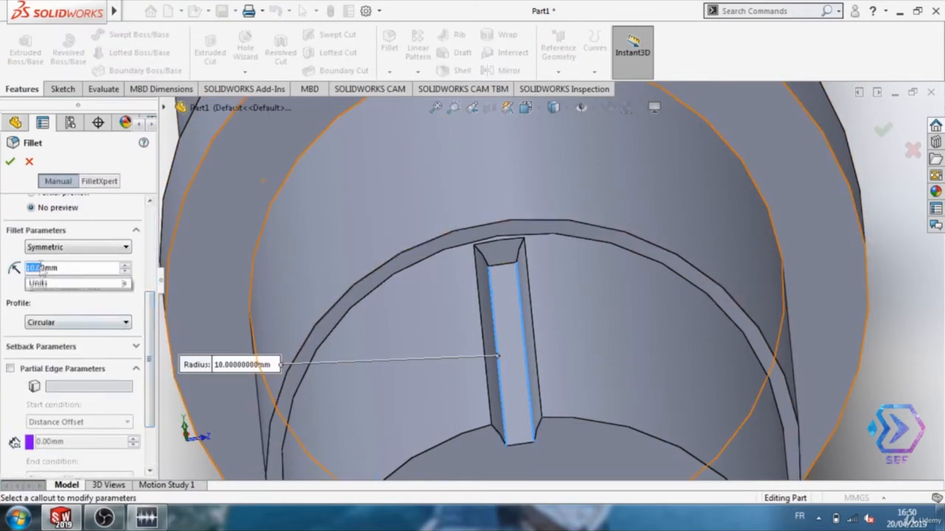
{"action": "type", "text": "0.25"}
{"action": "key", "text": "Return"}
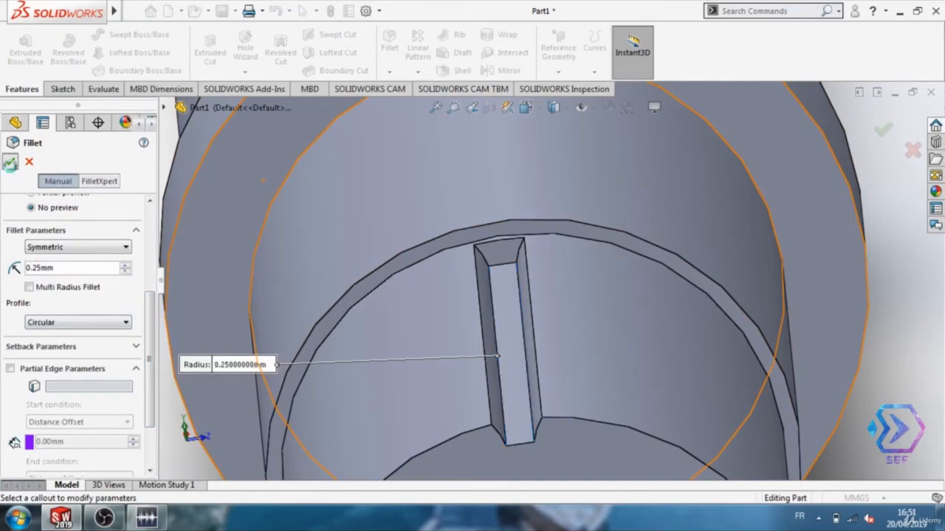
{"action": "left_click", "coordinate": [11, 165]}
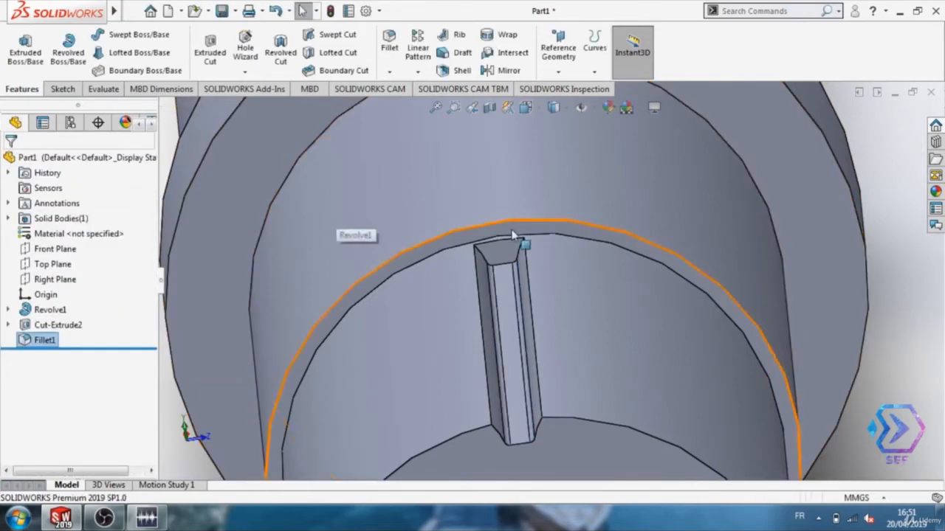
Fillet the edge between the groove's floor and its inner end wall with a 3.25 mm radius, with tangent propagation off.
{"action": "left_click", "coordinate": [504, 268]}
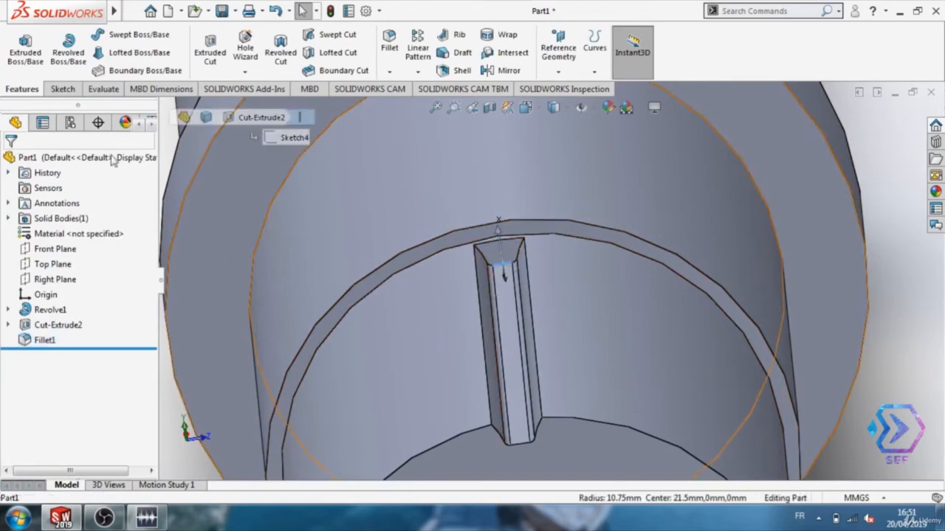
{"action": "left_click", "coordinate": [389, 46]}
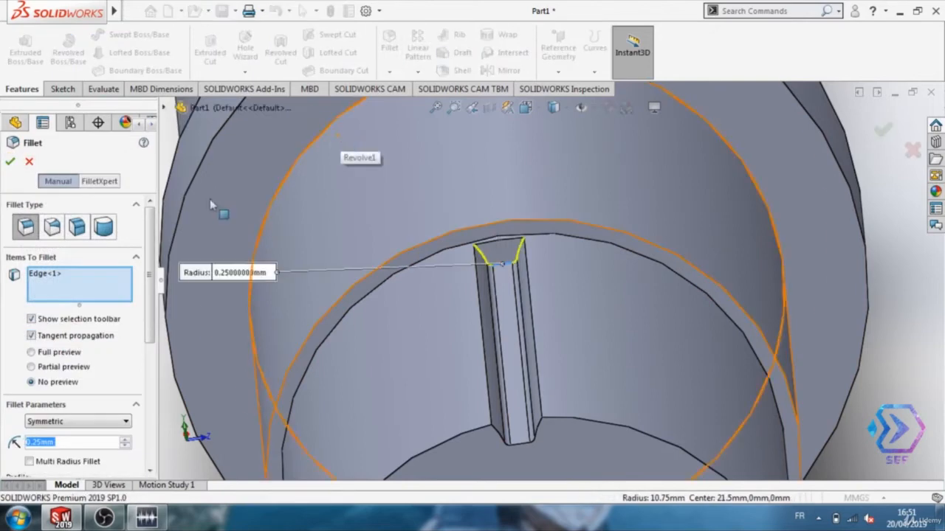
{"action": "scroll", "coordinate": [74, 332], "scroll_direction": "down", "scroll_amount": 3}
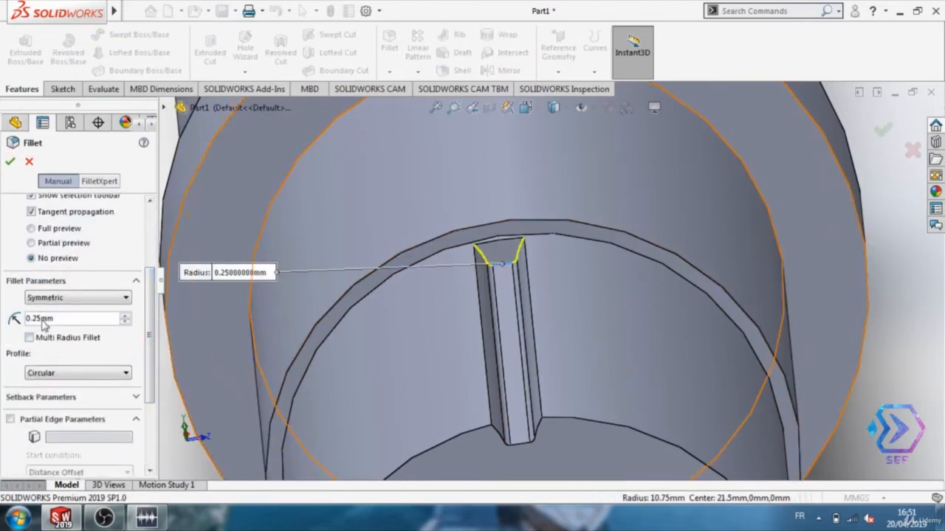
{"action": "left_click_drag", "start_coordinate": [32, 319], "coordinate": [28, 318]}
{"action": "type", "text": "13"}
{"action": "key", "text": "BackSpace"}
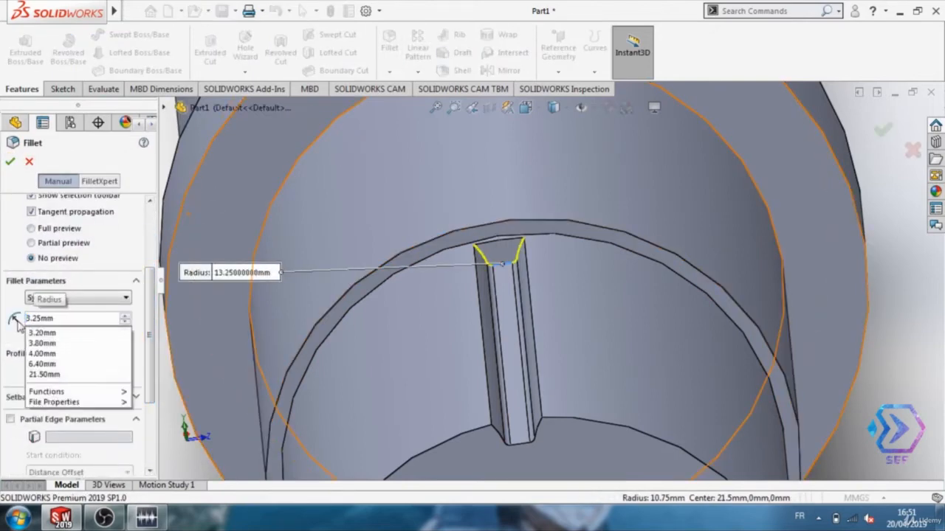
{"action": "left_click_drag", "start_coordinate": [152, 290], "coordinate": [151, 271]}
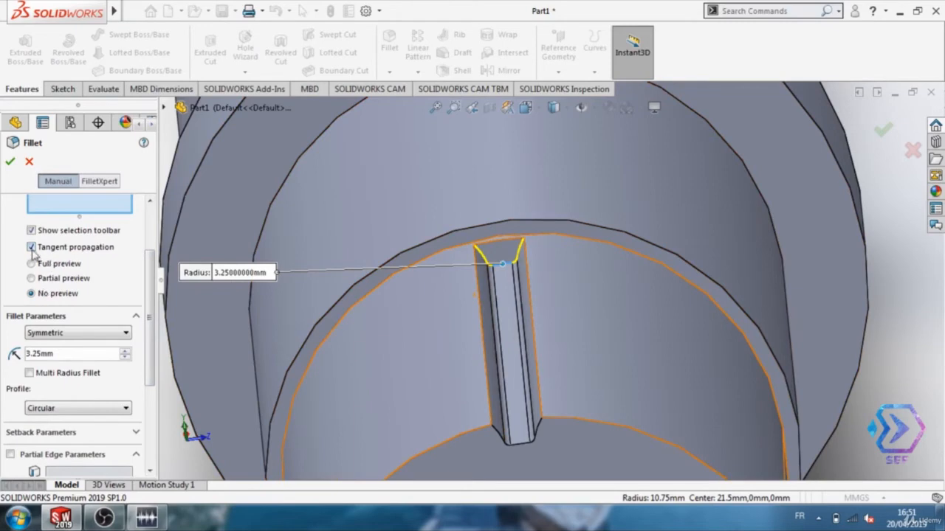
{"action": "left_click", "coordinate": [31, 248]}
{"action": "left_click", "coordinate": [10, 161]}
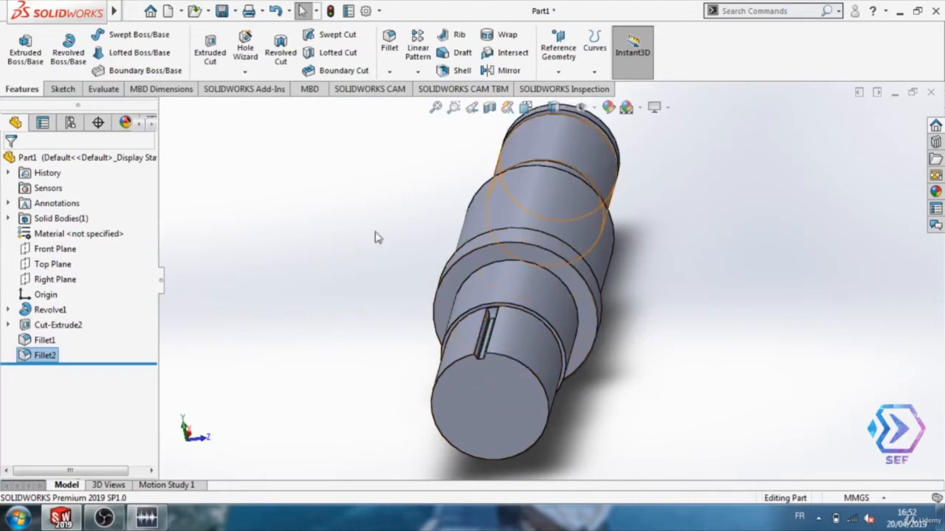
Start a sketch on the Front Plane and place a point on the shaft axis about 55 mm from the origin.
{"action": "middle_click_drag", "start_coordinate": [342, 373], "coordinate": [399, 369]}
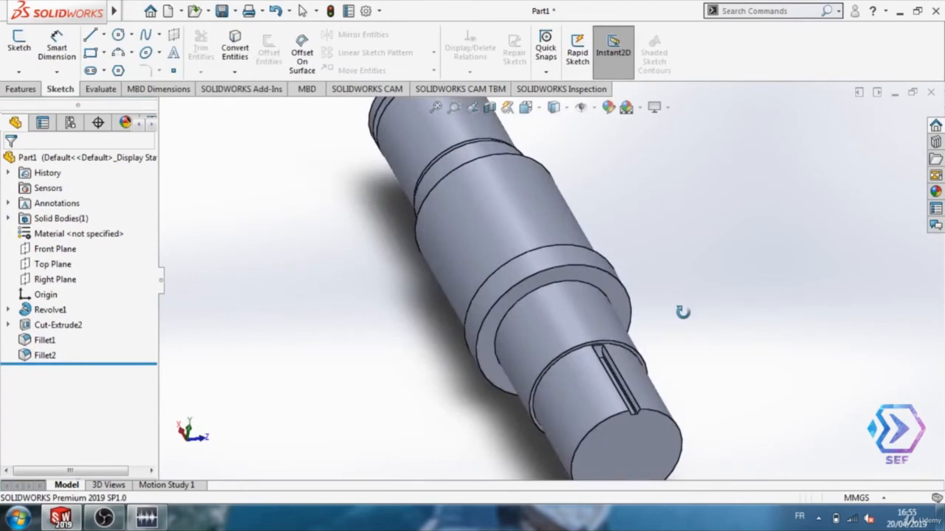
{"action": "middle_click_drag", "start_coordinate": [682, 311], "coordinate": [623, 417]}
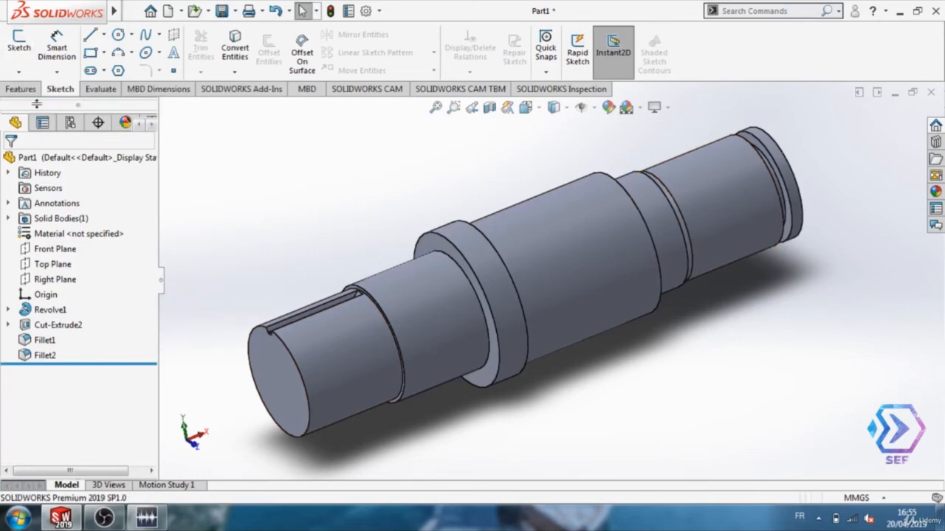
{"action": "left_click", "coordinate": [18, 44]}
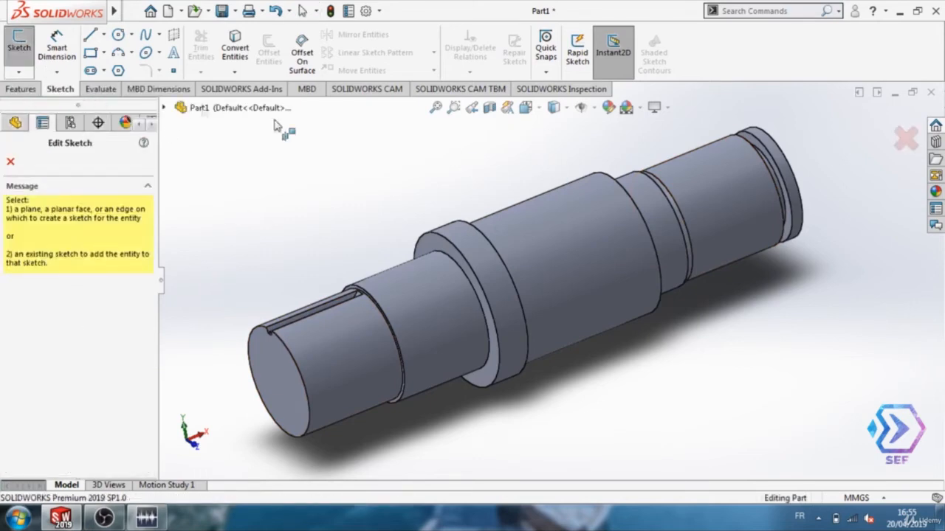
{"action": "left_click", "coordinate": [165, 108]}
{"action": "left_click", "coordinate": [226, 247]}
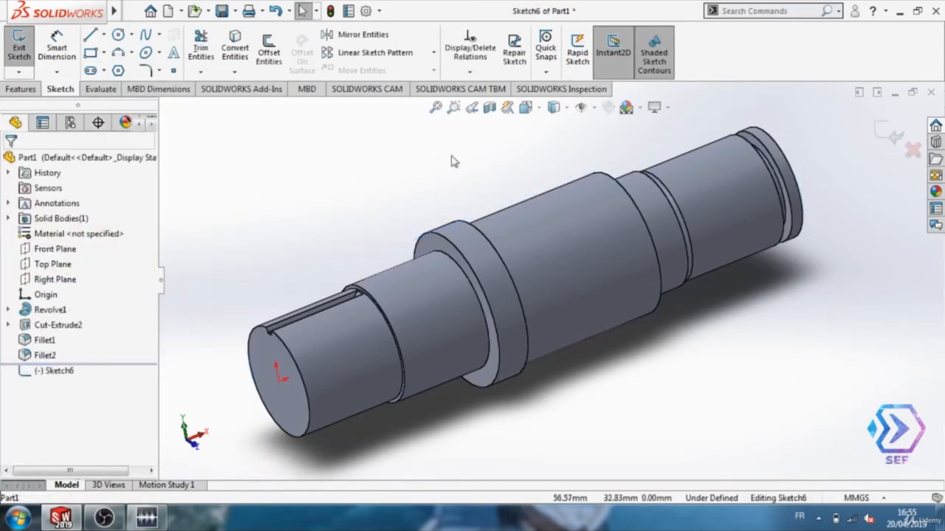
{"action": "left_click", "coordinate": [524, 108]}
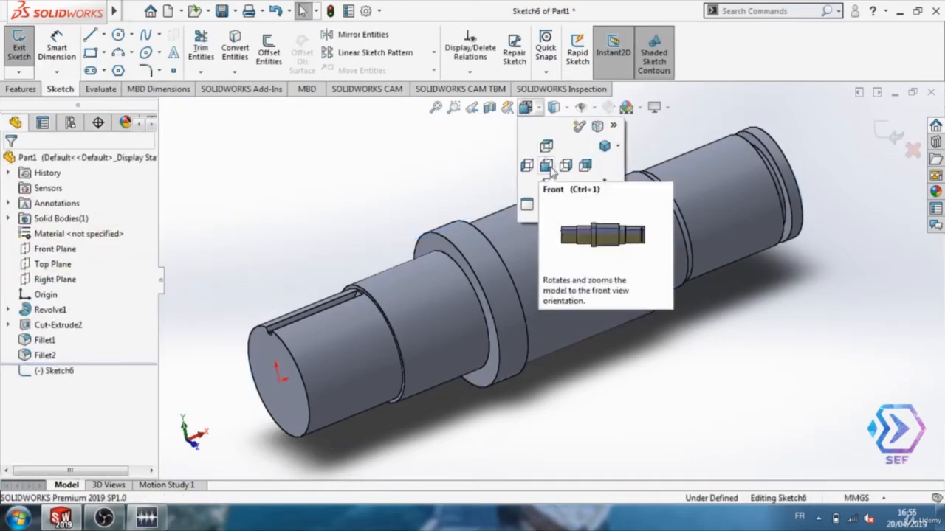
{"action": "left_click", "coordinate": [545, 167]}
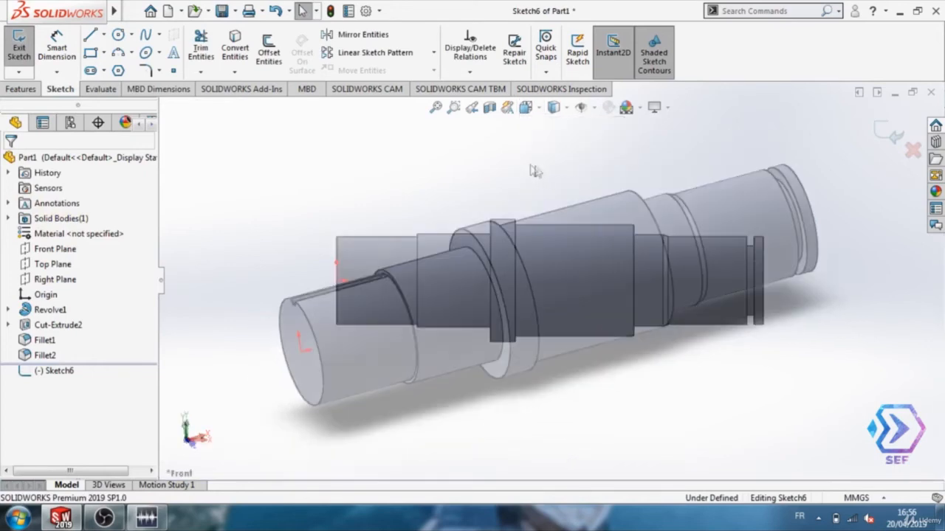
{"action": "scroll", "coordinate": [554, 279], "scroll_direction": "down", "scroll_amount": 2}
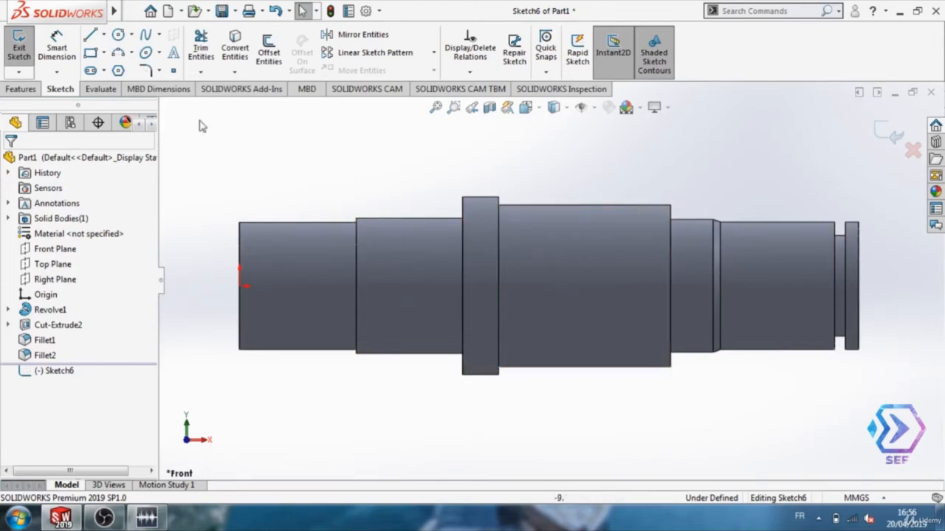
{"action": "left_click", "coordinate": [172, 70]}
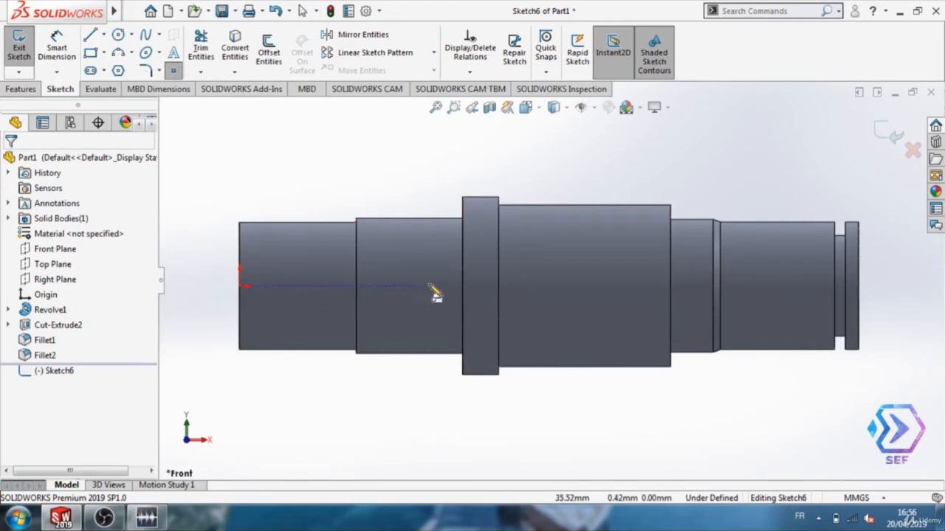
{"action": "left_click", "coordinate": [529, 287]}
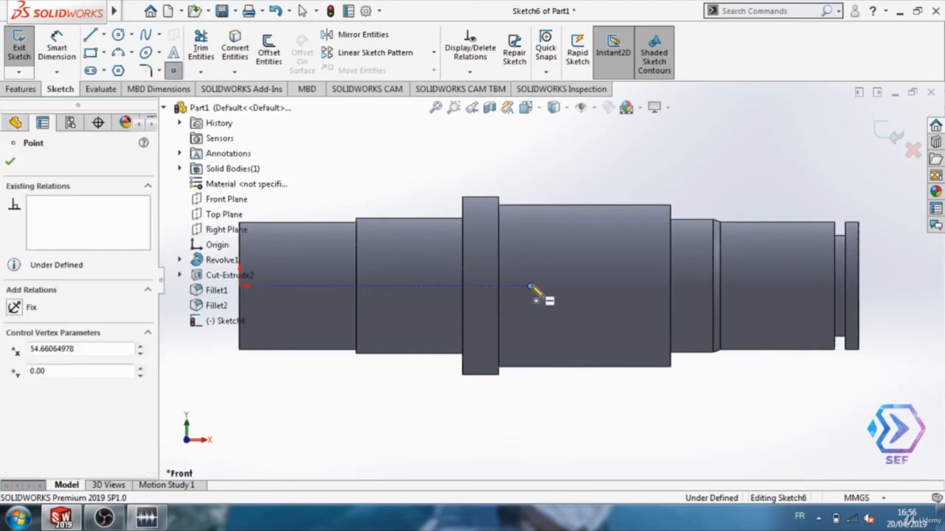
Dimension the point's horizontal distance from the origin at 58.25 mm.
{"action": "left_click", "coordinate": [57, 46]}
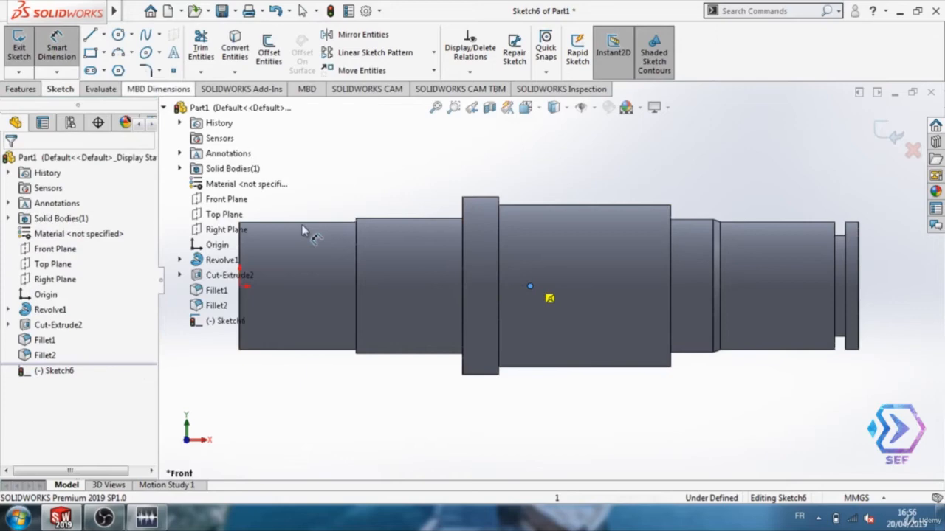
{"action": "left_click", "coordinate": [239, 287]}
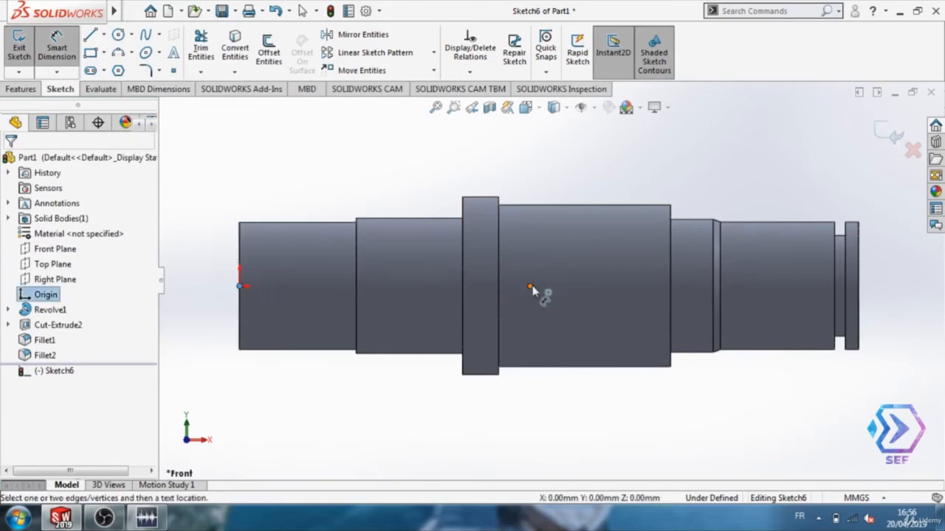
{"action": "left_click", "coordinate": [530, 288]}
{"action": "left_click", "coordinate": [432, 157]}
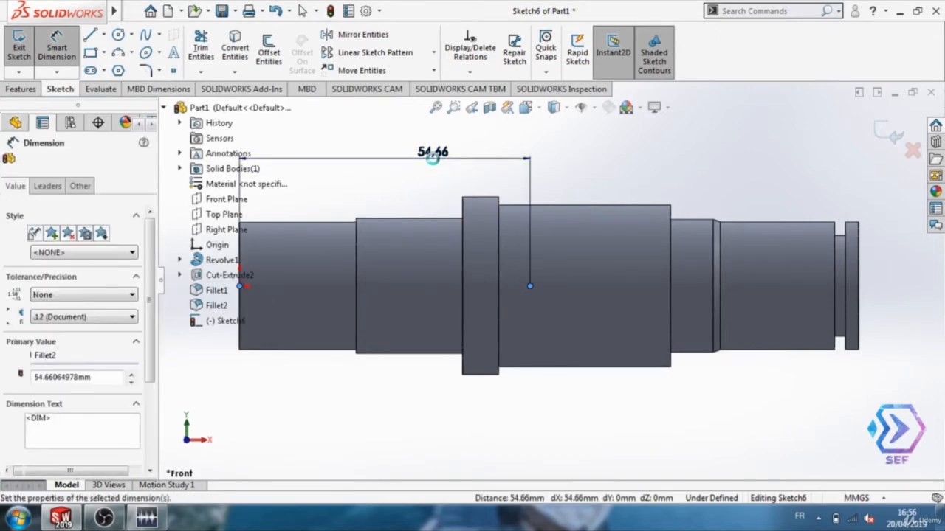
{"action": "type", "text": "58"}
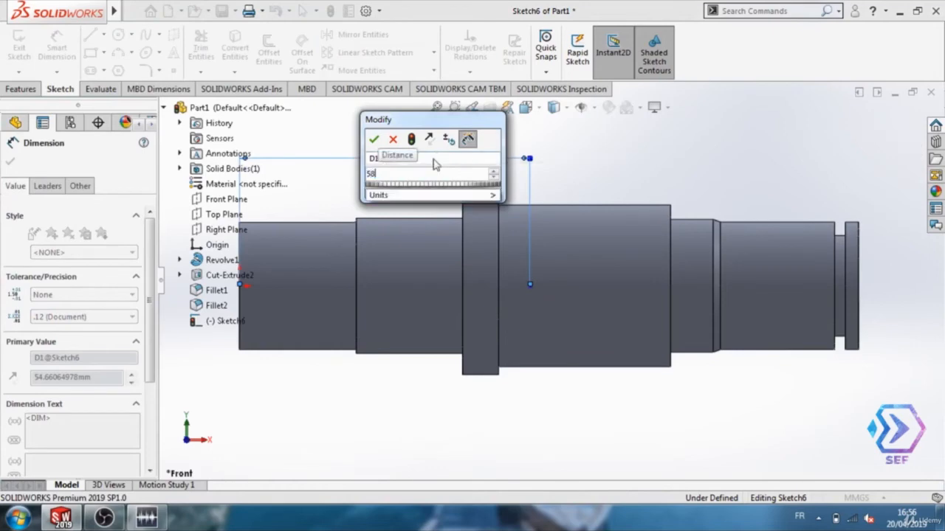
{"action": "type", "text": ".25"}
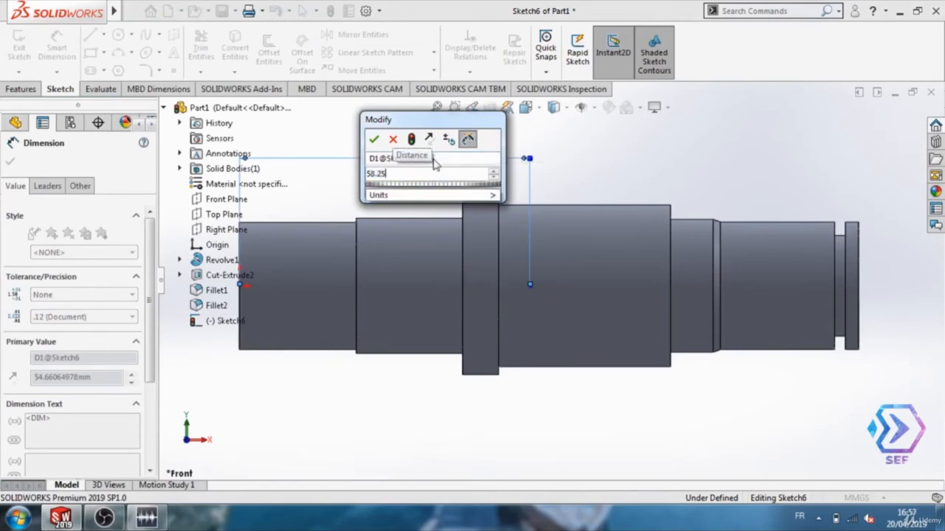
{"action": "left_click", "coordinate": [373, 140]}
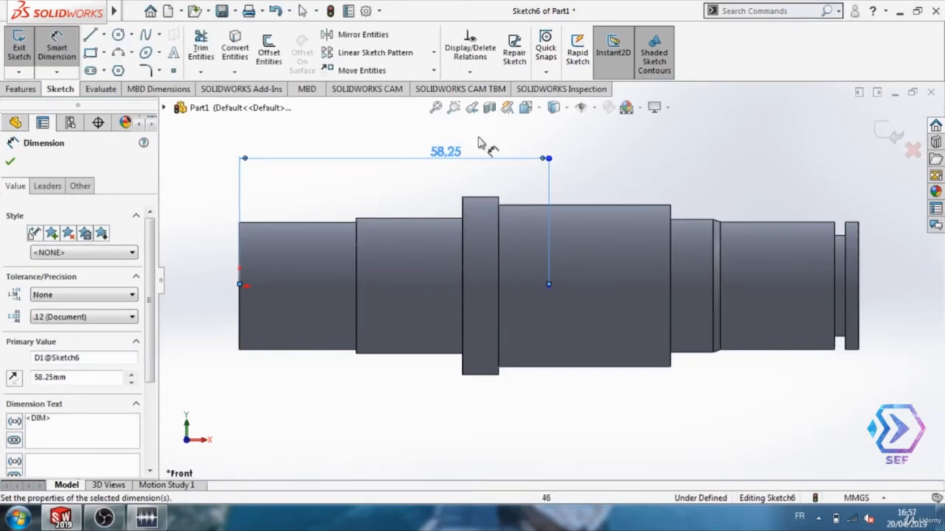
{"action": "left_click", "coordinate": [10, 164]}
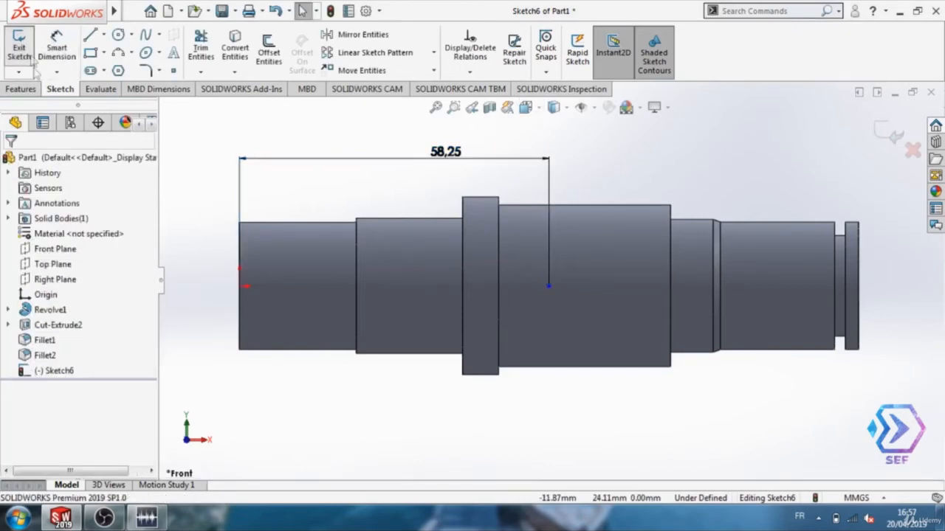
Close the point sketch and create a reference plane parallel to the Right Plane through the sketched point.
{"action": "left_click", "coordinate": [23, 48]}
{"action": "mouse_move", "coordinate": [395, 180]}
{"action": "middle_mouse_down"}
{"action": "mouse_move", "coordinate": [421, 183]}
{"action": "mouse_move", "coordinate": [437, 200]}
{"action": "middle_mouse_up"}
{"action": "left_click", "coordinate": [27, 94]}
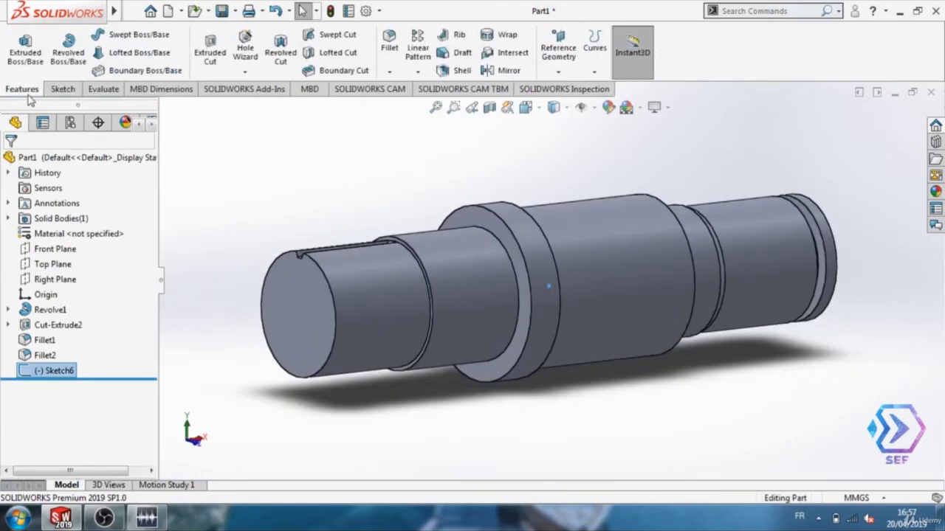
{"action": "mouse_move", "coordinate": [114, 10]}
{"action": "left_click", "coordinate": [213, 10]}
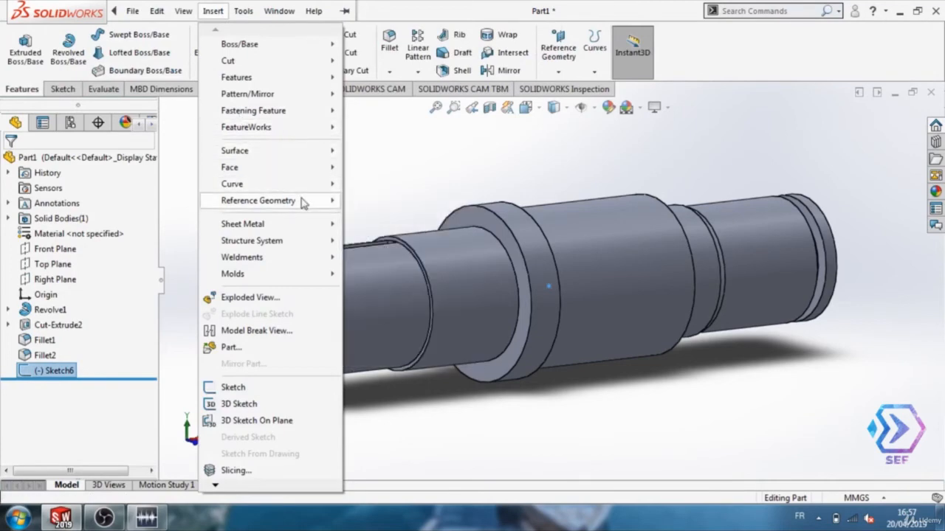
{"action": "mouse_move", "coordinate": [305, 202]}
{"action": "left_click", "coordinate": [395, 203]}
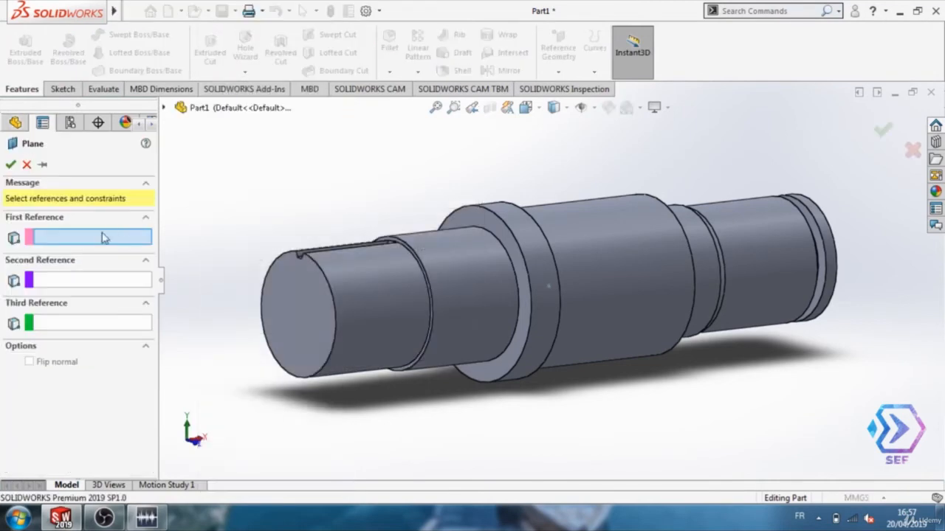
{"action": "left_click", "coordinate": [163, 107]}
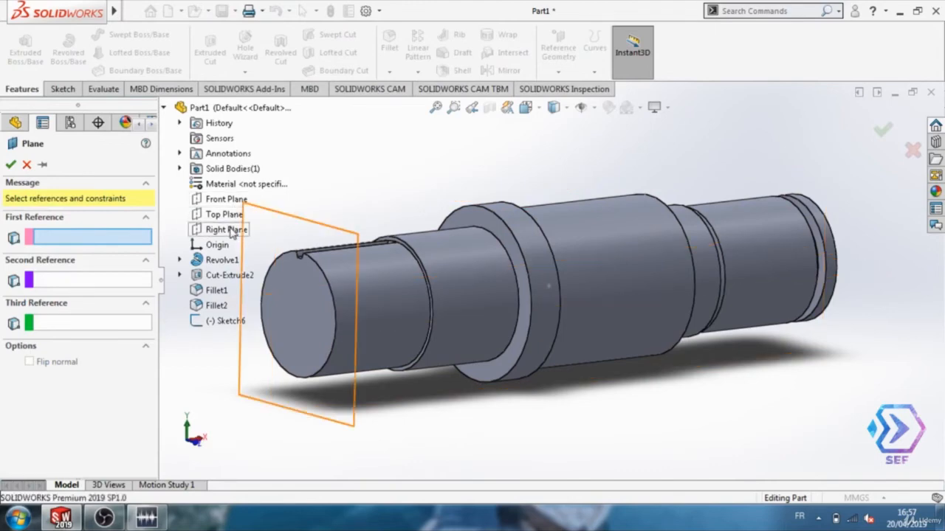
{"action": "left_click", "coordinate": [227, 231]}
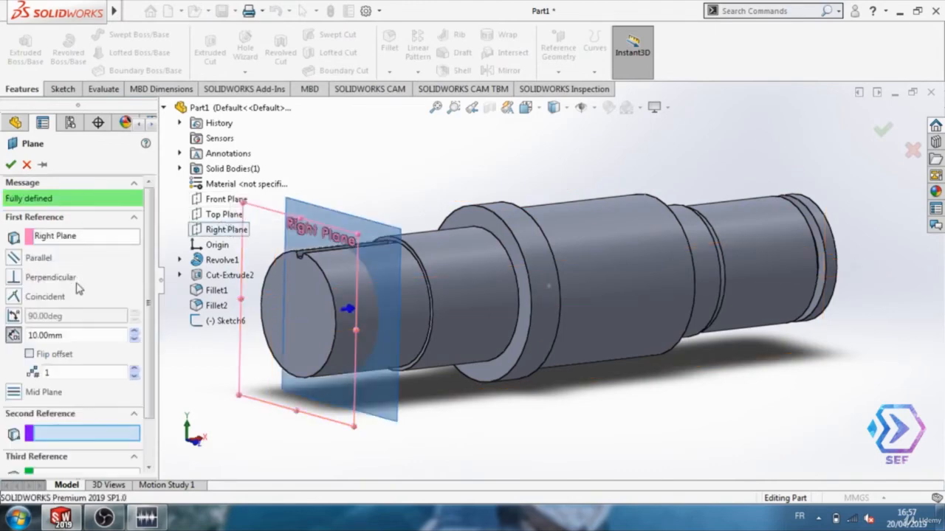
{"action": "scroll", "coordinate": [126, 332], "scroll_direction": "down", "scroll_amount": 3}
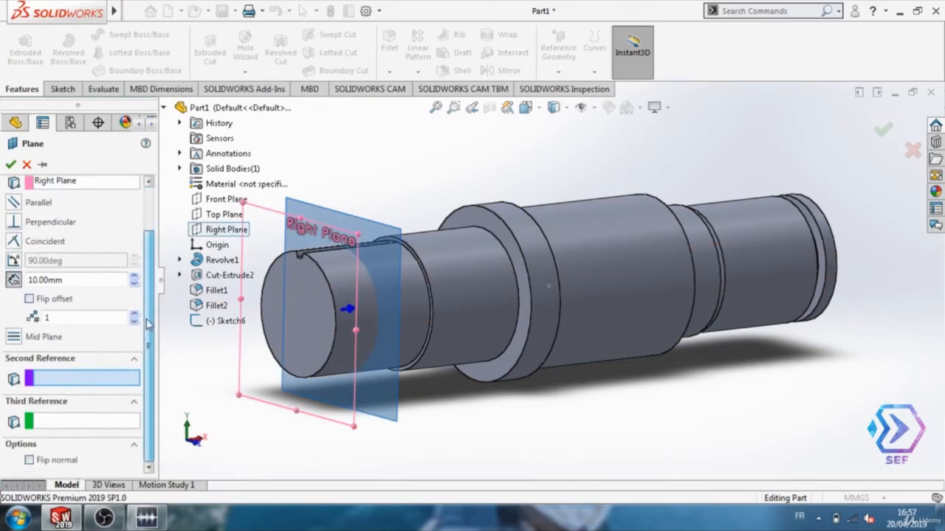
{"action": "left_click", "coordinate": [550, 287]}
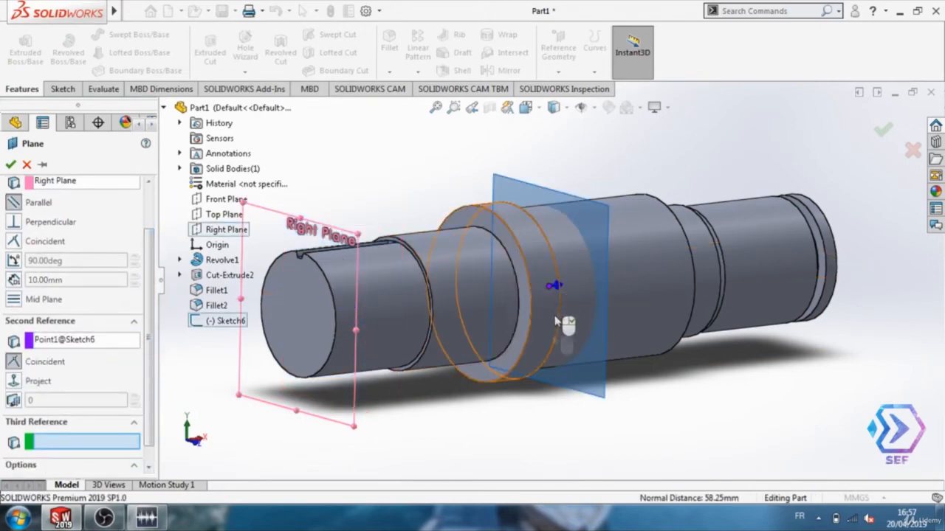
{"action": "left_click", "coordinate": [10, 167]}
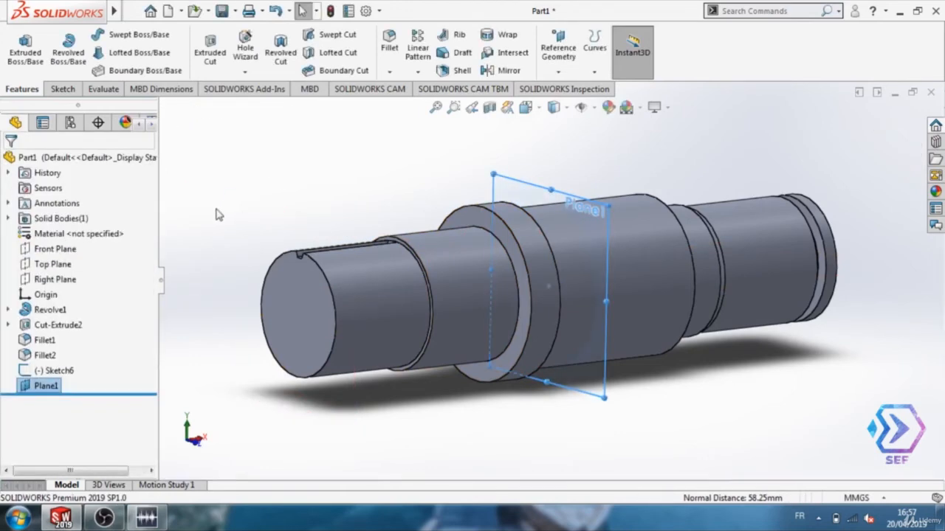
Mirror Cut-Extrude2, Fillet1 and Fillet2 about Plane1 to repeat the filleted groove at the shaft's opposite end.
{"action": "middle_click_drag", "start_coordinate": [238, 222], "coordinate": [65, 88]}
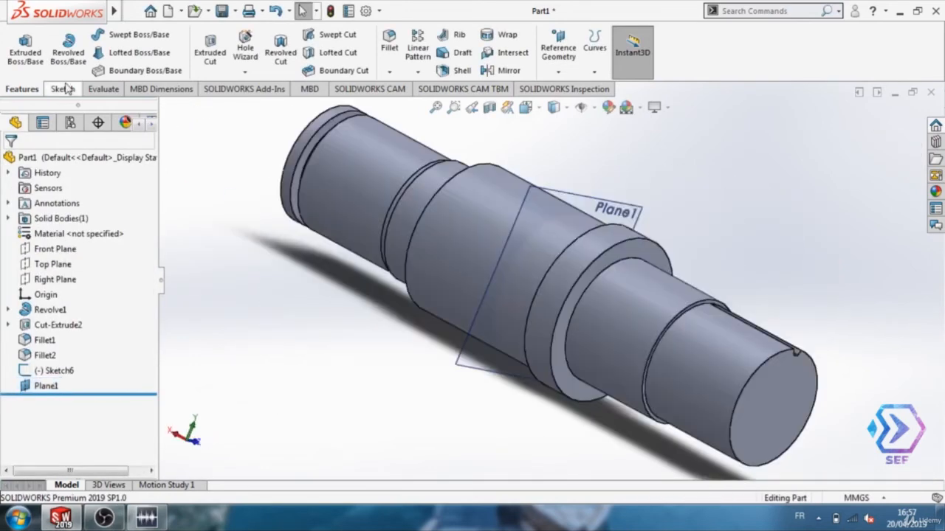
{"action": "mouse_move", "coordinate": [70, 11]}
{"action": "left_click", "coordinate": [213, 11]}
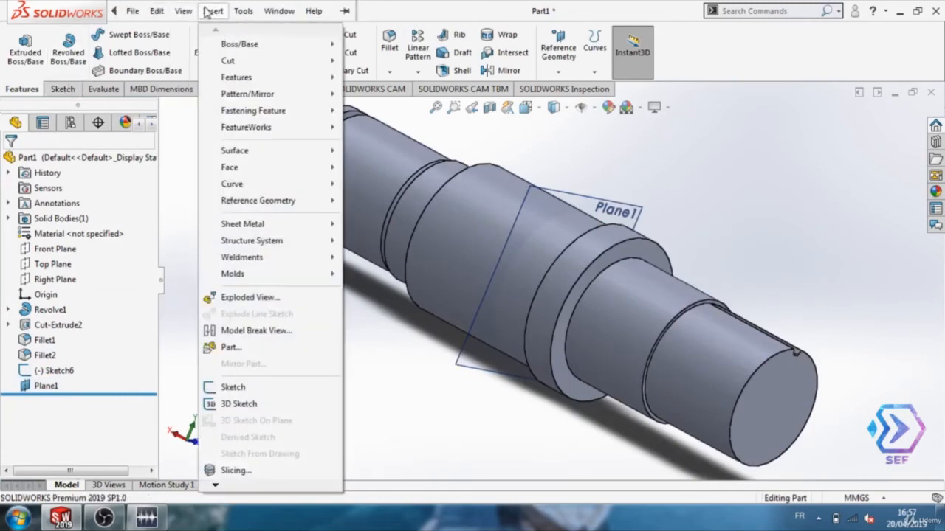
{"action": "mouse_move", "coordinate": [275, 100]}
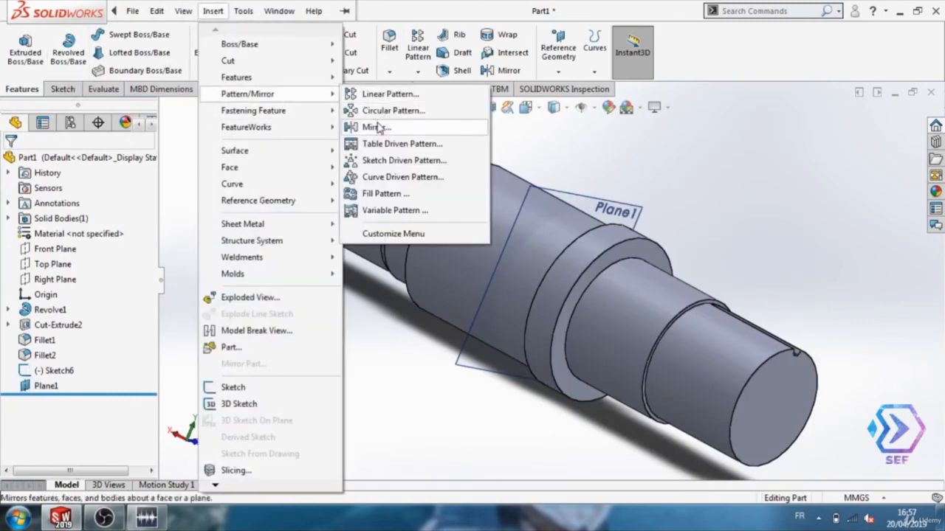
{"action": "left_click", "coordinate": [352, 126]}
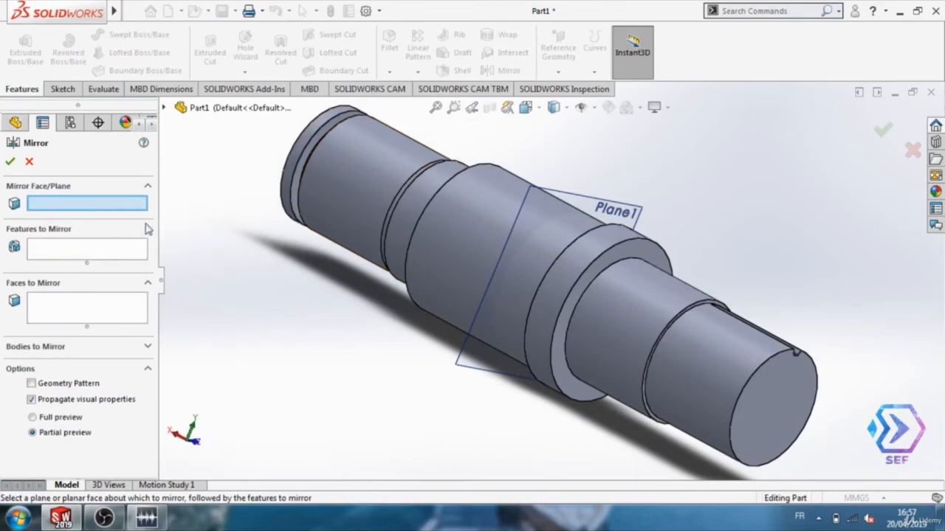
{"action": "left_click", "coordinate": [616, 221]}
{"action": "left_click", "coordinate": [164, 108]}
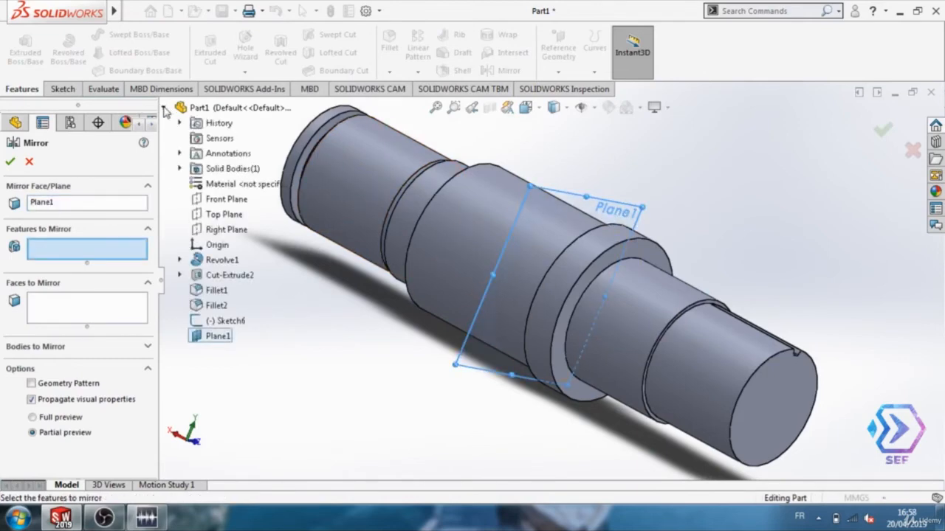
{"action": "left_click", "coordinate": [243, 276]}
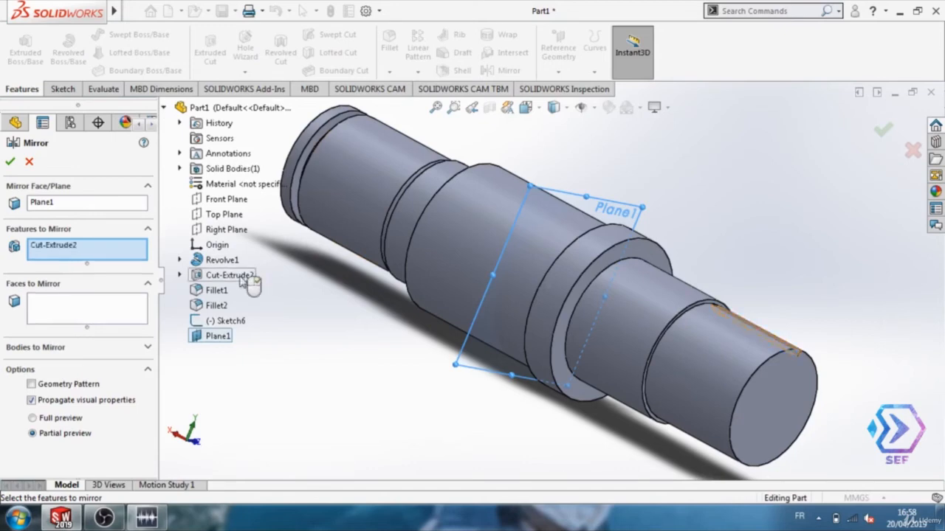
{"action": "left_click", "coordinate": [217, 291]}
{"action": "left_click", "coordinate": [217, 306]}
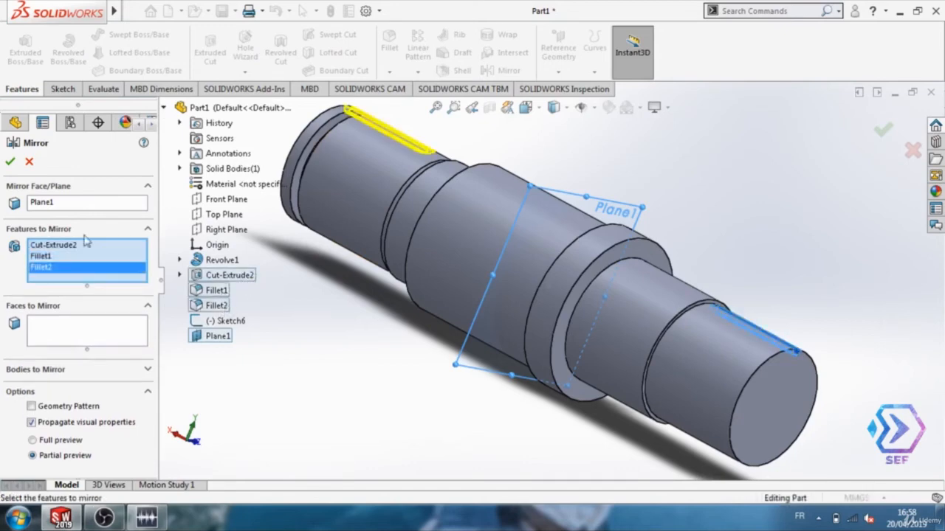
{"action": "left_click", "coordinate": [10, 162]}
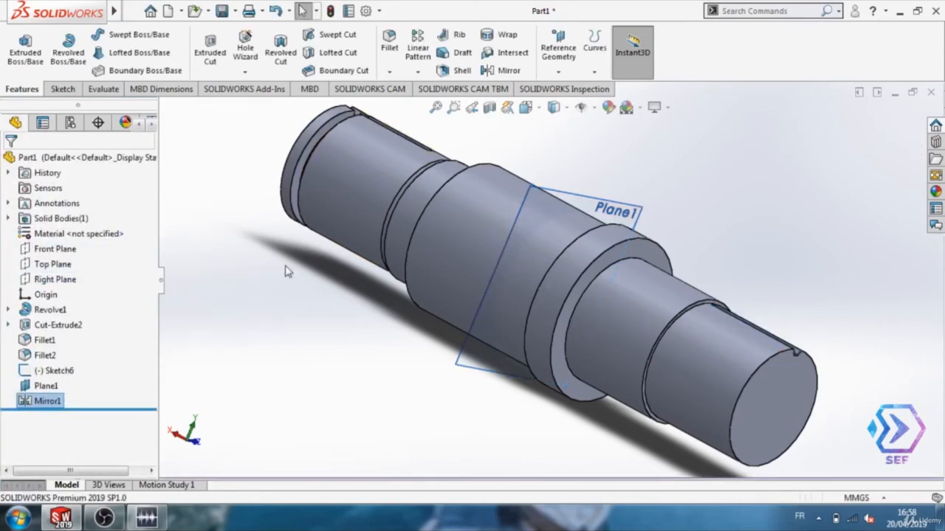
Circular-pattern the Mirror1 feature around the shaft axis with 24 equally spaced instances over 360 degrees.
{"action": "middle_click_drag", "start_coordinate": [293, 273], "coordinate": [252, 391]}
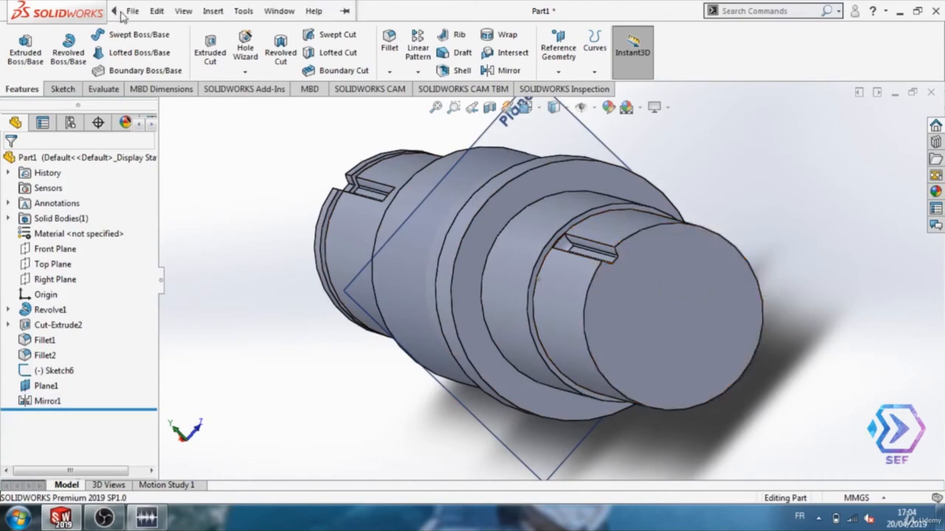
{"action": "left_click", "coordinate": [214, 10]}
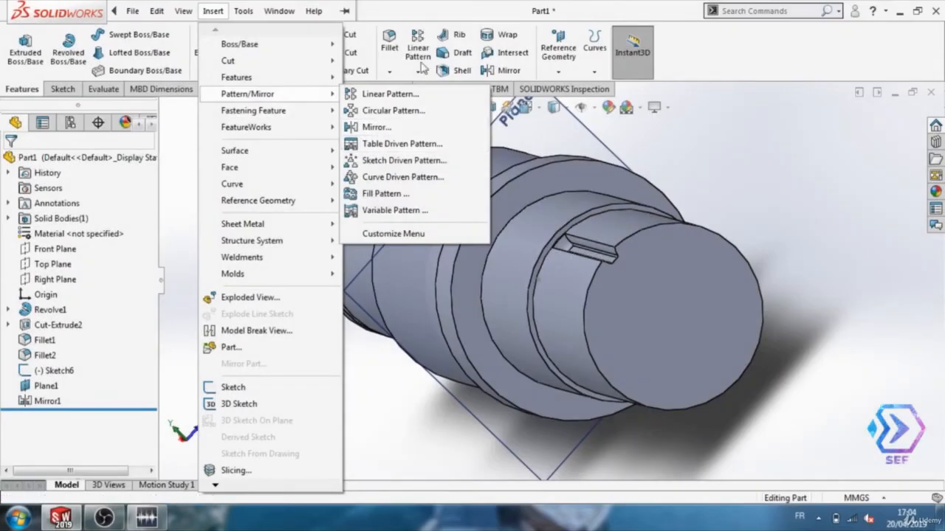
{"action": "left_click", "coordinate": [418, 71]}
{"action": "left_click", "coordinate": [418, 70]}
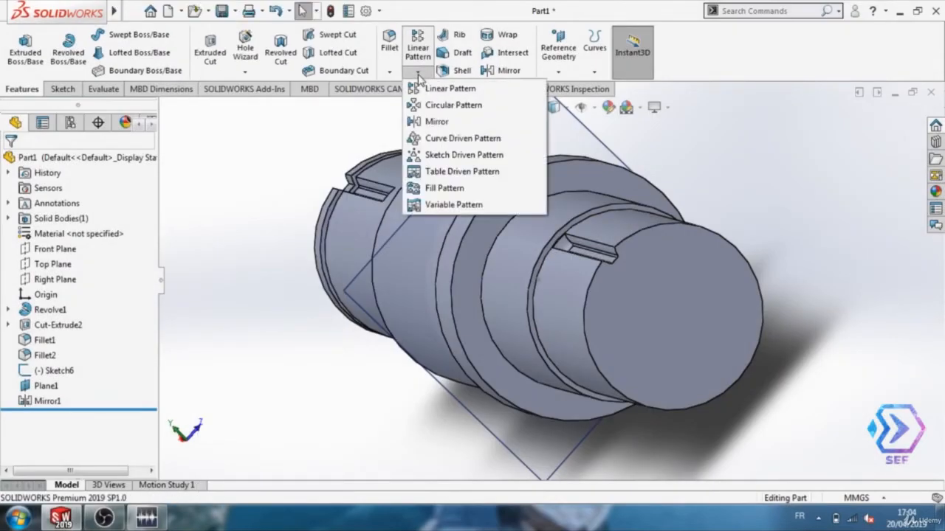
{"action": "left_click", "coordinate": [452, 105]}
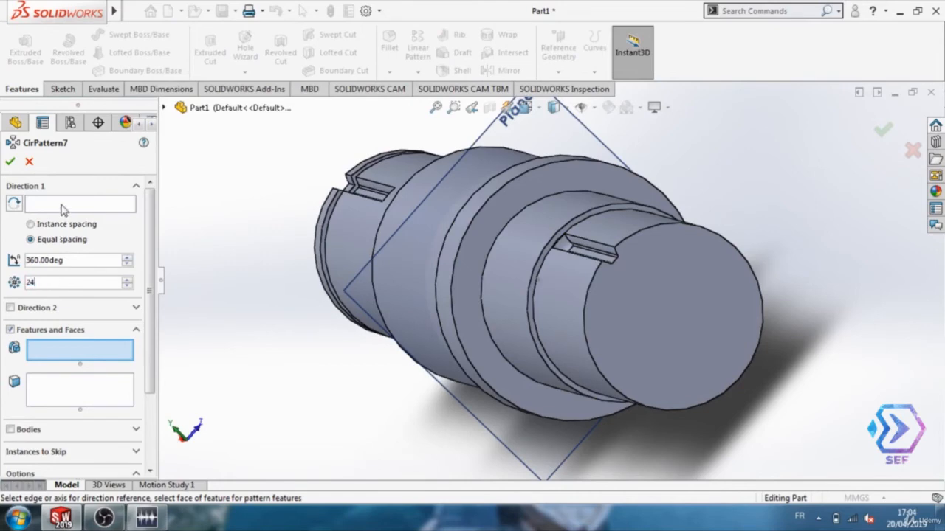
{"action": "scroll", "coordinate": [146, 279], "scroll_direction": "down", "scroll_amount": 3}
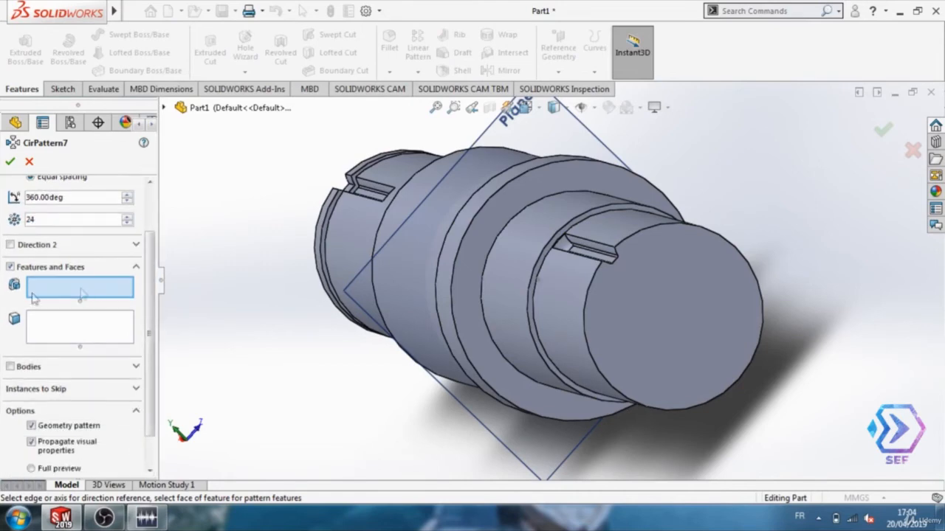
{"action": "left_click", "coordinate": [163, 108]}
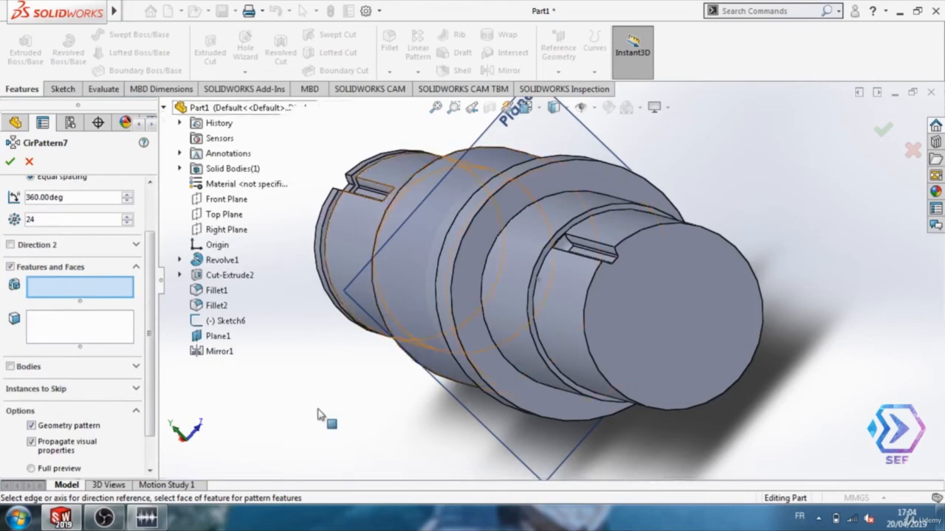
{"action": "left_click", "coordinate": [219, 352]}
{"action": "scroll", "coordinate": [54, 392], "scroll_direction": "down", "scroll_amount": 2}
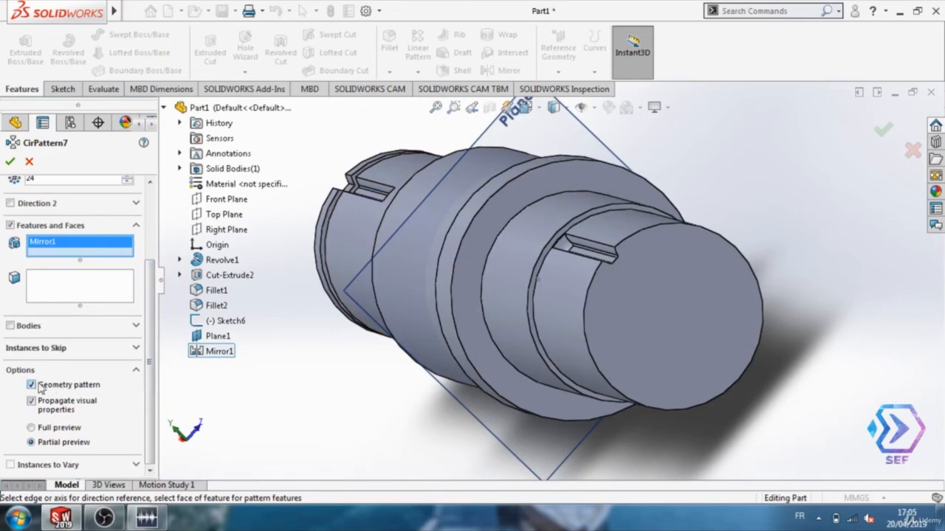
{"action": "scroll", "coordinate": [140, 350], "scroll_direction": "up", "scroll_amount": 3}
{"action": "left_click", "coordinate": [79, 206]}
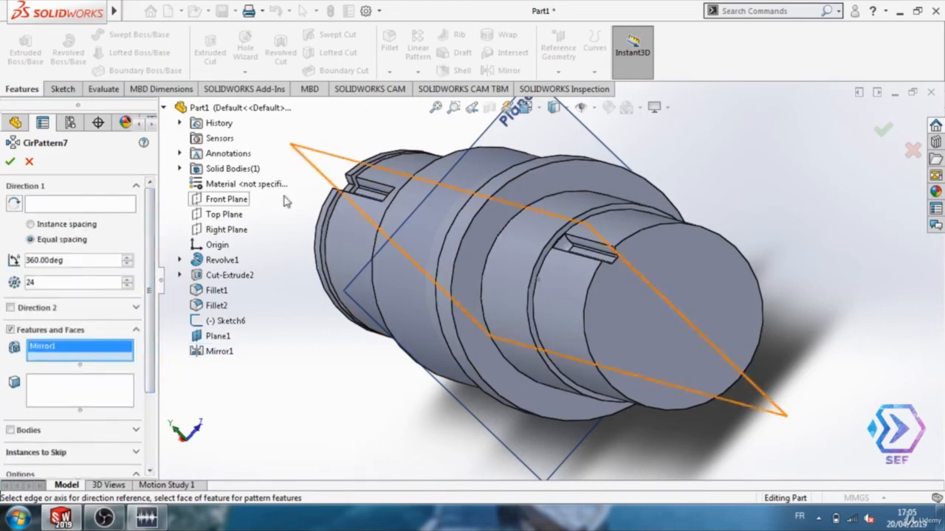
{"action": "left_click", "coordinate": [591, 288]}
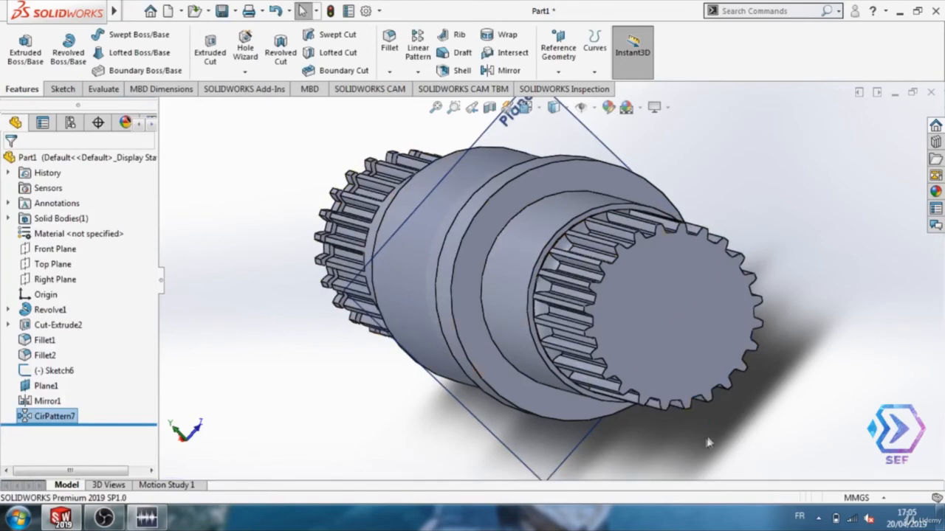
Start a sketch on the flat toothed face at the origin end of the shaft.
{"action": "middle_click_drag", "start_coordinate": [707, 443], "coordinate": [737, 396]}
{"action": "scroll", "coordinate": [688, 398], "scroll_direction": "down", "scroll_amount": 2}
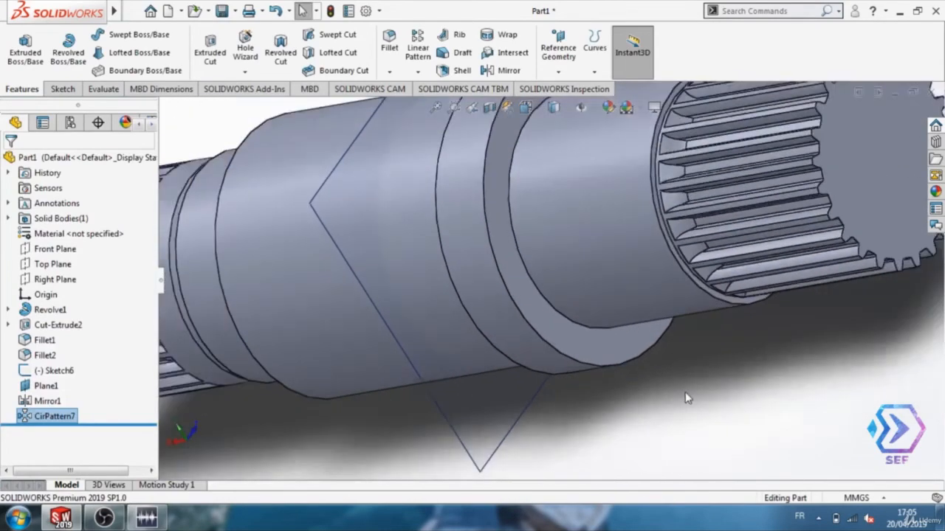
{"action": "scroll", "coordinate": [688, 398], "scroll_direction": "up", "scroll_amount": 3}
{"action": "middle_click_drag", "start_coordinate": [403, 430], "coordinate": [707, 407]}
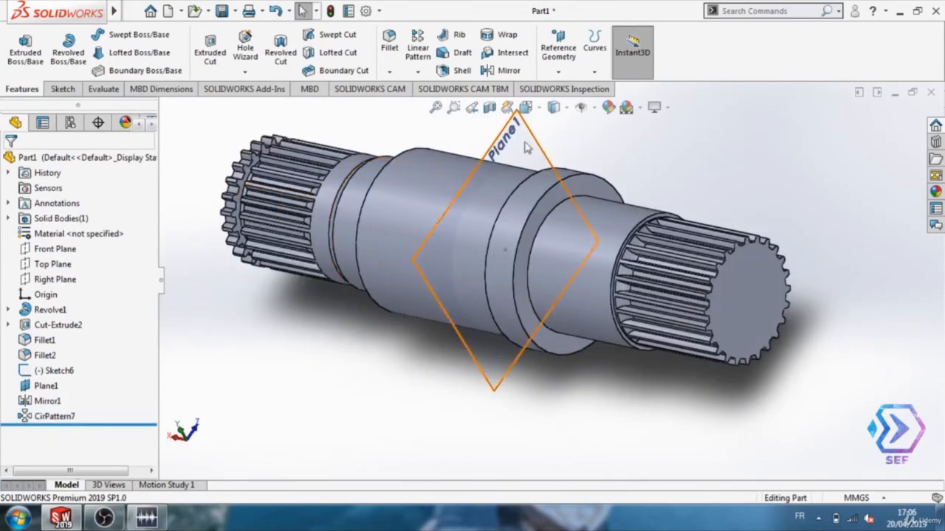
{"action": "left_click", "coordinate": [745, 279]}
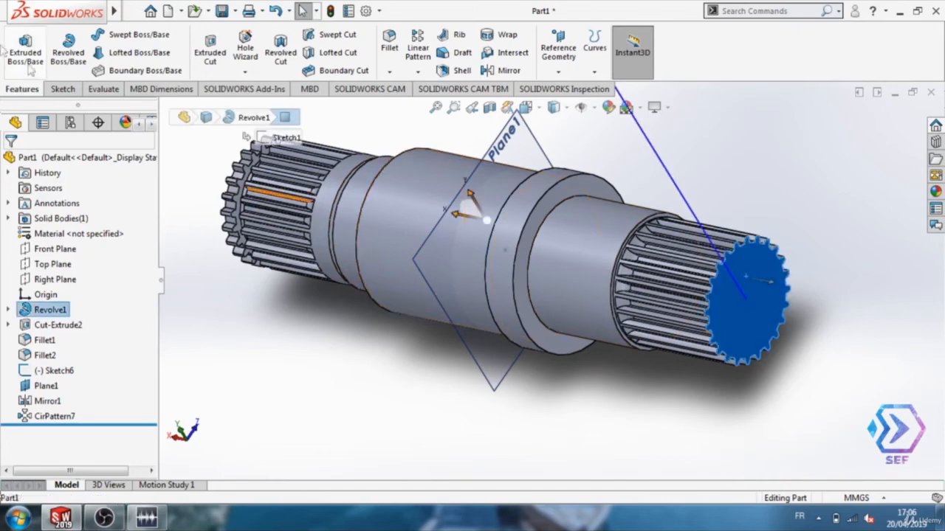
{"action": "left_click", "coordinate": [62, 89]}
{"action": "left_click", "coordinate": [19, 43]}
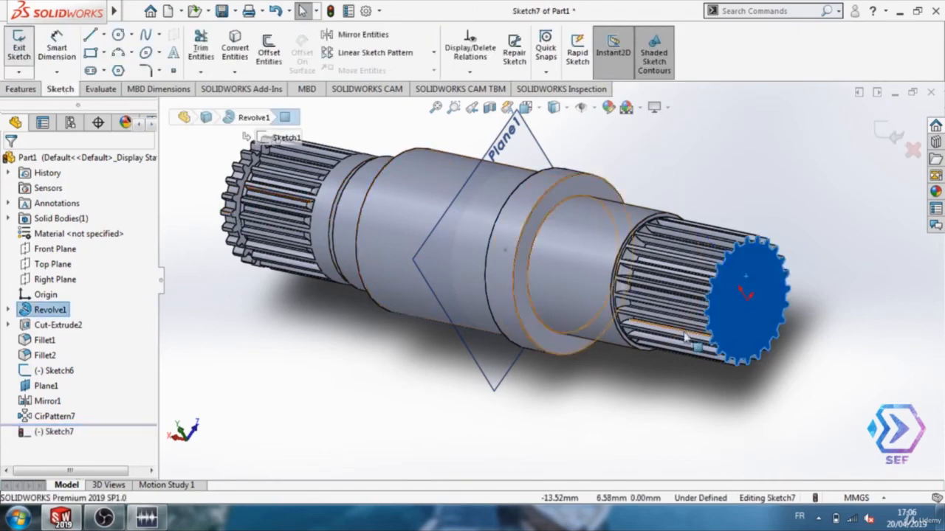
{"action": "left_click", "coordinate": [525, 107]}
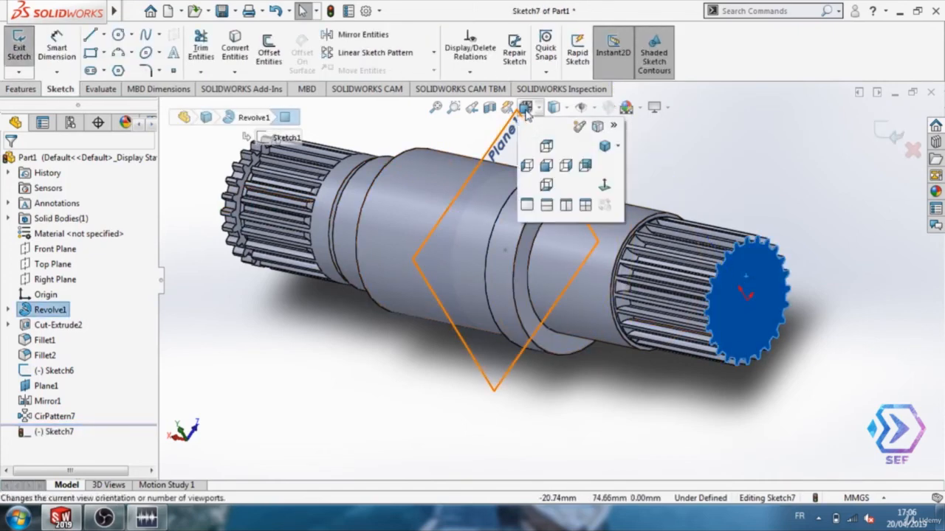
{"action": "left_click", "coordinate": [527, 166]}
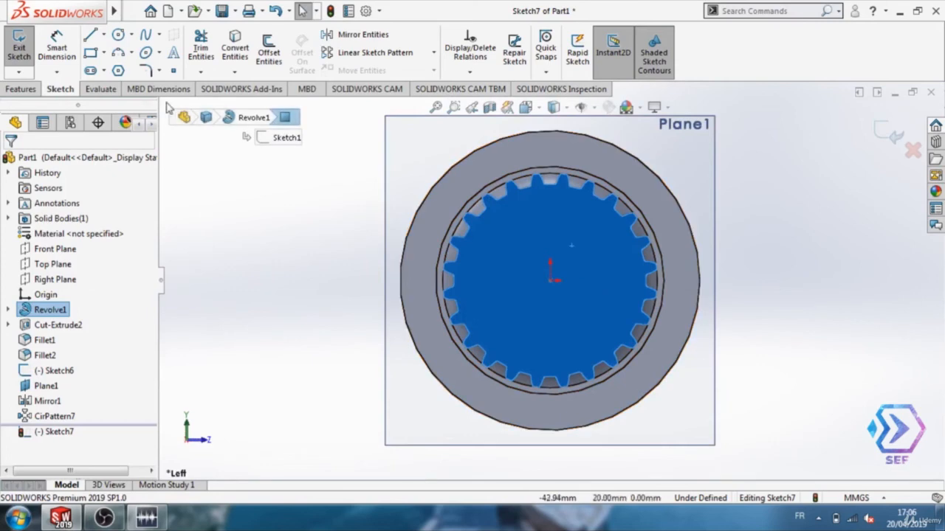
Sketch a circle about 14.8 mm in diameter centred on the origin of the toothed end face.
{"action": "left_click", "coordinate": [117, 35]}
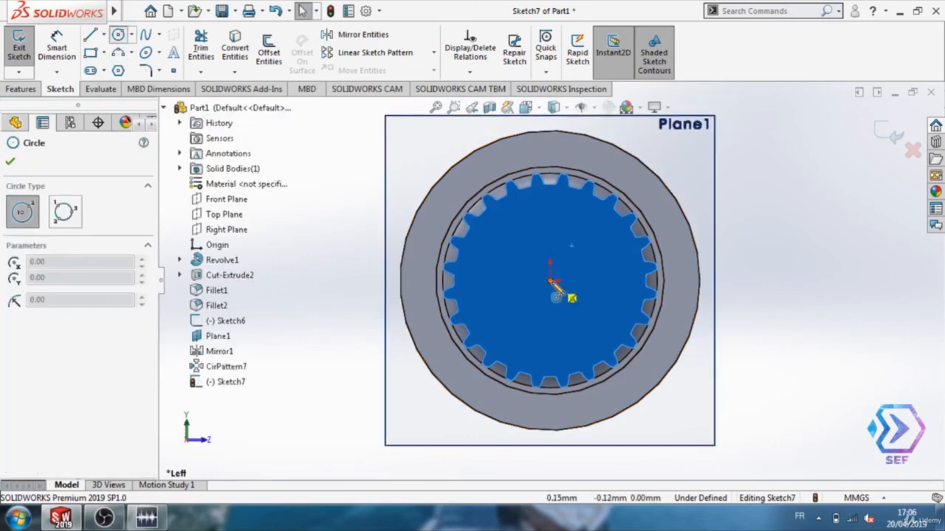
{"action": "left_click", "coordinate": [550, 281]}
{"action": "left_click", "coordinate": [591, 235]}
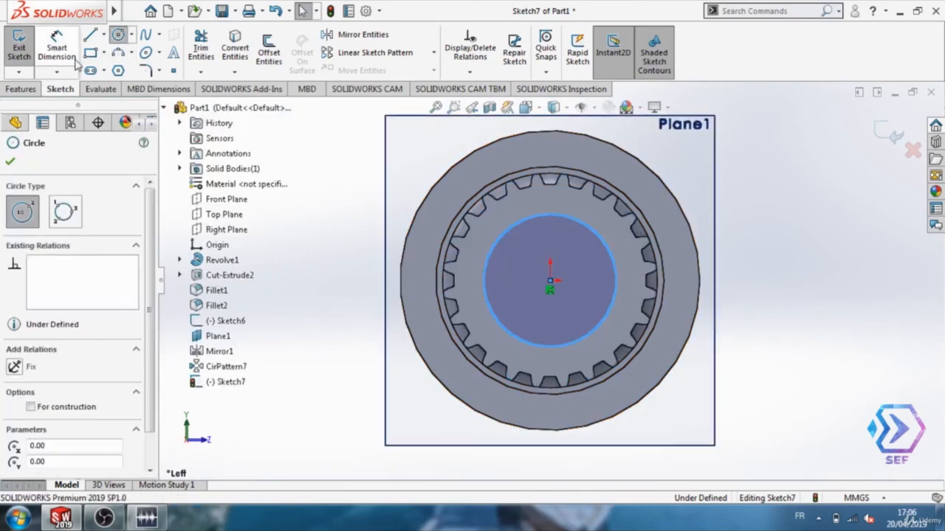
Dimension the circle on the origin-end face to a diameter of 21.5 mm.
{"action": "left_click", "coordinate": [74, 59]}
{"action": "left_click", "coordinate": [613, 251]}
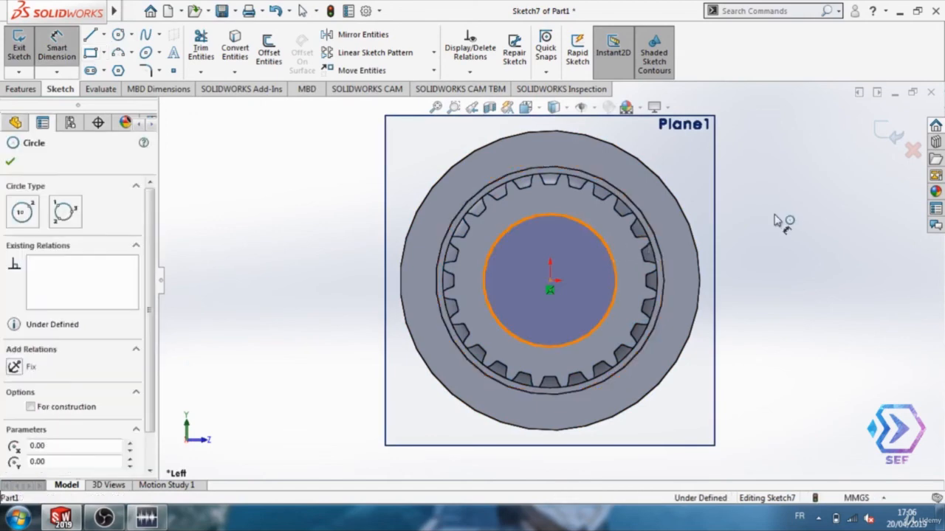
{"action": "left_click", "coordinate": [781, 218]}
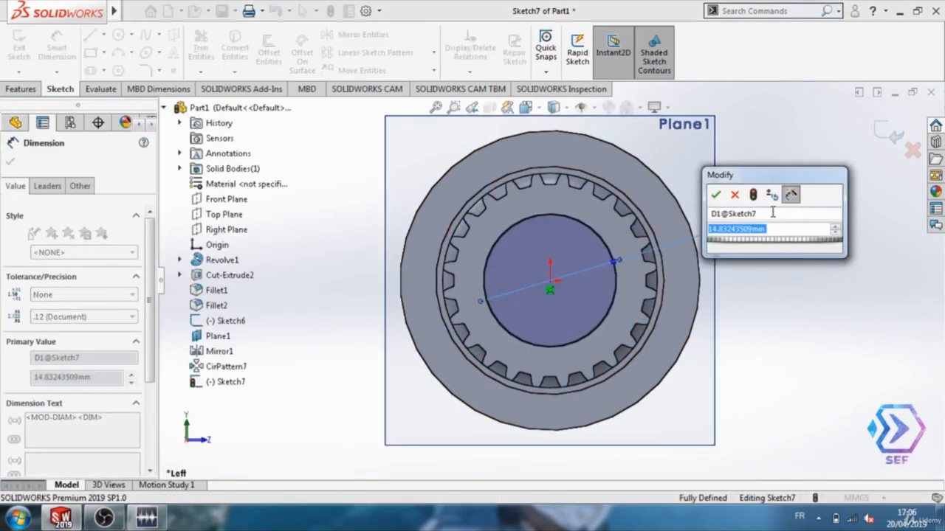
{"action": "type", "text": "21.5"}
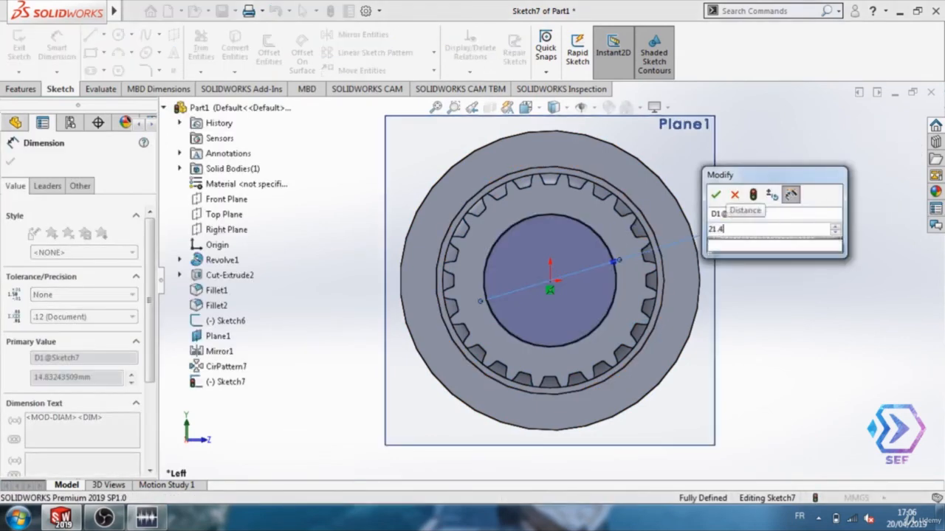
{"action": "key", "text": "Escape"}
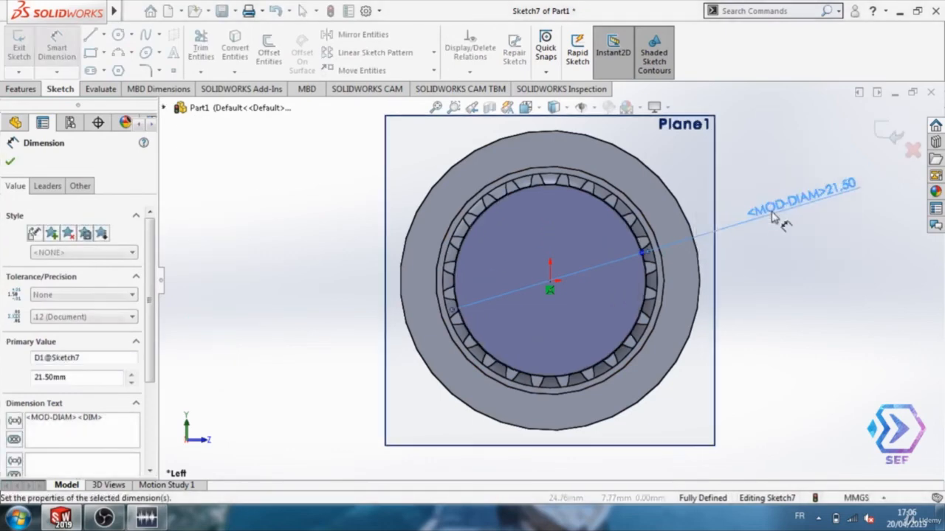
{"action": "left_click", "coordinate": [9, 162]}
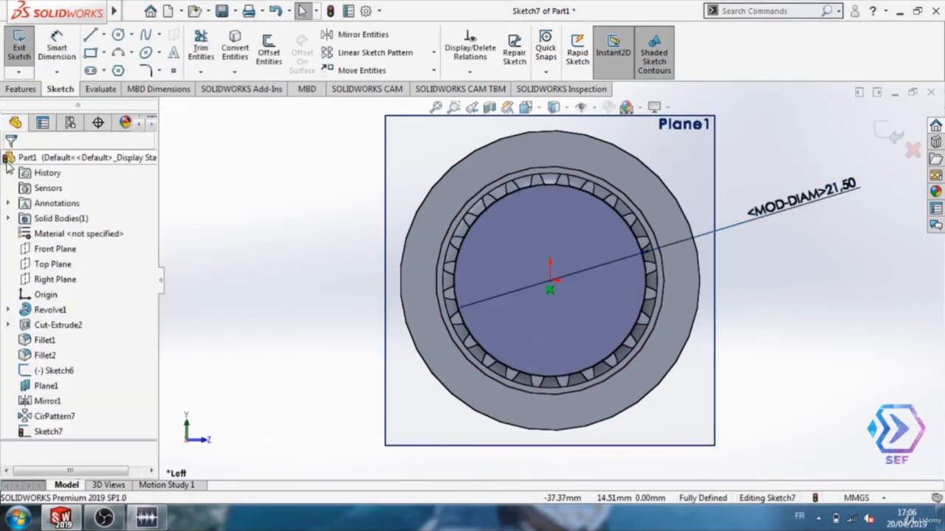
Chamfer the teeth at the origin end with a blind 21.5 mm extruded cut outside the circle, side to cut flipped and 45-degree draft.
{"action": "middle_click_drag", "start_coordinate": [224, 255], "coordinate": [242, 262]}
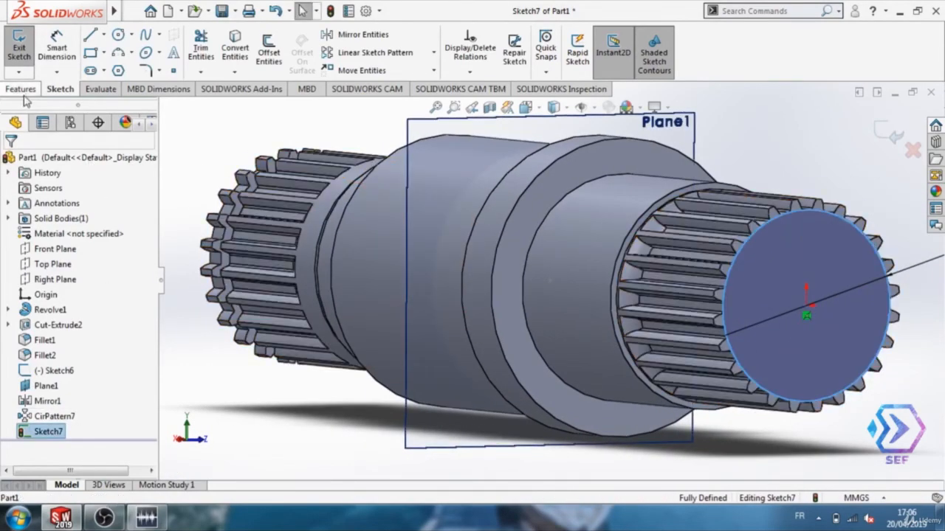
{"action": "left_click", "coordinate": [19, 60]}
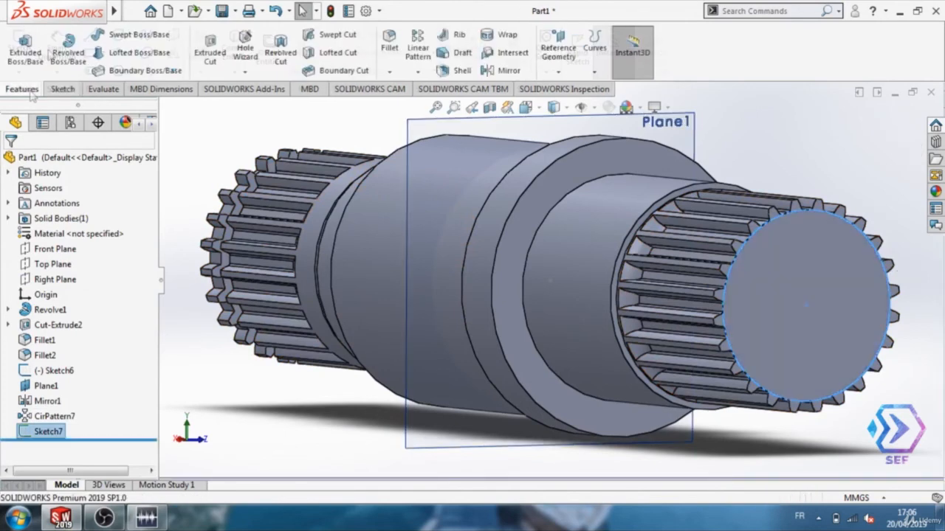
{"action": "left_click", "coordinate": [211, 52]}
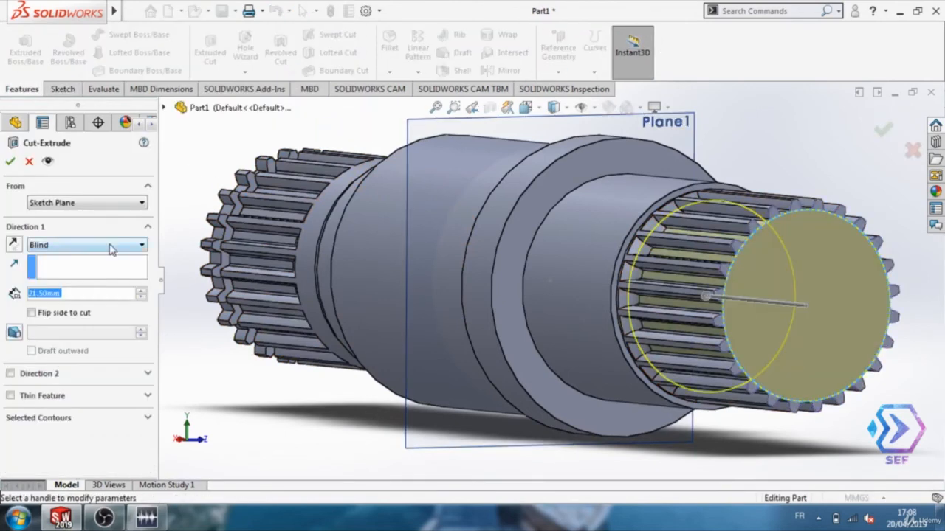
{"action": "left_click", "coordinate": [50, 295]}
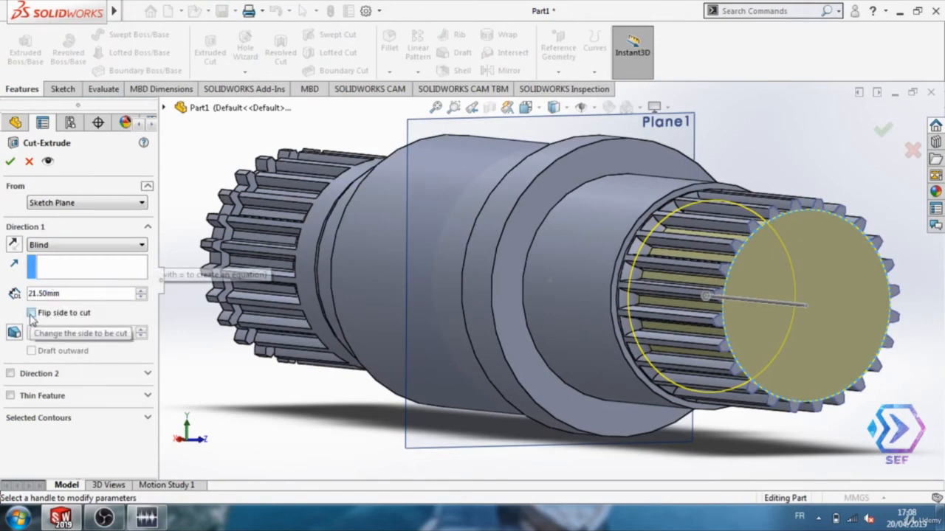
{"action": "left_click", "coordinate": [32, 313]}
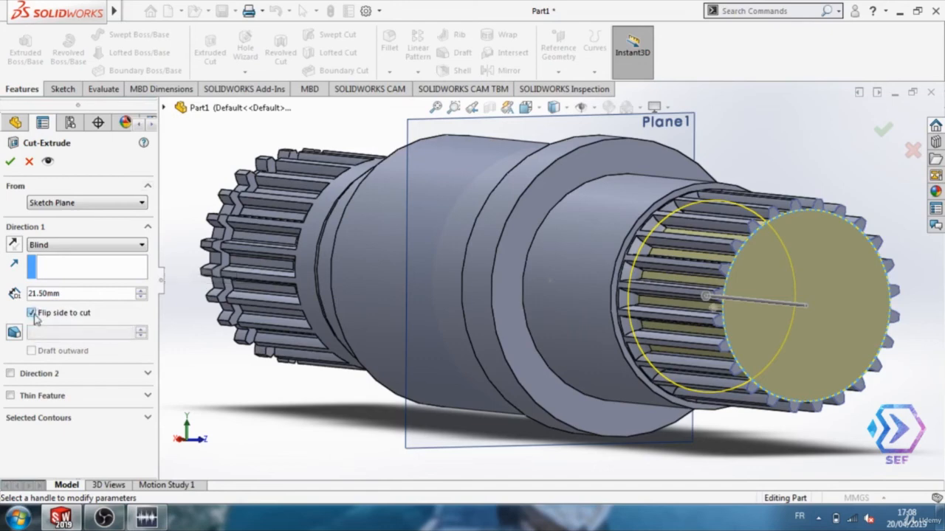
{"action": "left_click", "coordinate": [14, 334]}
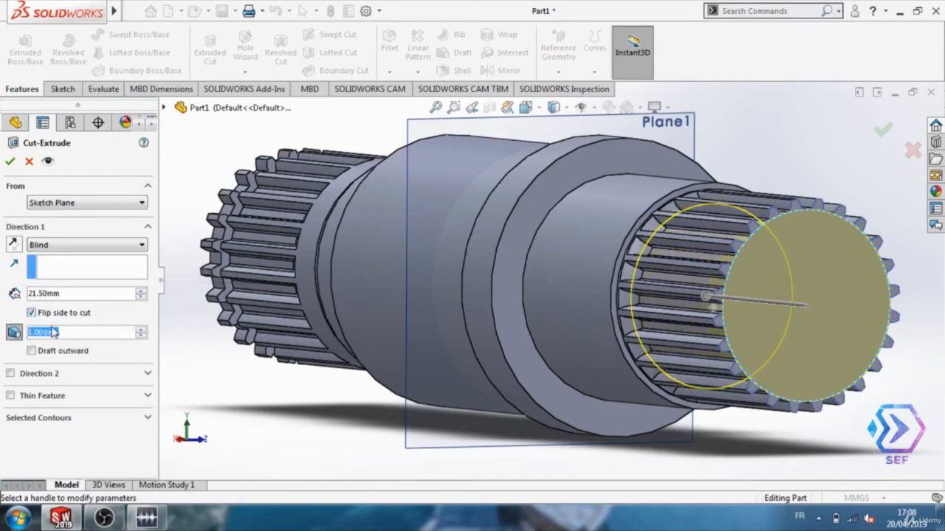
{"action": "type", "text": "45"}
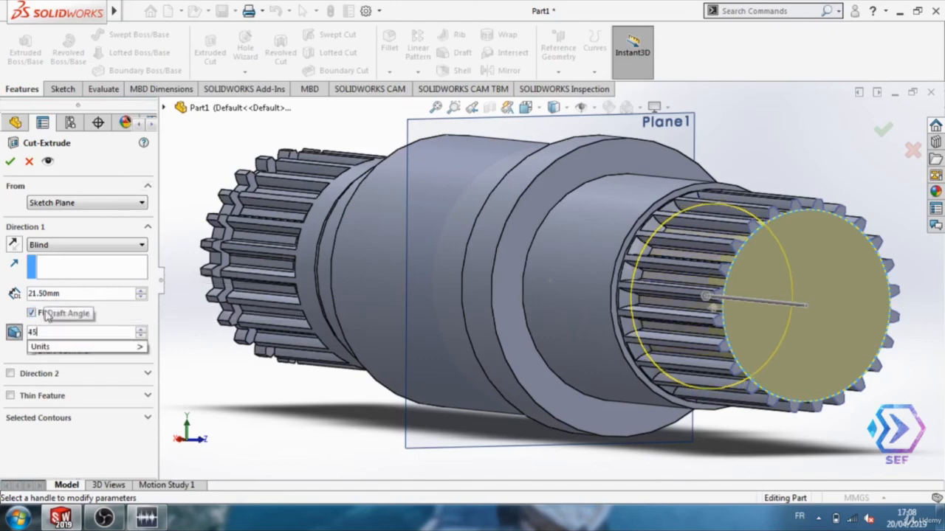
{"action": "key", "text": "Return"}
{"action": "left_click", "coordinate": [9, 162]}
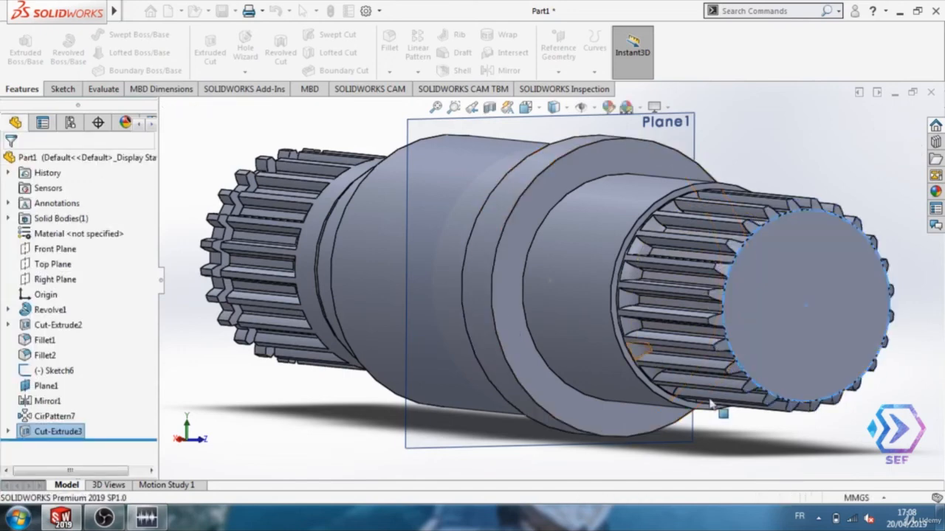
Start a sketch on the flat toothed face at the shaft's opposite end and view it from the Right orientation.
{"action": "middle_click_drag", "start_coordinate": [732, 437], "coordinate": [757, 474]}
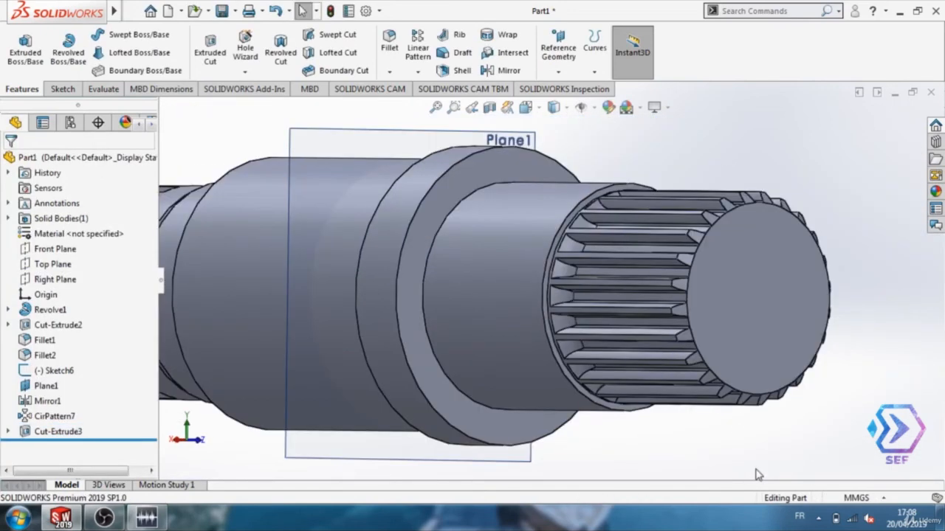
{"action": "middle_click_drag", "start_coordinate": [674, 447], "coordinate": [667, 451]}
{"action": "scroll", "coordinate": [492, 410], "scroll_direction": "down", "scroll_amount": 1}
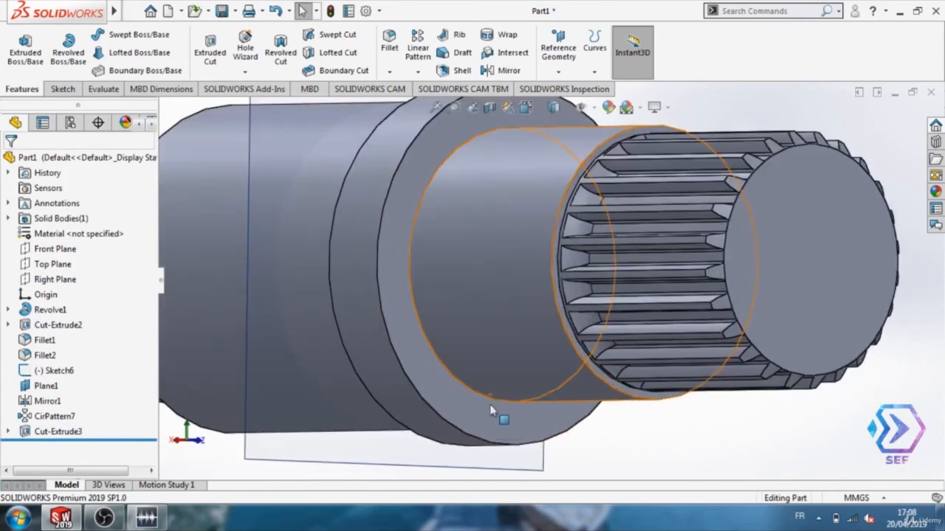
{"action": "scroll", "coordinate": [491, 409], "scroll_direction": "up", "scroll_amount": 2}
{"action": "scroll", "coordinate": [494, 415], "scroll_direction": "up", "scroll_amount": 1}
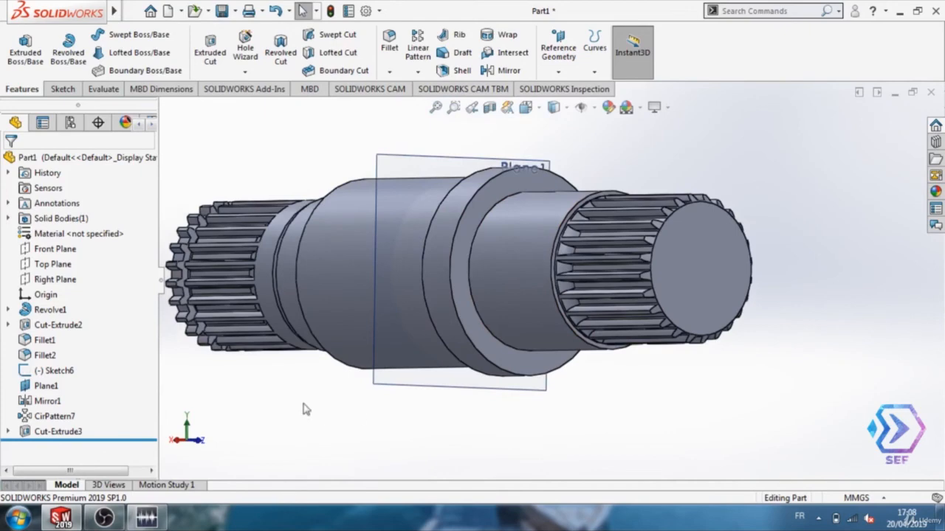
{"action": "middle_click_drag", "start_coordinate": [266, 400], "coordinate": [369, 401]}
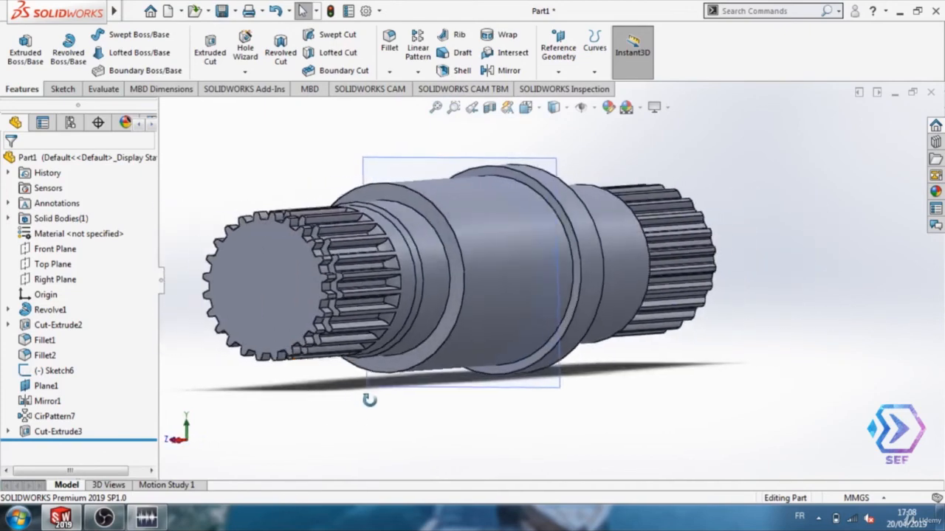
{"action": "left_click", "coordinate": [295, 266]}
{"action": "left_click", "coordinate": [364, 217]}
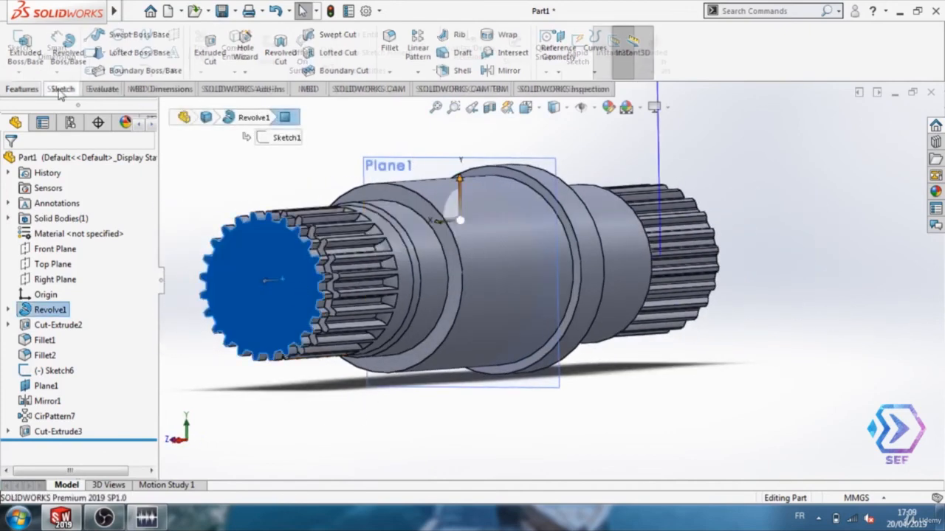
{"action": "left_click", "coordinate": [526, 107]}
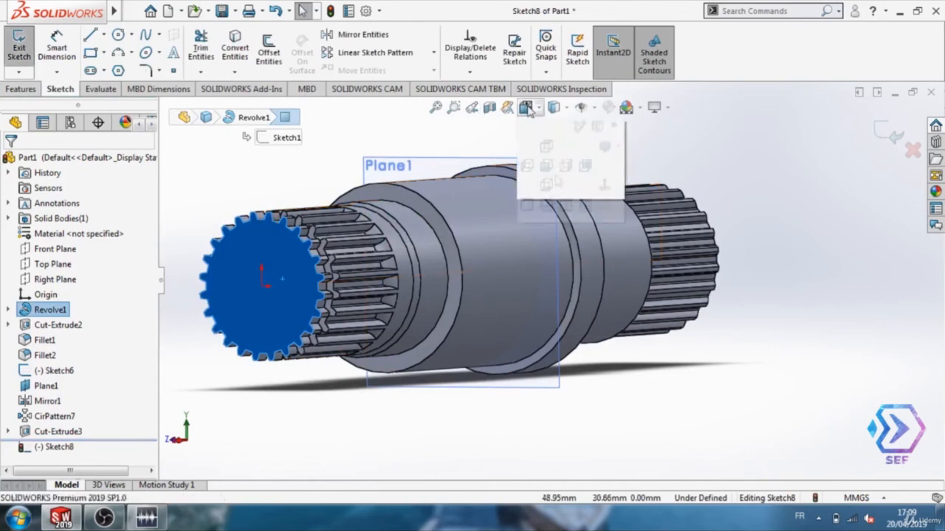
{"action": "left_click", "coordinate": [561, 170]}
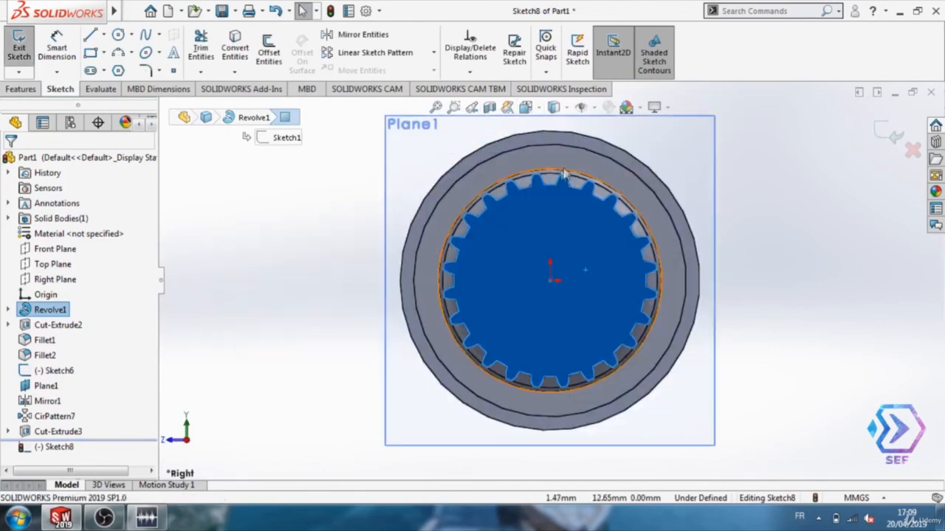
Sketch a circle about 14.7 mm in diameter centred on the shaft axis on the opposite end face.
{"action": "left_click", "coordinate": [117, 36]}
{"action": "left_click", "coordinate": [550, 280]}
{"action": "left_click", "coordinate": [615, 280]}
Dimension the opposite end face's circle to a diameter of 21.5 mm.
{"action": "left_click", "coordinate": [57, 48]}
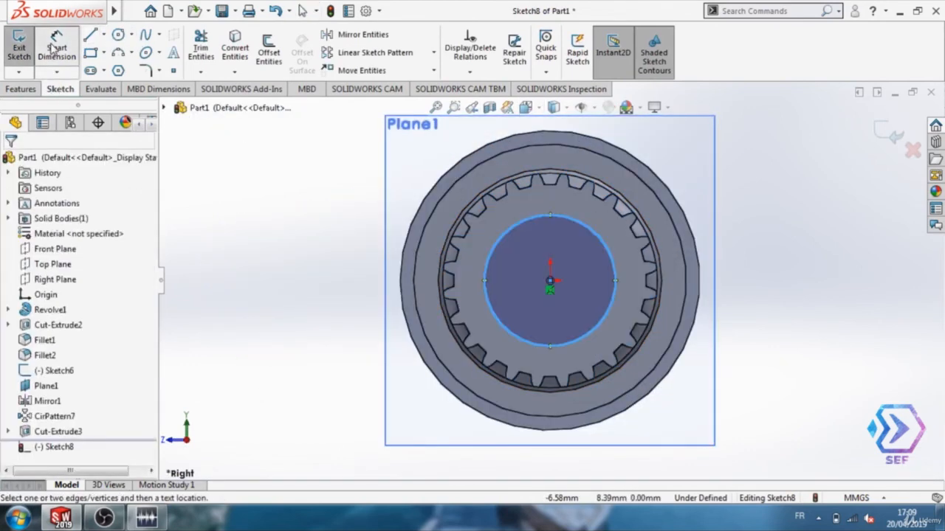
{"action": "left_click", "coordinate": [601, 238]}
{"action": "left_click", "coordinate": [769, 226]}
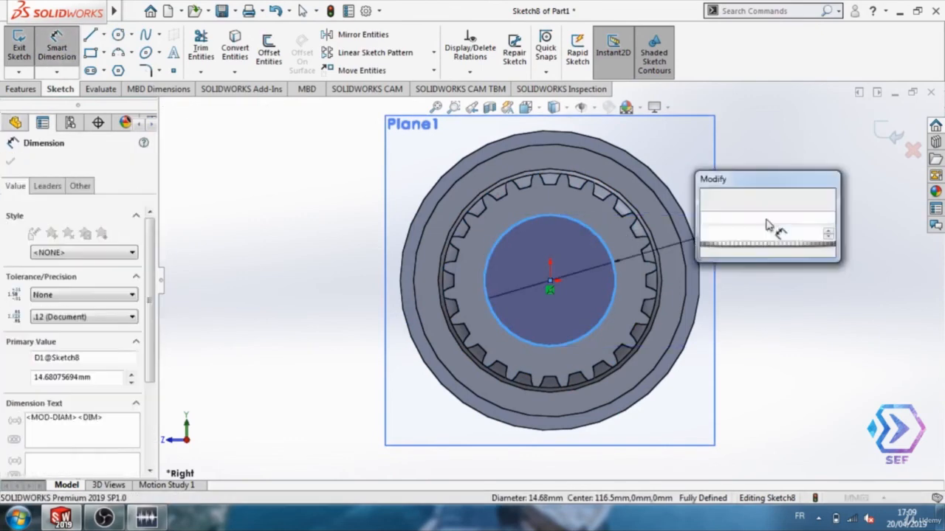
{"action": "type", "text": "21.5"}
{"action": "key", "text": "Return"}
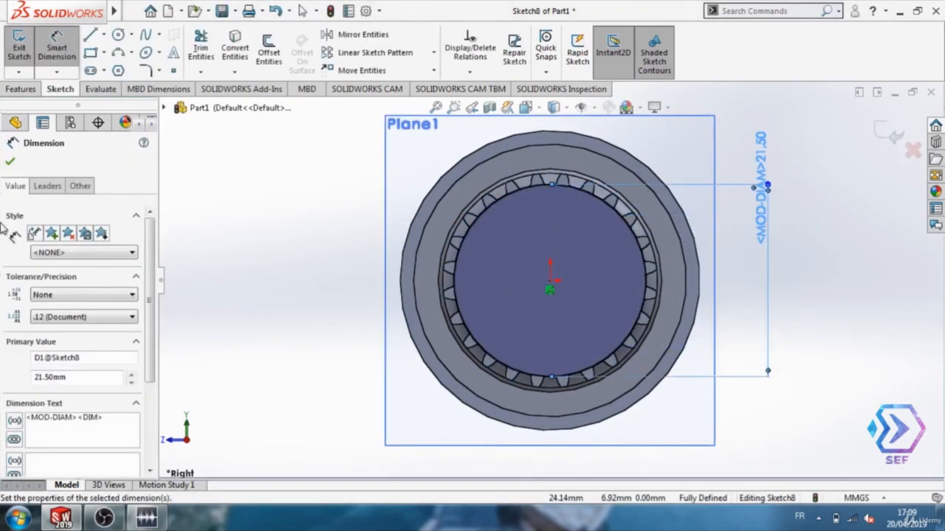
{"action": "left_click", "coordinate": [9, 161]}
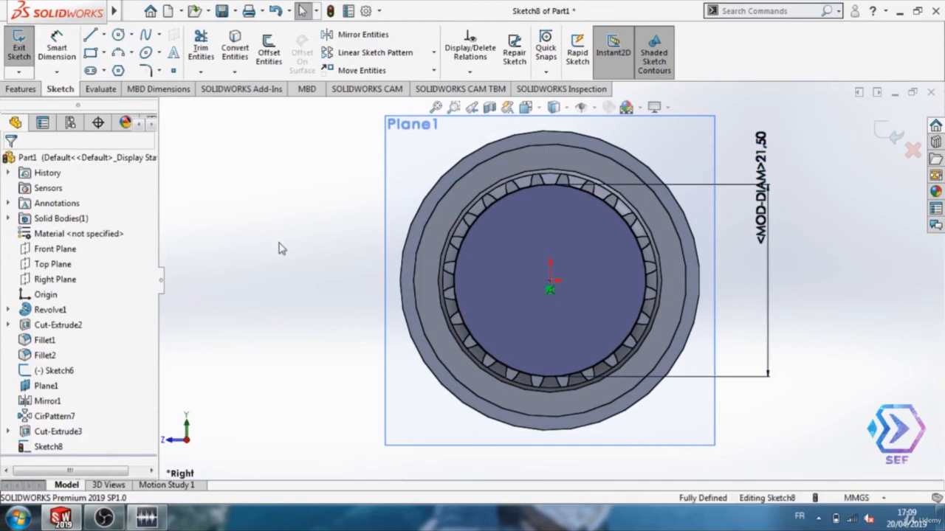
Chamfer the opposite end's teeth with a blind 21.5 mm extruded cut, side to cut flipped and 45-degree draft.
{"action": "middle_click_drag", "start_coordinate": [279, 249], "coordinate": [297, 252]}
{"action": "left_click", "coordinate": [28, 90]}
{"action": "left_click", "coordinate": [209, 56]}
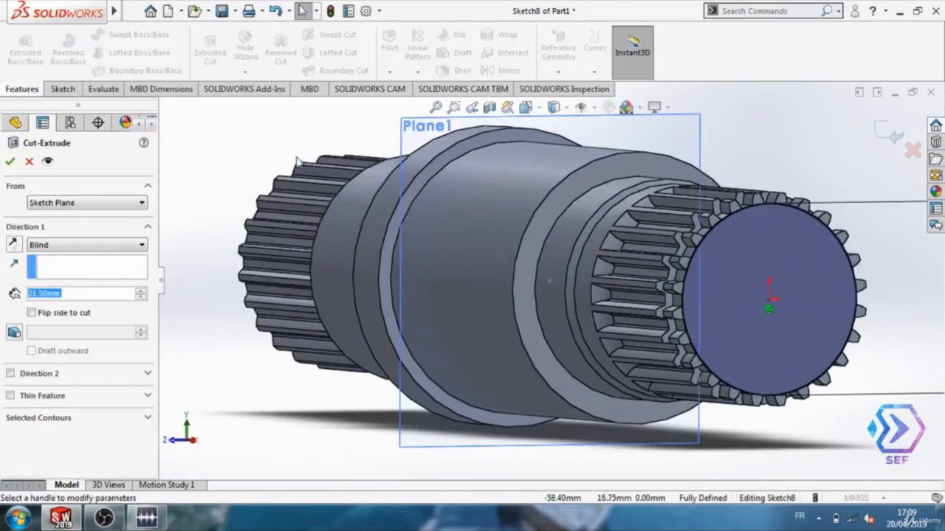
{"action": "left_click", "coordinate": [47, 314]}
{"action": "left_click", "coordinate": [46, 333]}
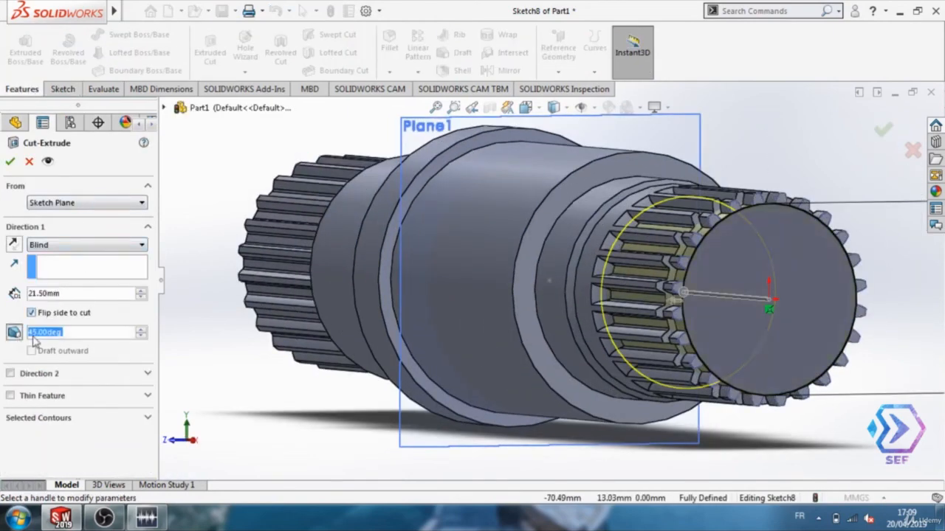
{"action": "left_click", "coordinate": [13, 164]}
Apply a light yellow colour to the CirPattern7 grooves at both shaft ends.
{"action": "middle_click_drag", "start_coordinate": [274, 385], "coordinate": [208, 383]}
{"action": "scroll", "coordinate": [345, 358], "scroll_direction": "down", "scroll_amount": 1}
{"action": "scroll", "coordinate": [344, 358], "scroll_direction": "up", "scroll_amount": 2}
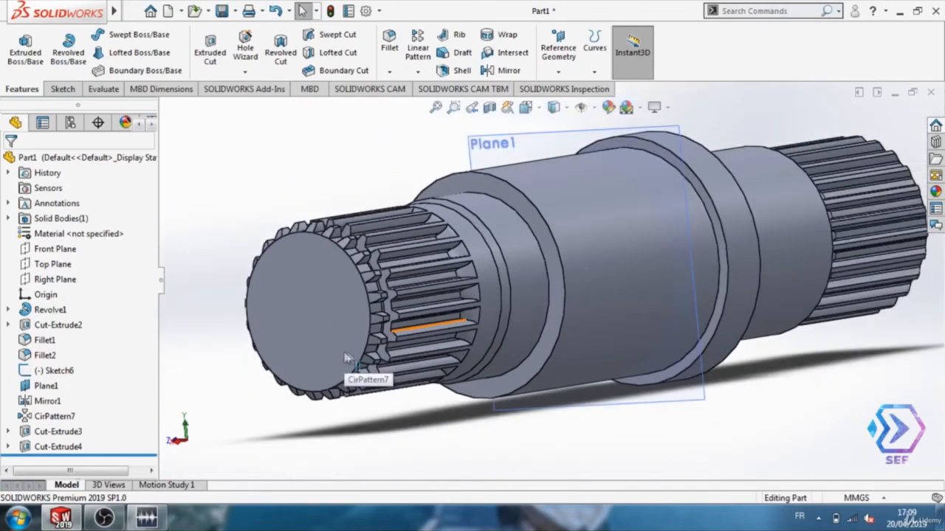
{"action": "middle_click_drag", "start_coordinate": [495, 397], "coordinate": [736, 432]}
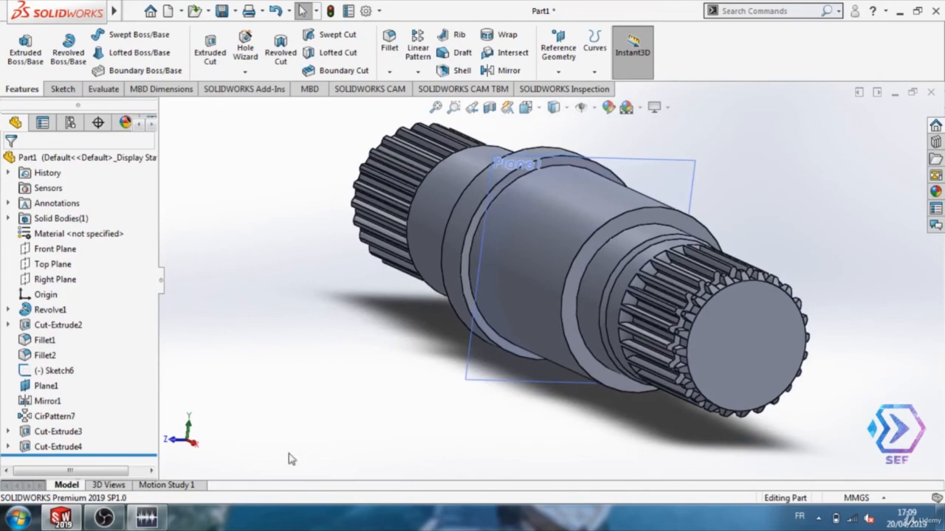
{"action": "mouse_move", "coordinate": [66, 424]}
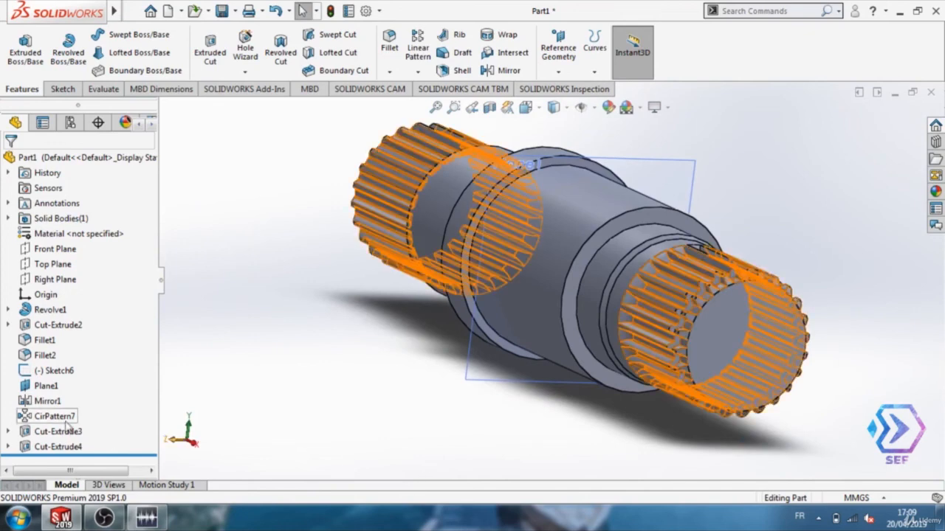
{"action": "left_click", "coordinate": [70, 418]}
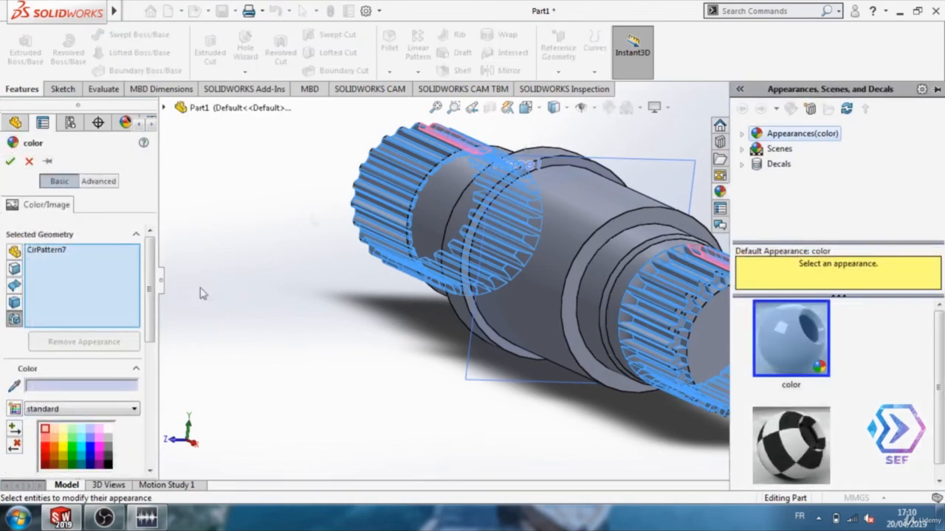
{"action": "left_click_drag", "start_coordinate": [146, 307], "coordinate": [154, 335]}
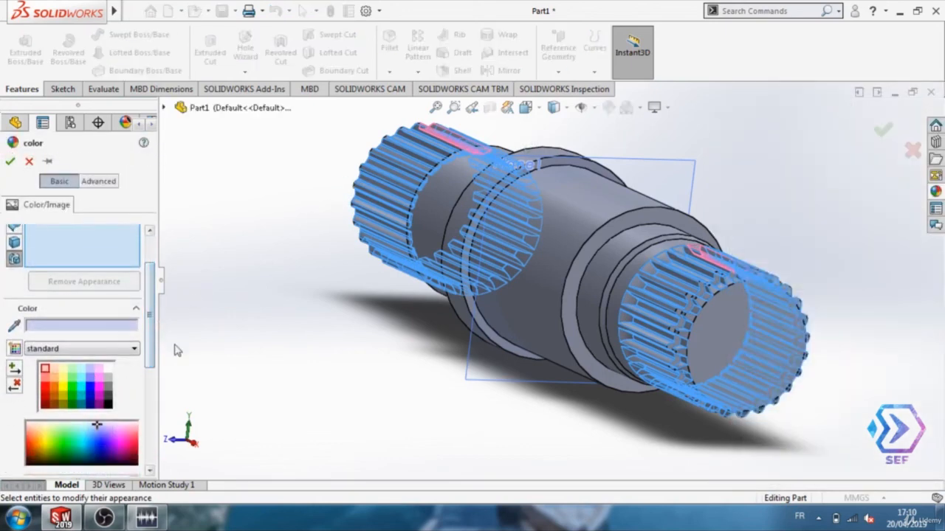
{"action": "middle_click_drag", "start_coordinate": [299, 406], "coordinate": [353, 317]}
{"action": "scroll", "coordinate": [328, 238], "scroll_direction": "down", "scroll_amount": 4}
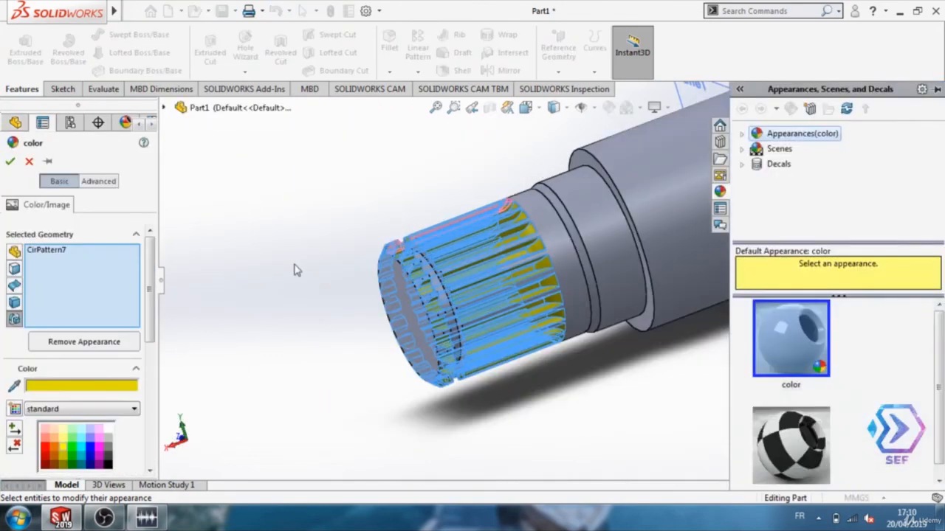
{"action": "left_click", "coordinate": [106, 387]}
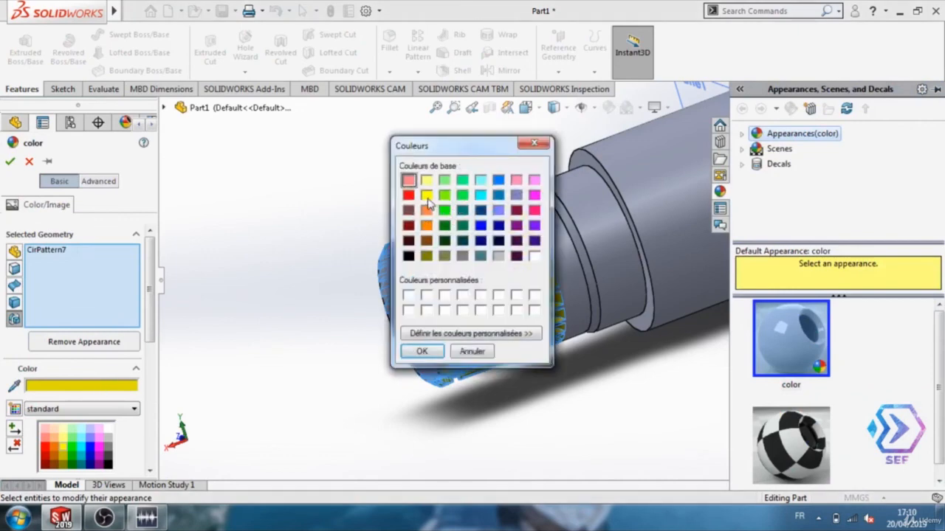
{"action": "left_click", "coordinate": [423, 351]}
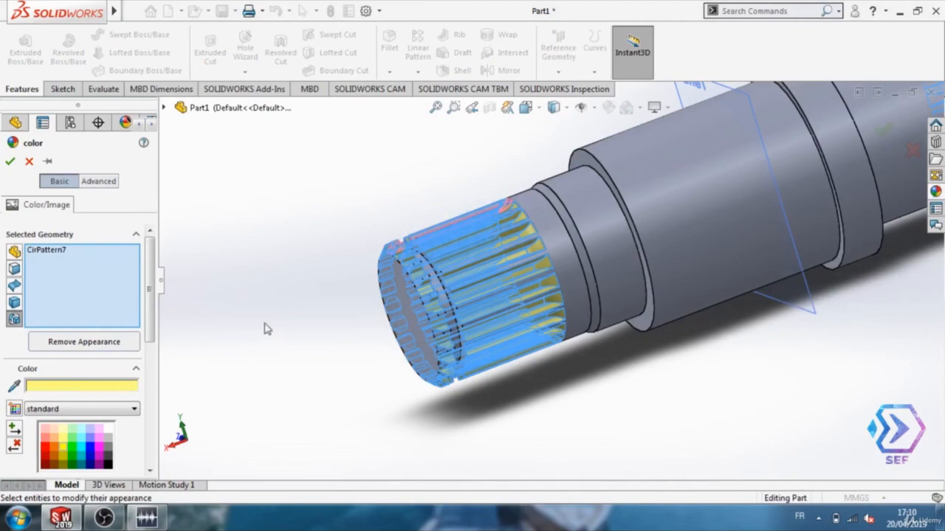
{"action": "left_click", "coordinate": [10, 161]}
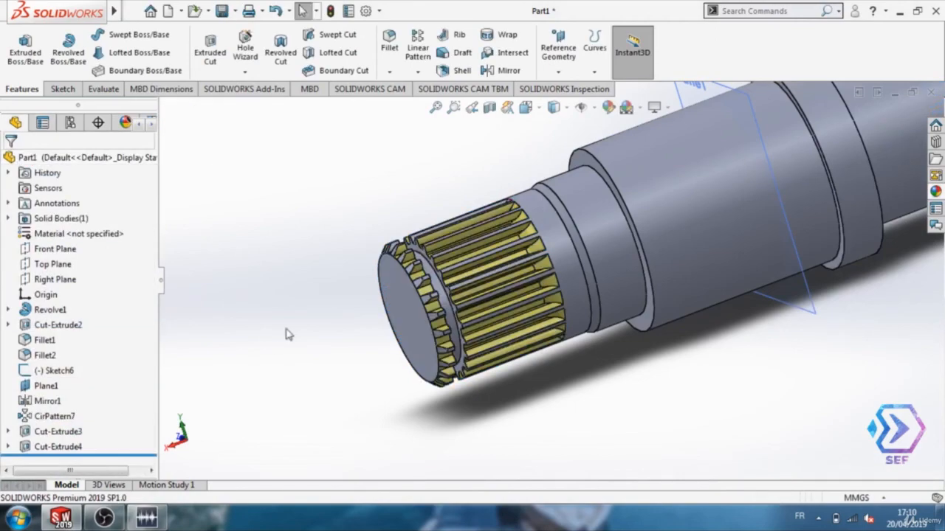
Examine the coloured grooves up close and the whole shaft with both toothed ends.
{"action": "scroll", "coordinate": [248, 341], "scroll_direction": "down", "scroll_amount": 3}
{"action": "scroll", "coordinate": [243, 335], "scroll_direction": "up", "scroll_amount": 7}
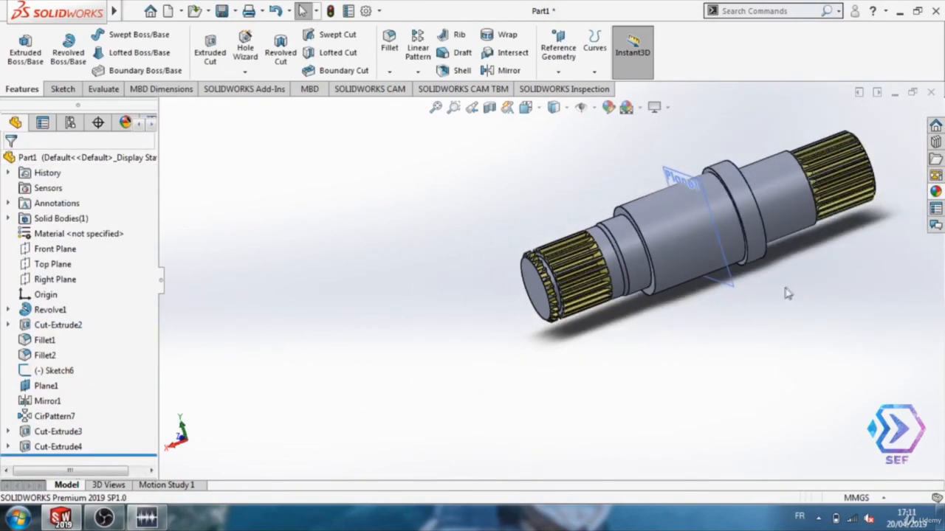
{"action": "key", "text": "ctrl+7"}
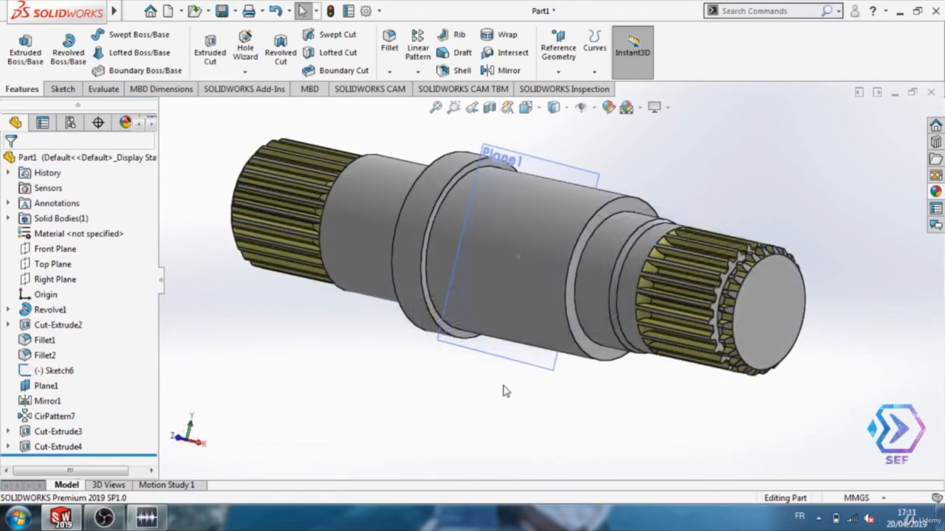